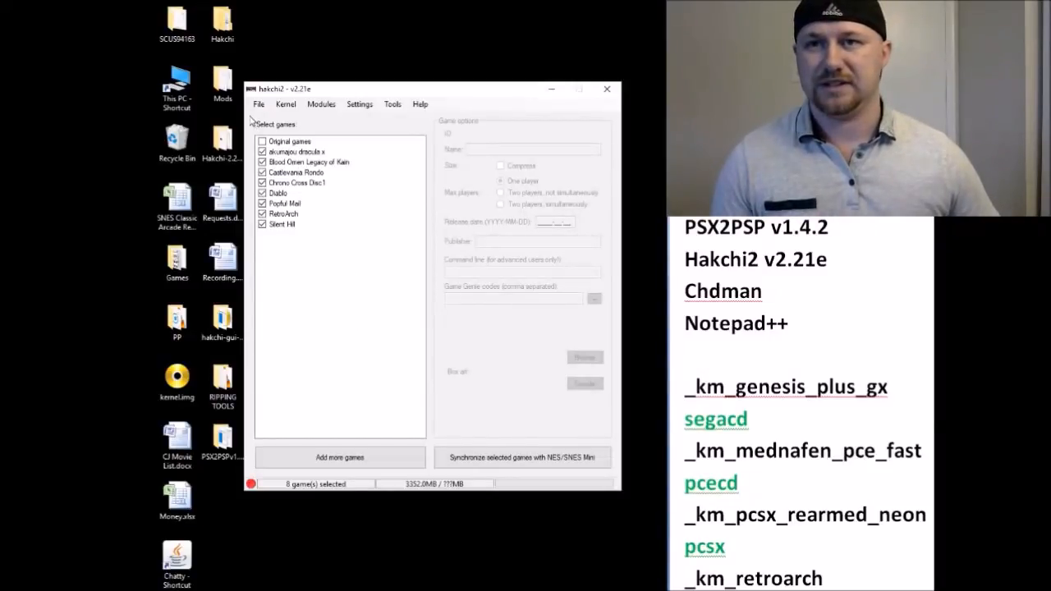
Step: Open the Rondo folder inside Downloads, widening the Name column of the Downloads list to show the full file names
double_click(223, 82)
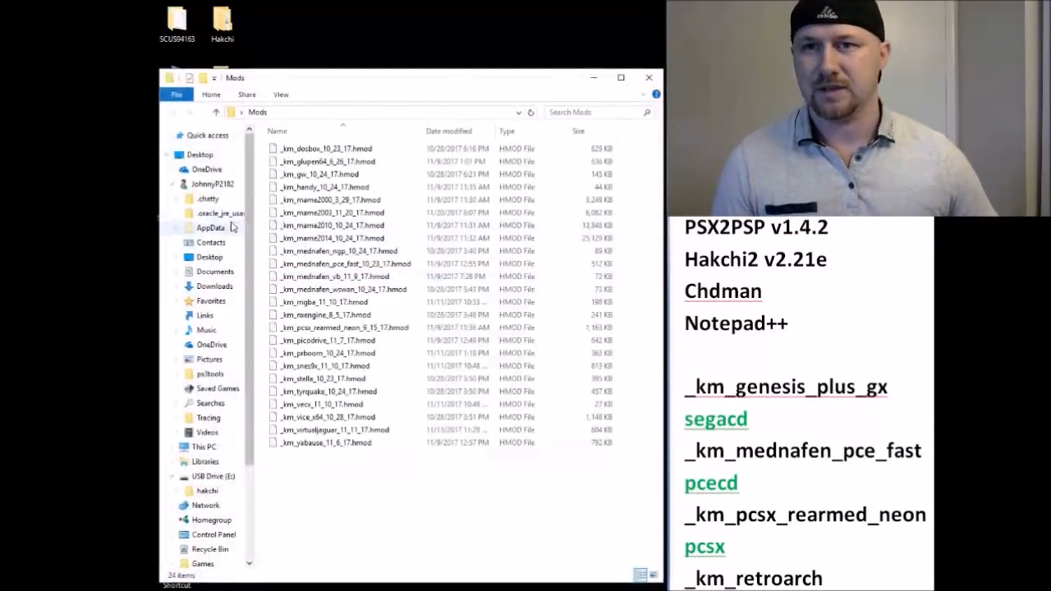
click(215, 287)
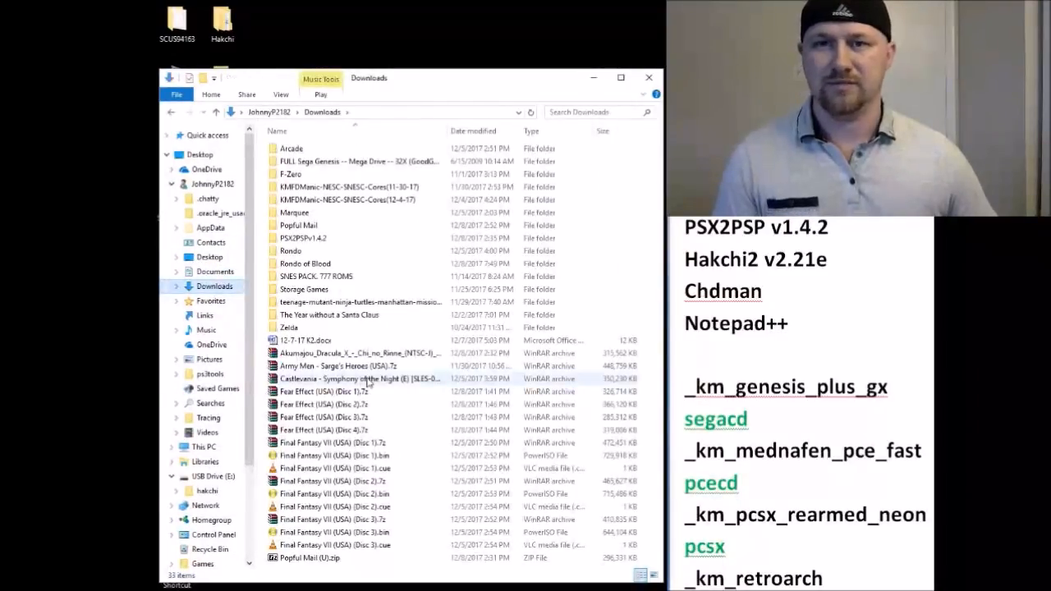
drag(447, 131, 513, 136)
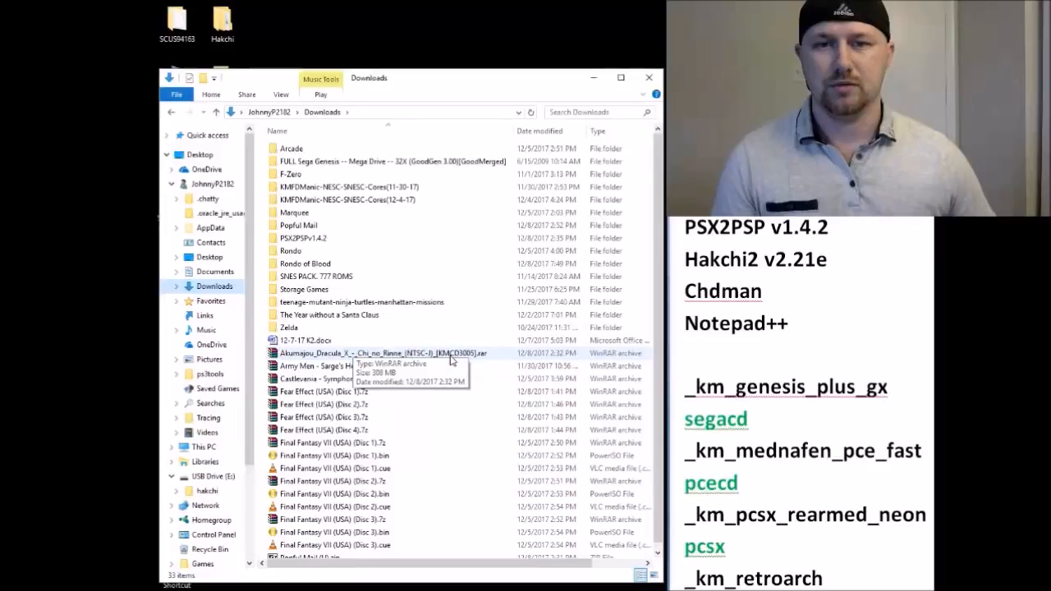
double_click(295, 252)
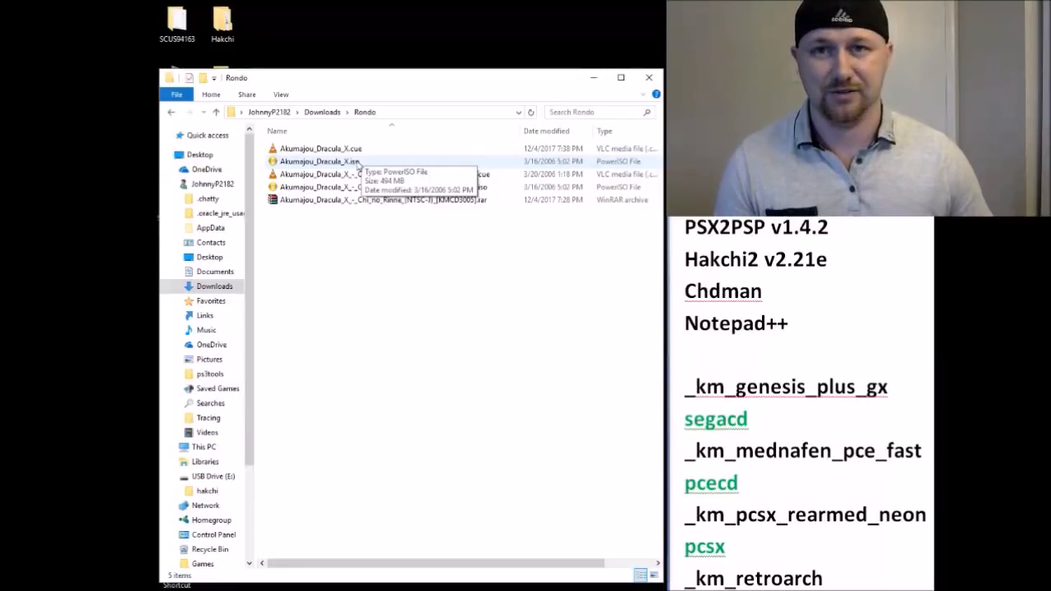
Step: Rename Akumajou_Dracula_X.iso as Akumajou_Dracula_X.bin and accept the extension change
click(356, 163)
click(358, 164)
click(363, 162)
key(BackSpace)
key(BackSpace)
key(BackSpace)
text(bin)
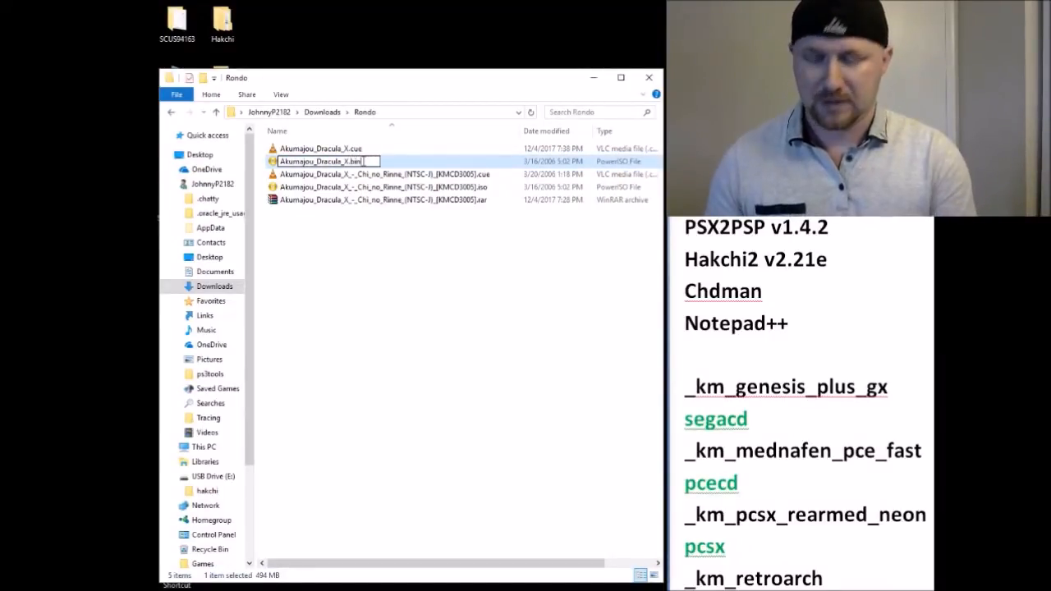
key(Return)
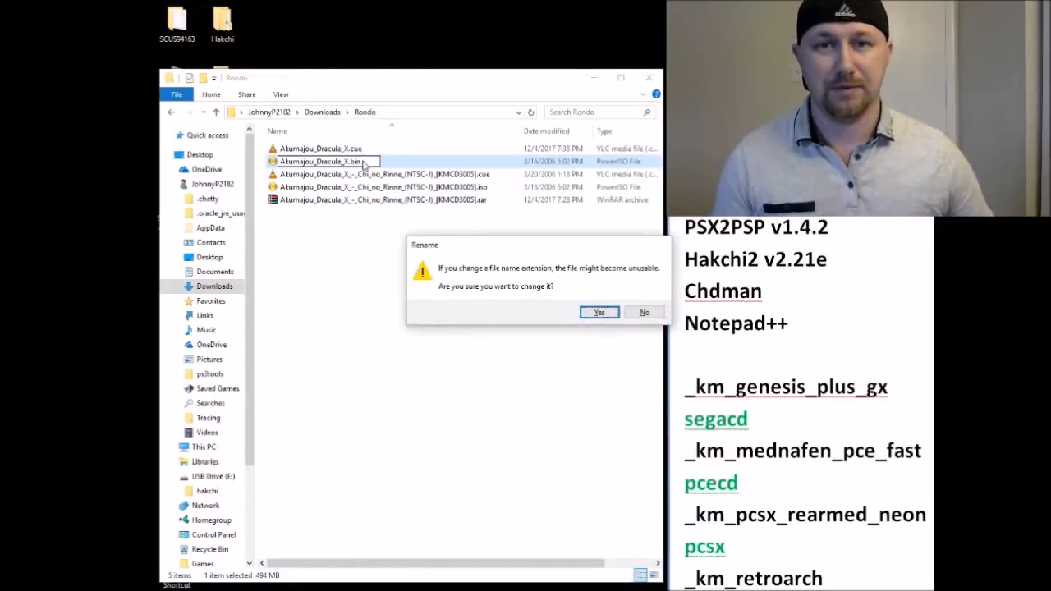
click(599, 313)
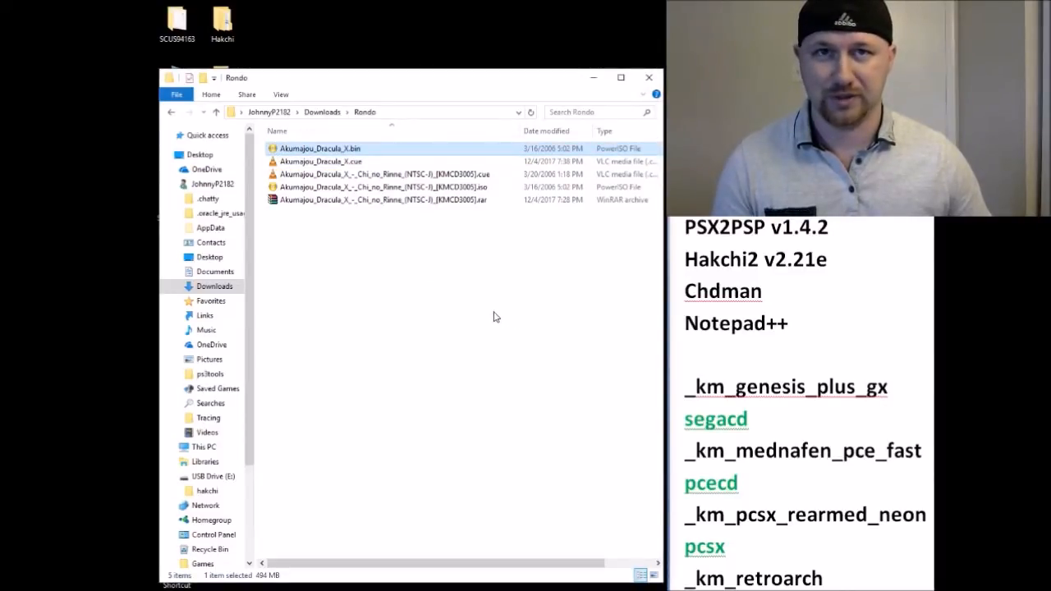
Step: Edit Akumajou_Dracula_X.cue in Notepad++ so the FILE line references the bin extension, save it and close the editor
click(362, 162)
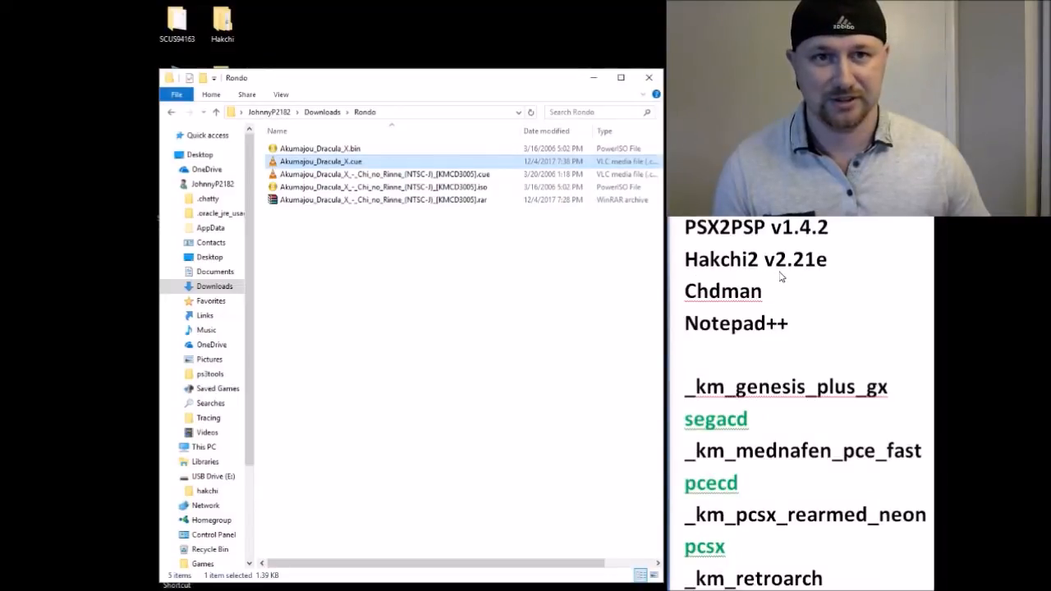
right_click(335, 165)
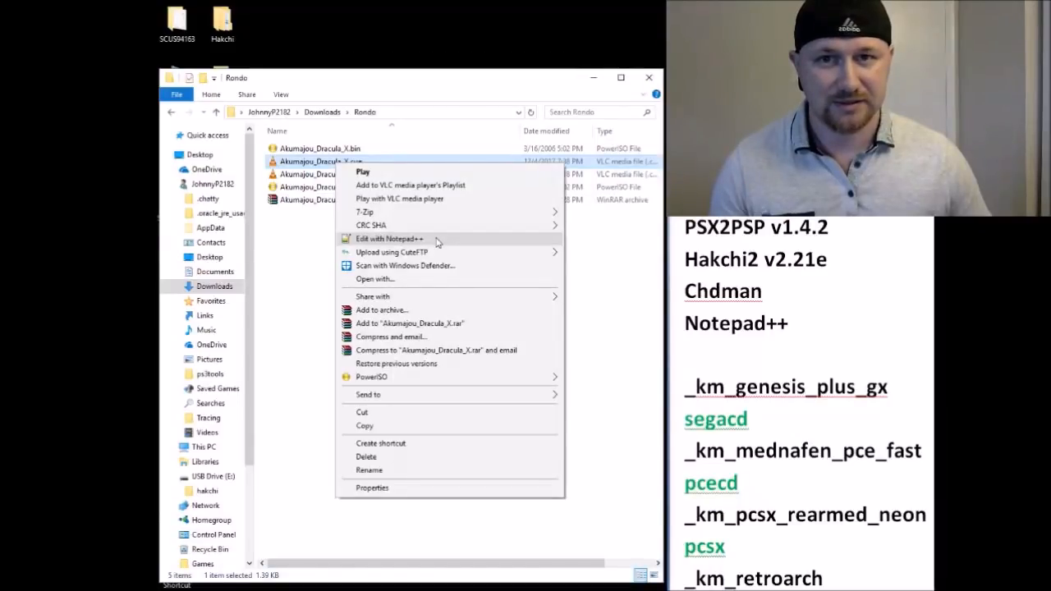
click(400, 242)
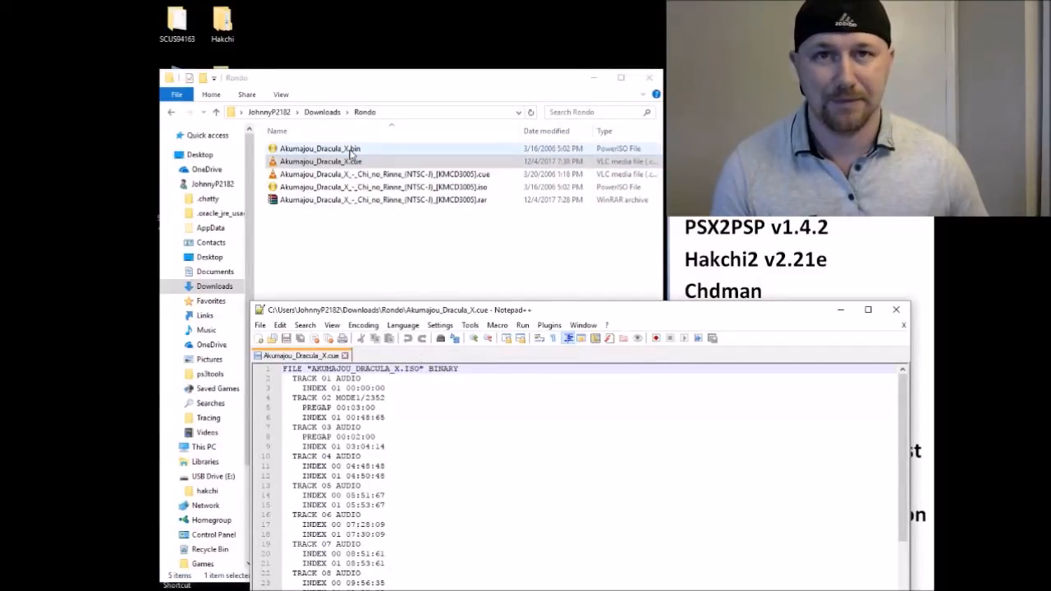
click(419, 368)
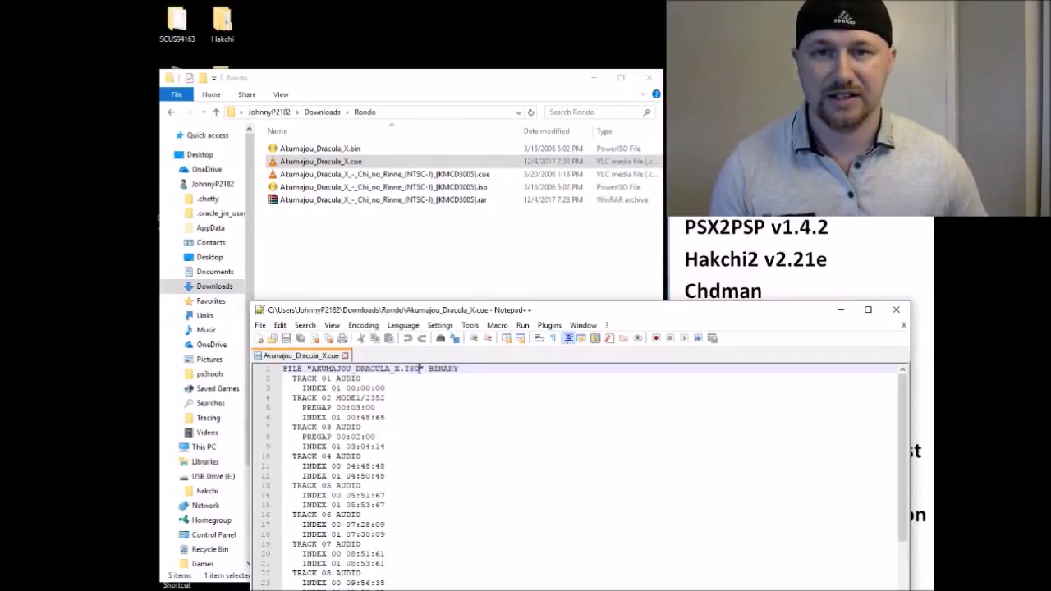
key(BackSpace)
key(BackSpace)
key(BackSpace)
text(bin)
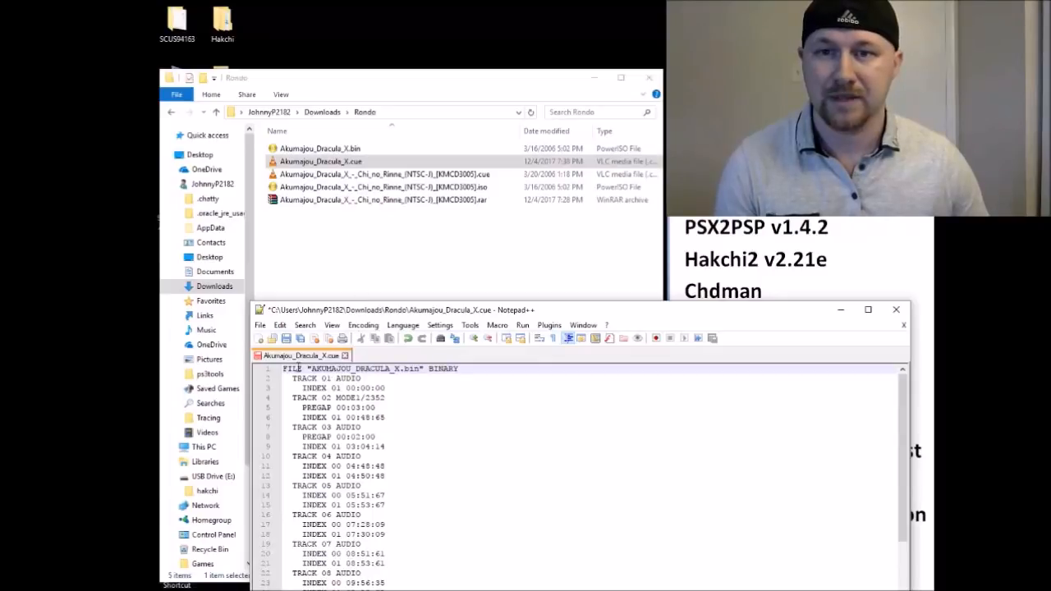
click(286, 340)
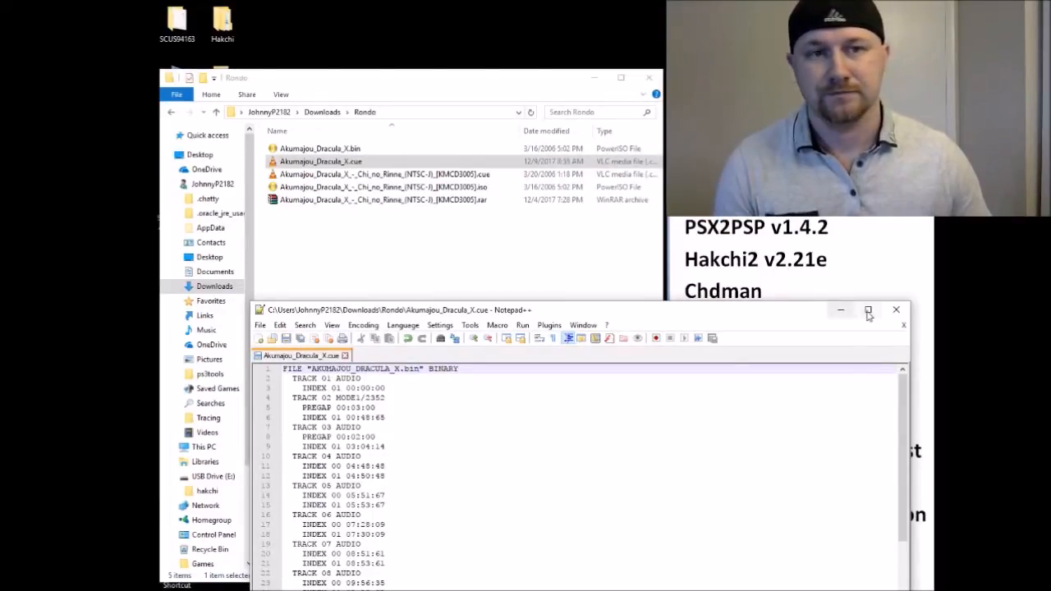
click(896, 310)
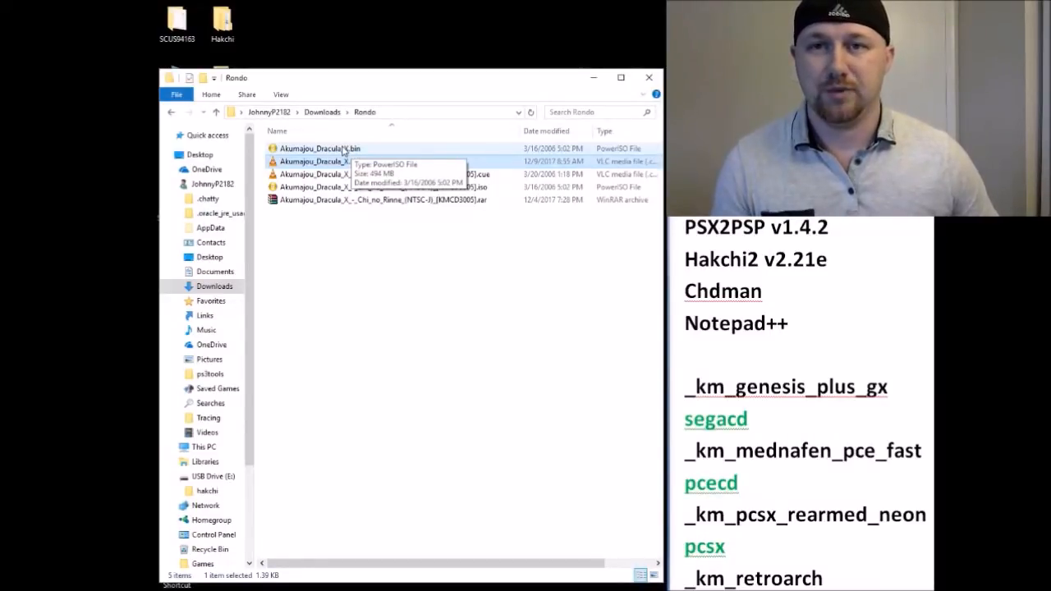
Step: Close the Rondo folder and open the RIPPING TOOLS folder from the desktop
click(343, 151)
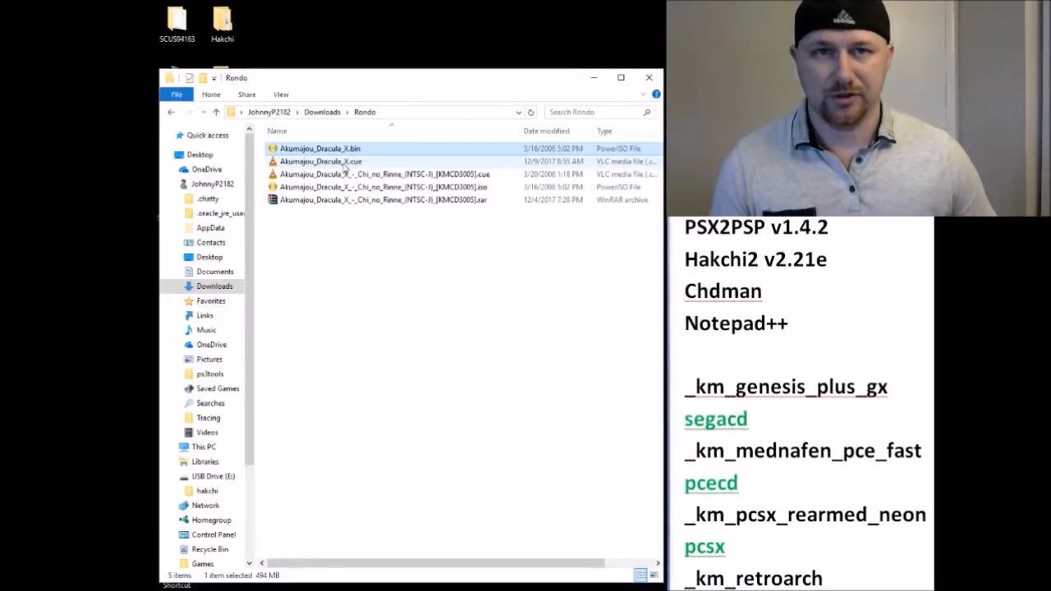
click(649, 78)
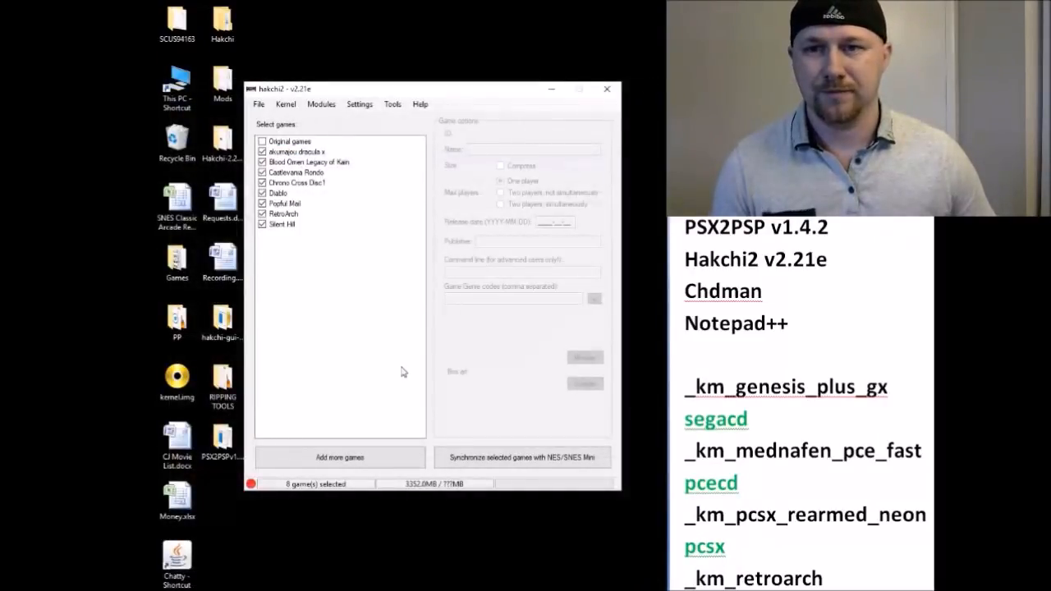
double_click(238, 395)
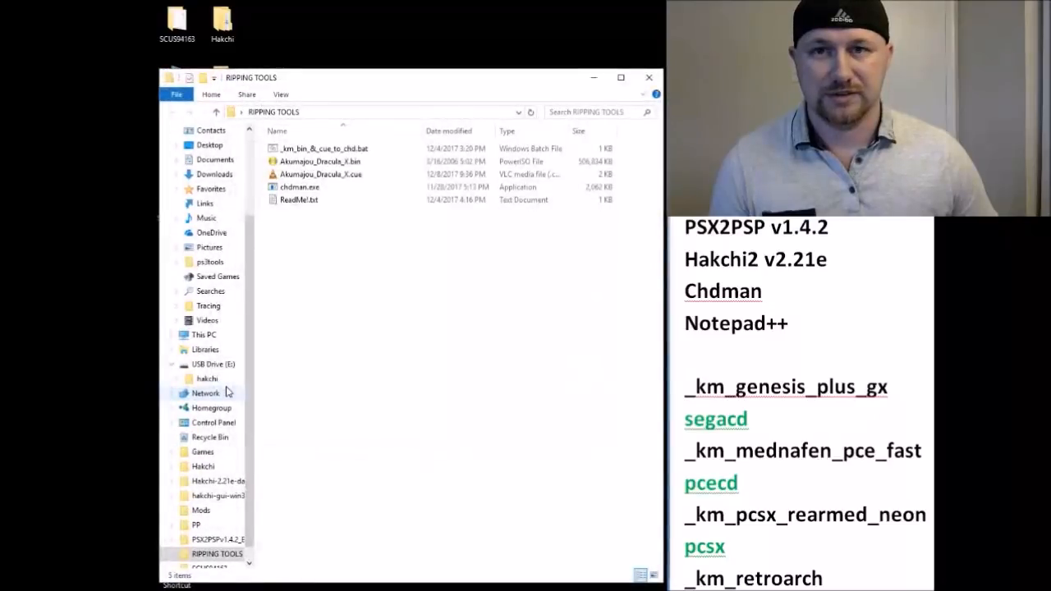
Step: Check the FILE line of the Akumajou_Dracula_X.cue copy in RIPPING TOOLS using Notepad++, and close the editor
right_click(351, 176)
click(404, 249)
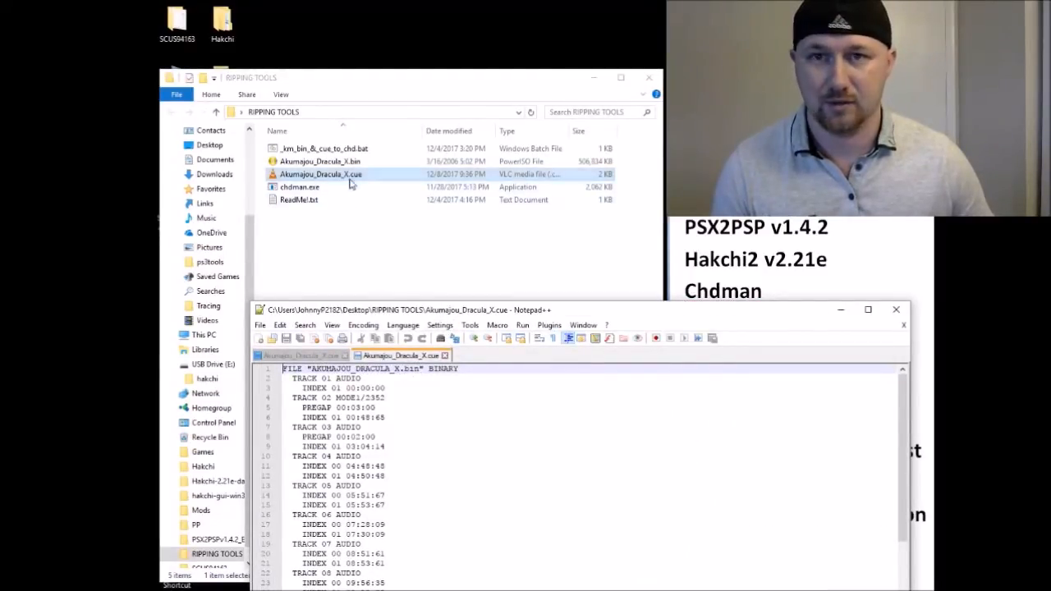
click(898, 311)
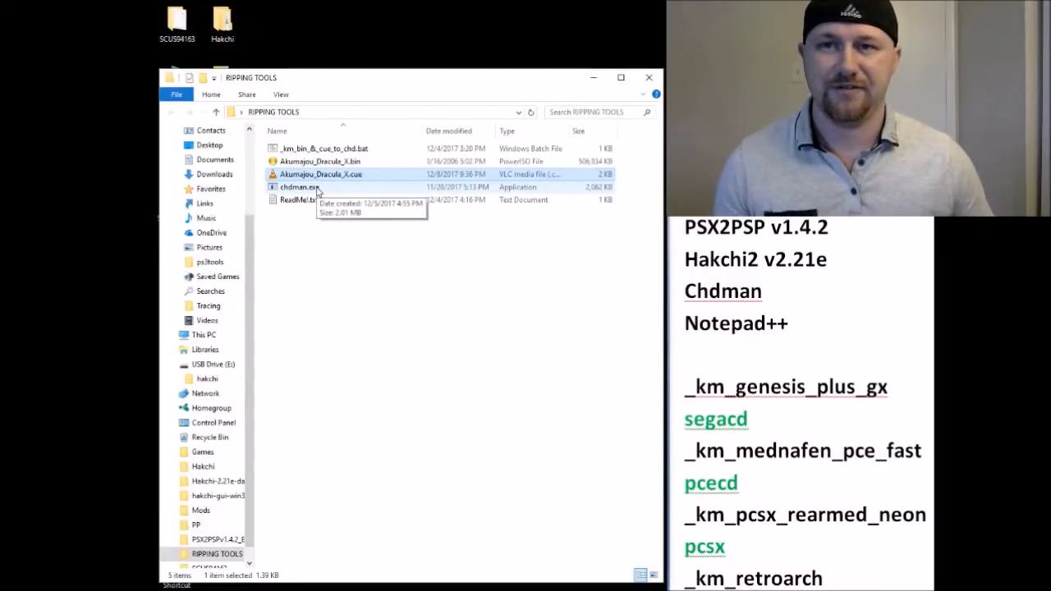
Step: Convert the bin and cue pair to a CHD file by running _km_bin_&_cue_to_chd.bat, and select Akumajou_Dracula_X.chd
double_click(339, 151)
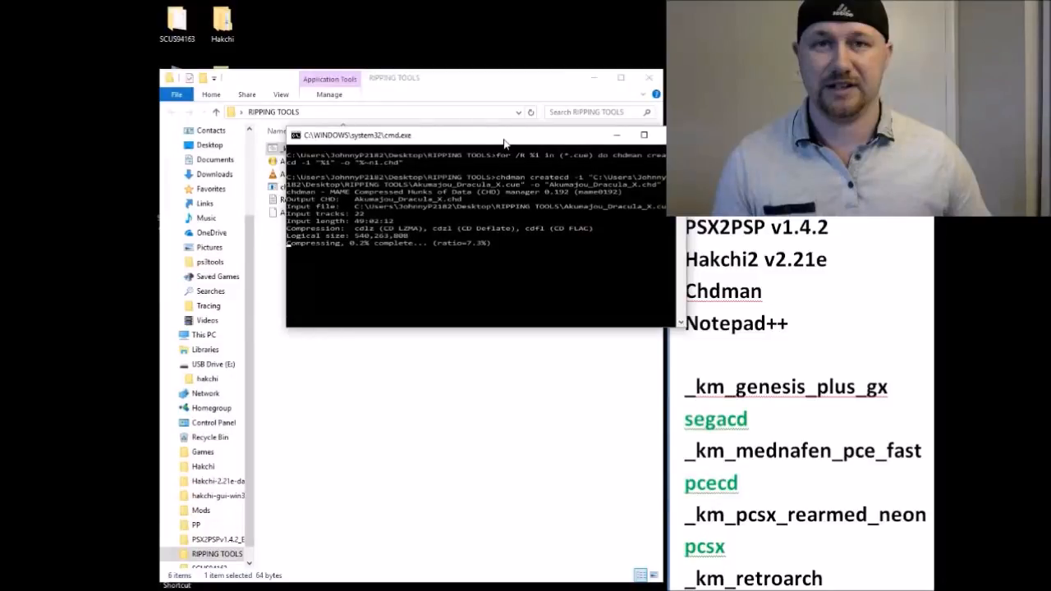
drag(505, 144, 436, 167)
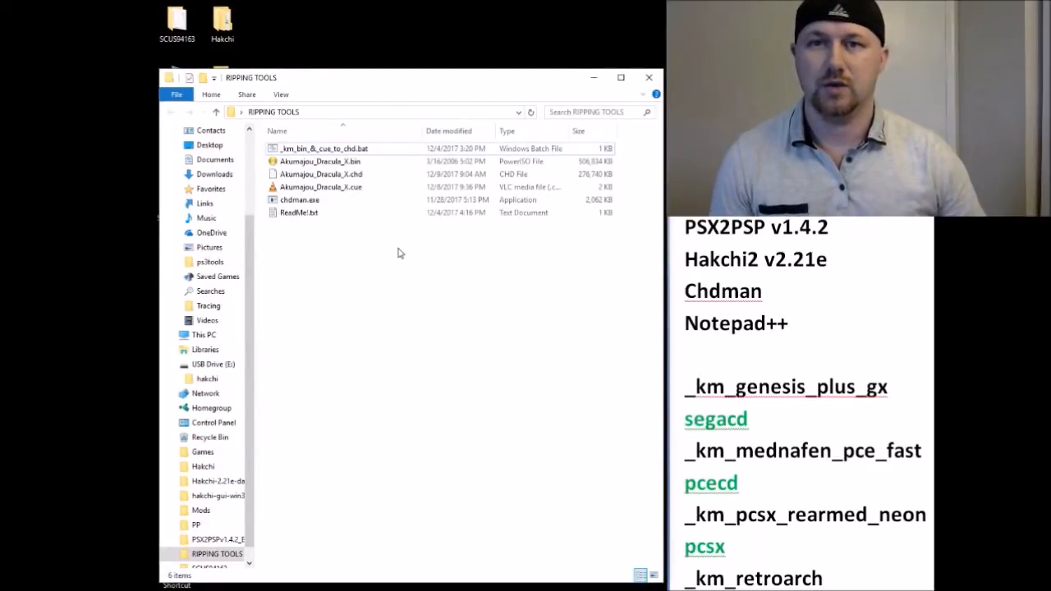
click(343, 176)
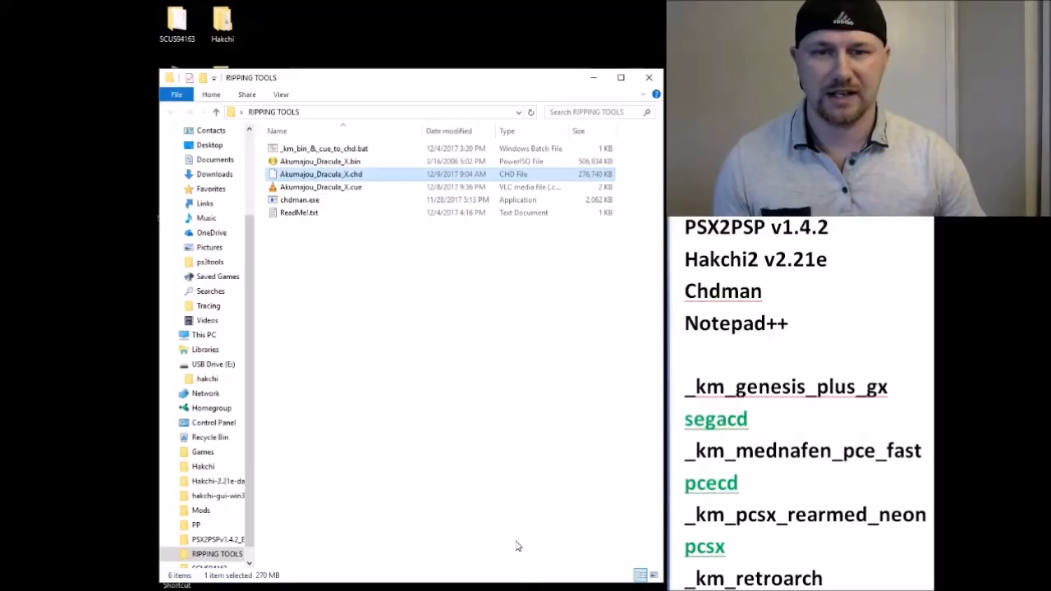
Step: Switch to hakchi2 and review the game options of several listed games, including akumajou dracula x and Diablo
click(536, 589)
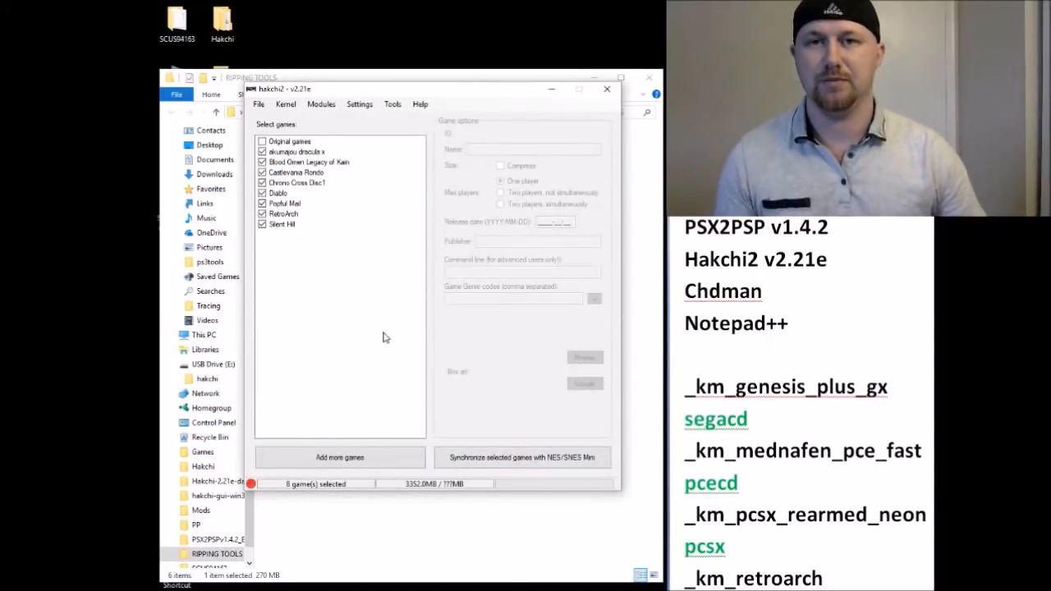
click(308, 165)
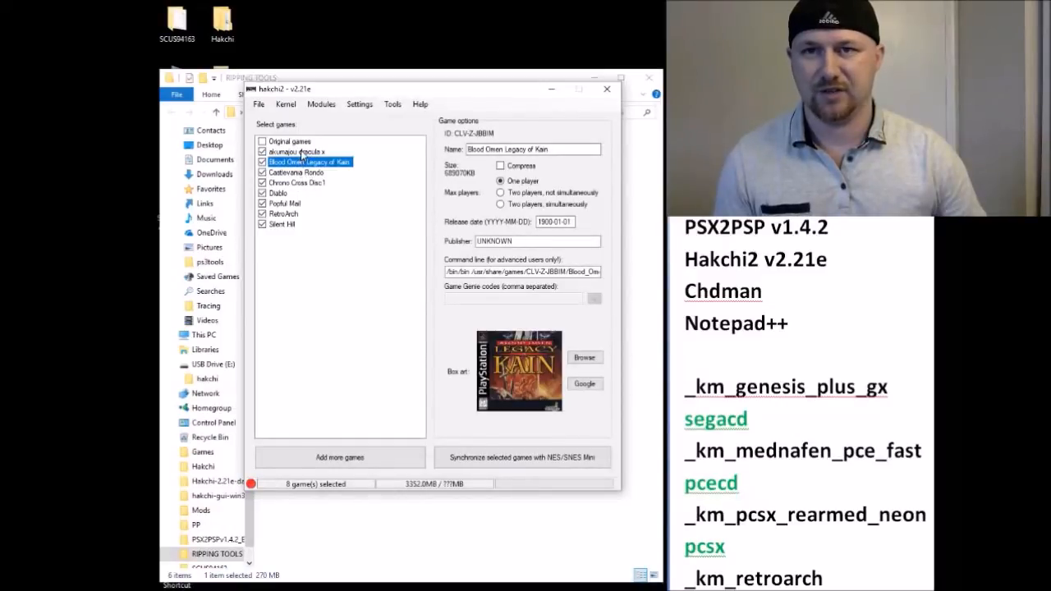
click(302, 153)
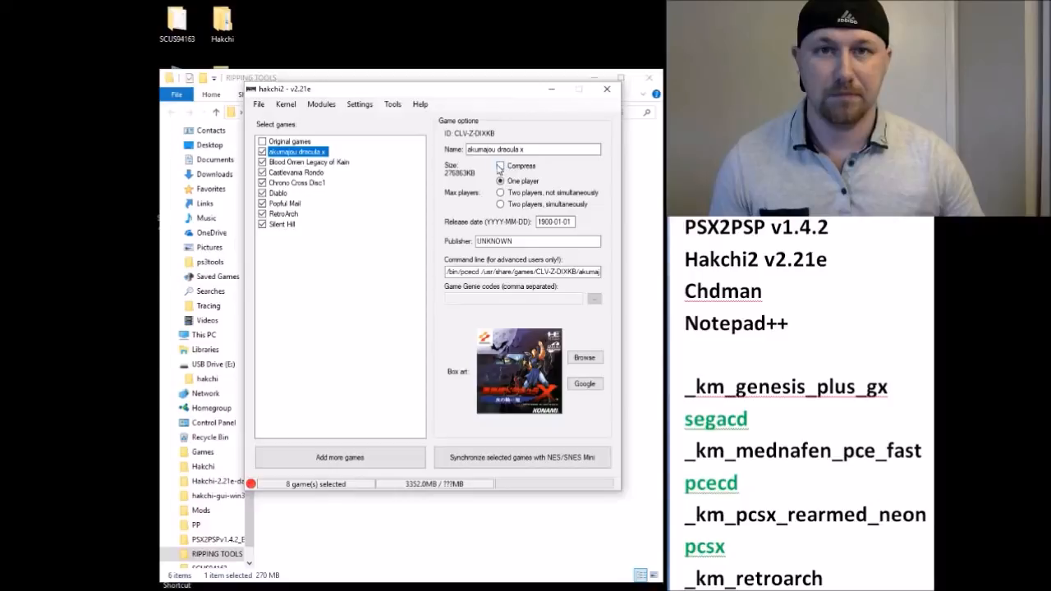
click(324, 173)
click(308, 184)
click(279, 193)
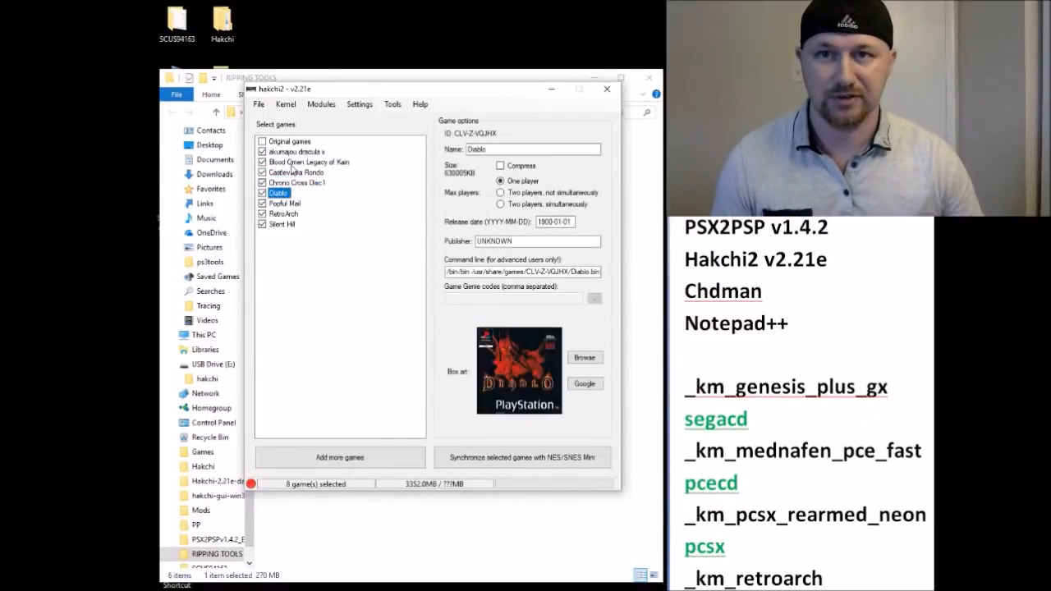
click(294, 152)
Step: Switch the option to compress games when adding on and back off
click(360, 105)
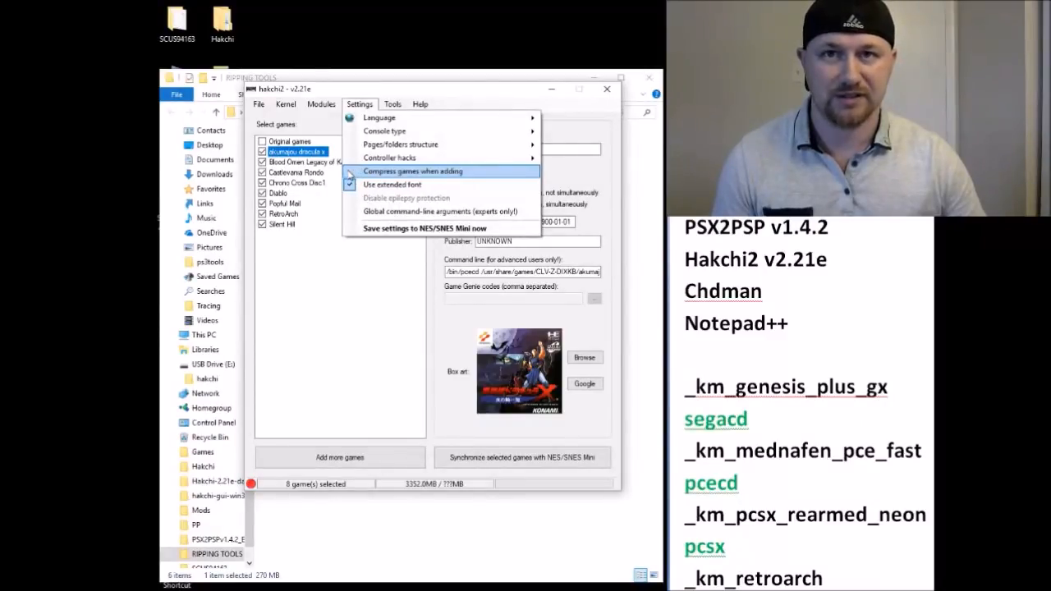
click(349, 174)
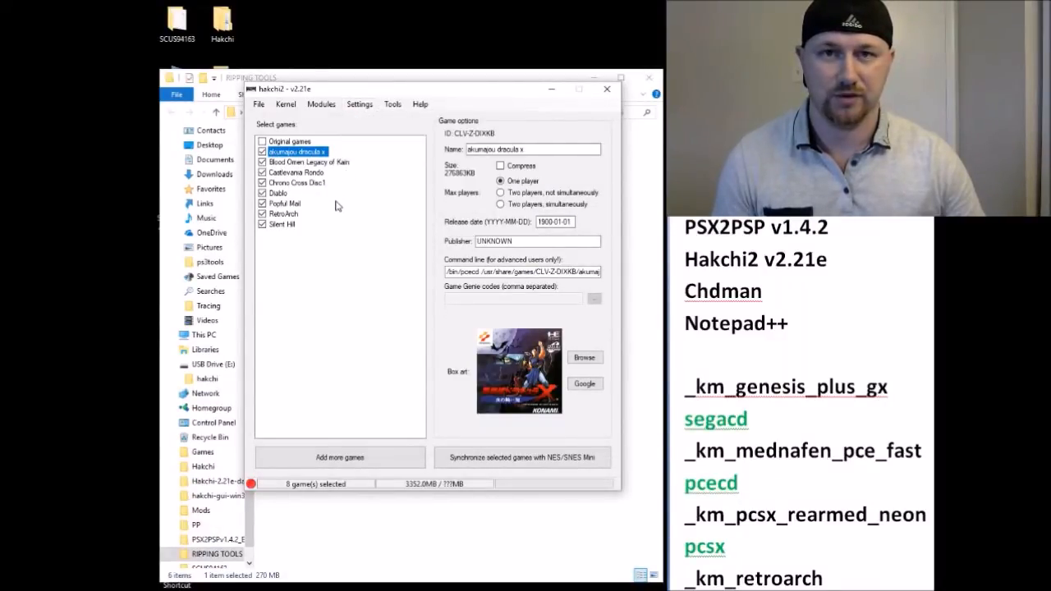
click(361, 105)
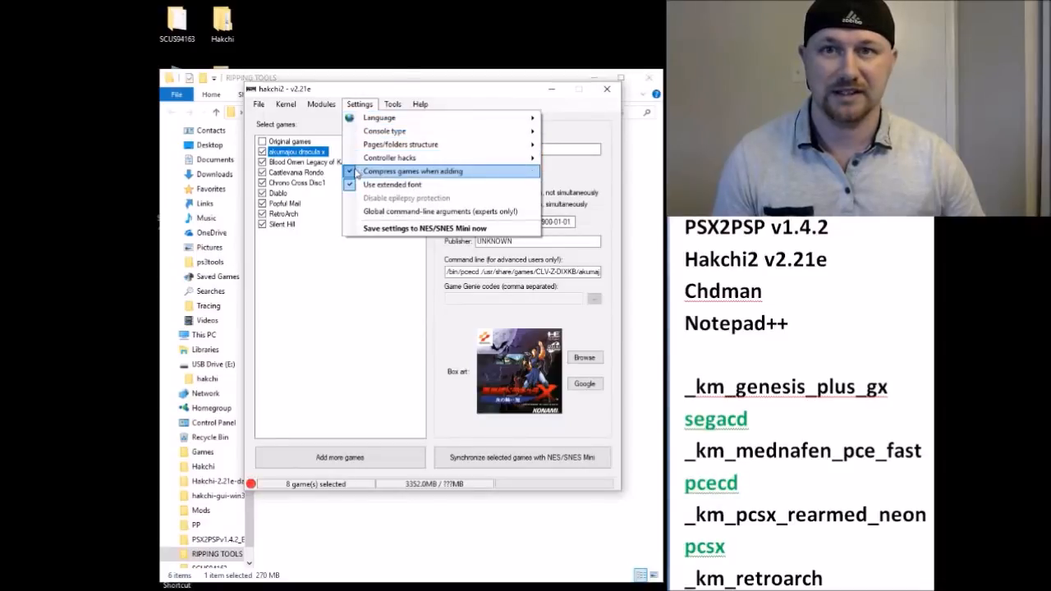
click(354, 172)
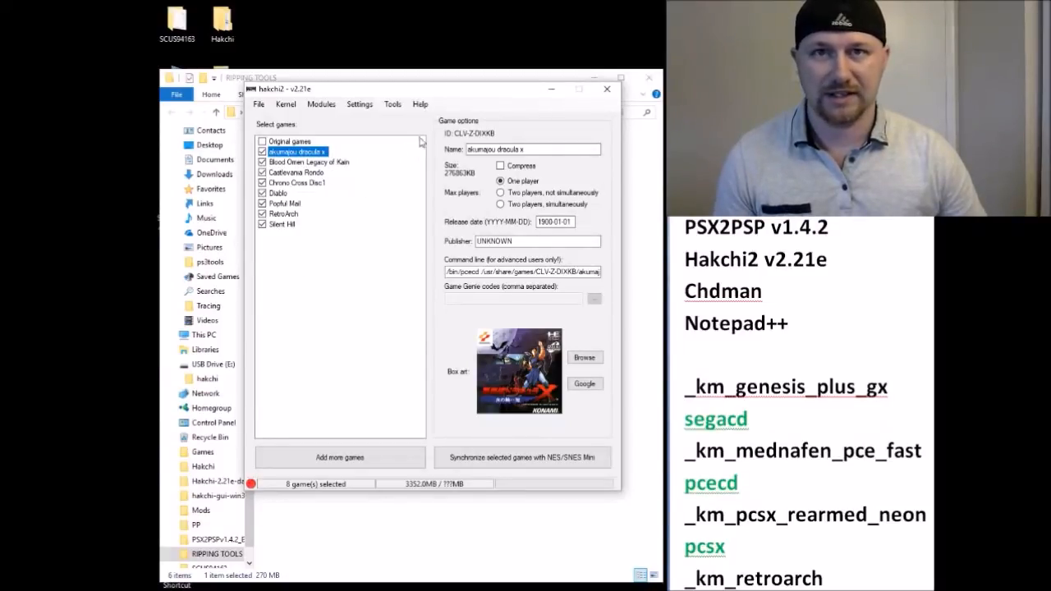
drag(462, 92, 559, 210)
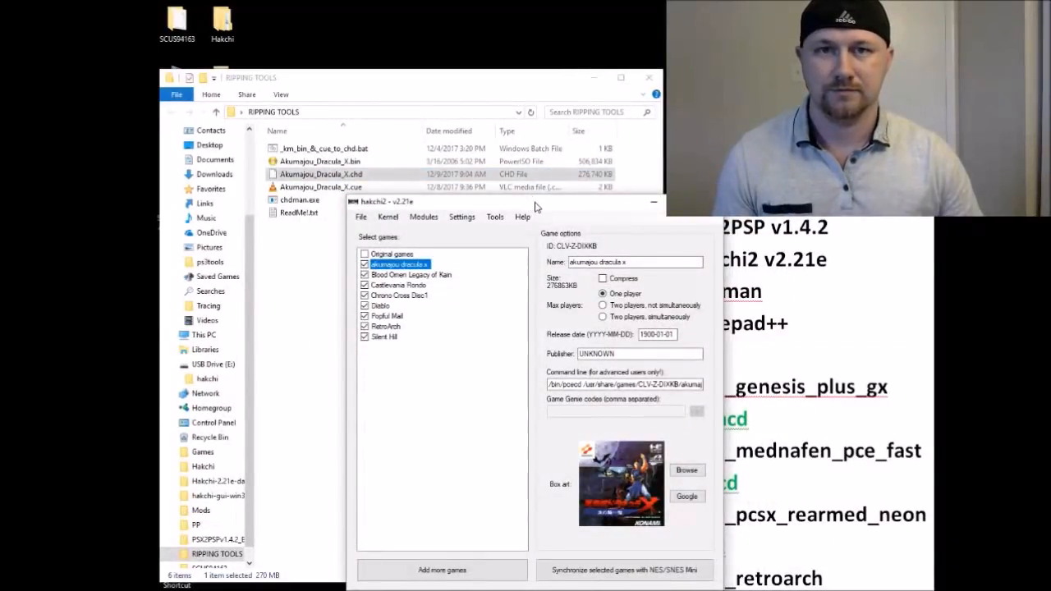
drag(536, 207, 479, 110)
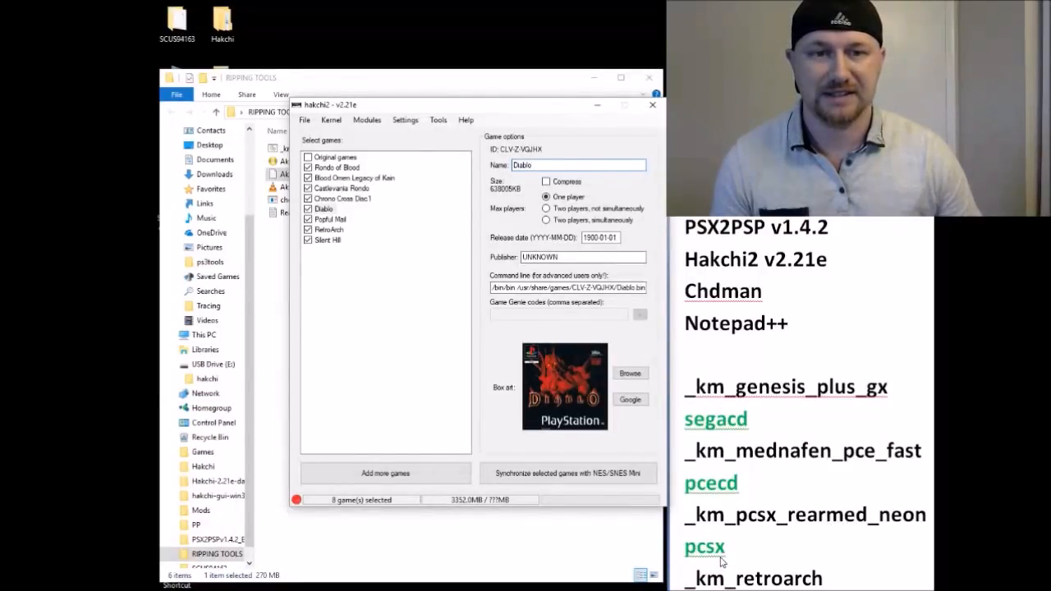
Step: Change the executable in the Blood Omen Legacy of Kain command line to /bin/pcsx
click(348, 169)
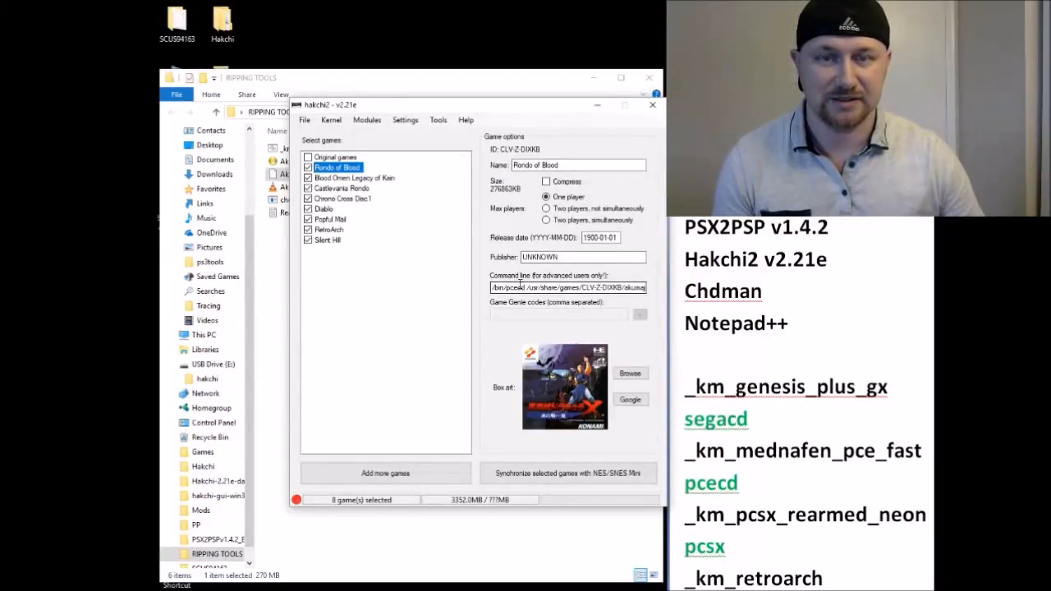
click(370, 178)
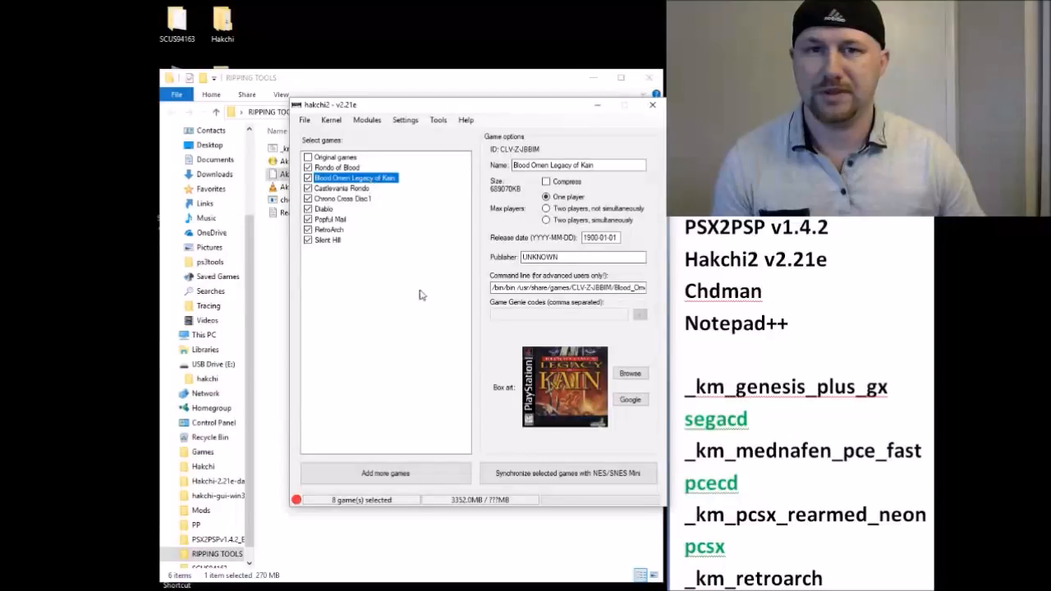
click(515, 288)
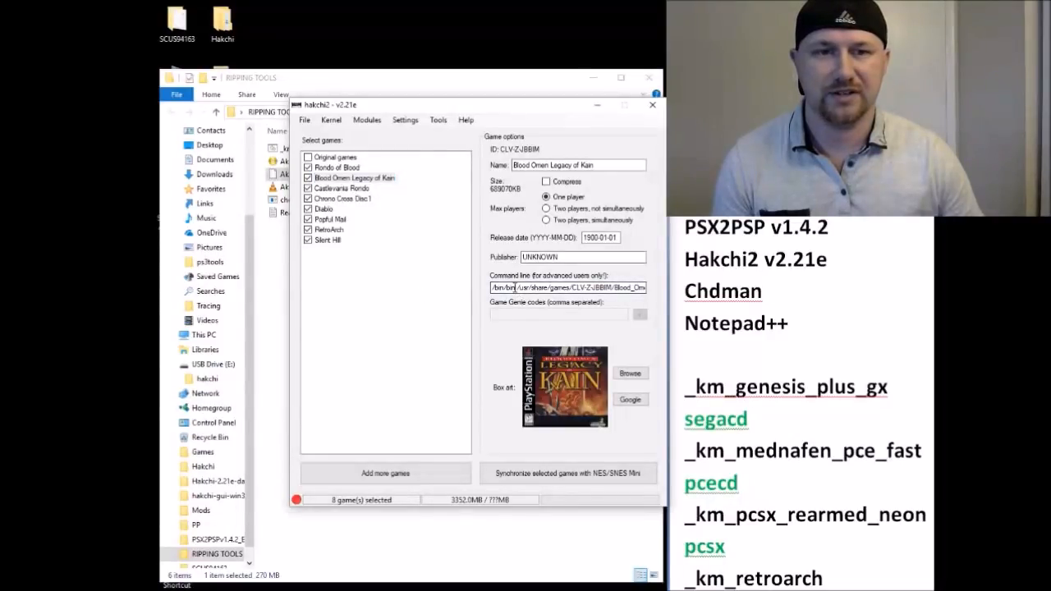
text(pcsx)
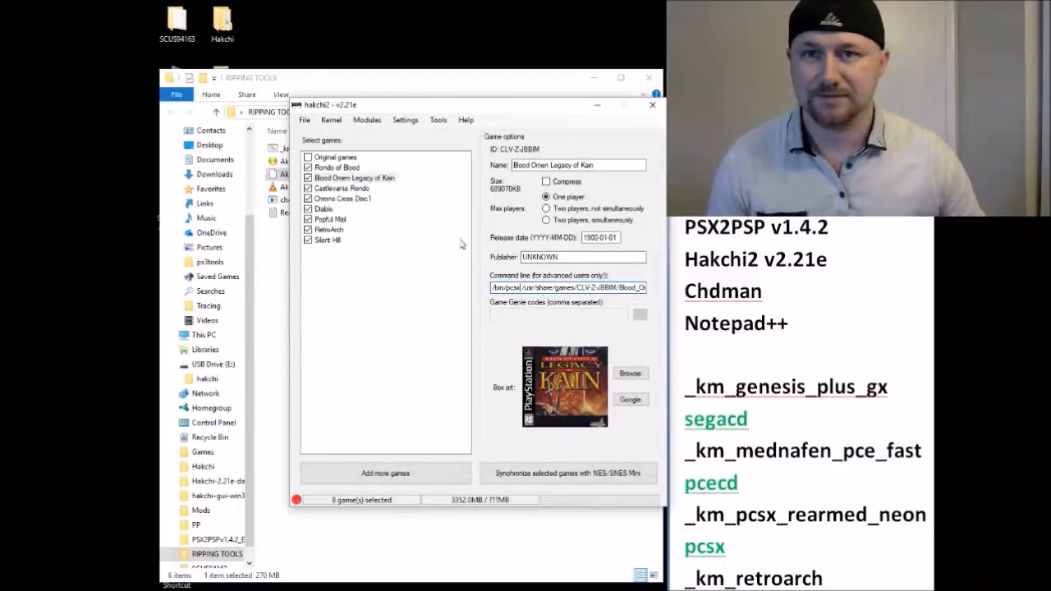
Step: Review the command lines of Castlevania Rondo, Chrono Cross Disc1 and Popful Mail against the segacd and pcecd entries in the notes
click(342, 191)
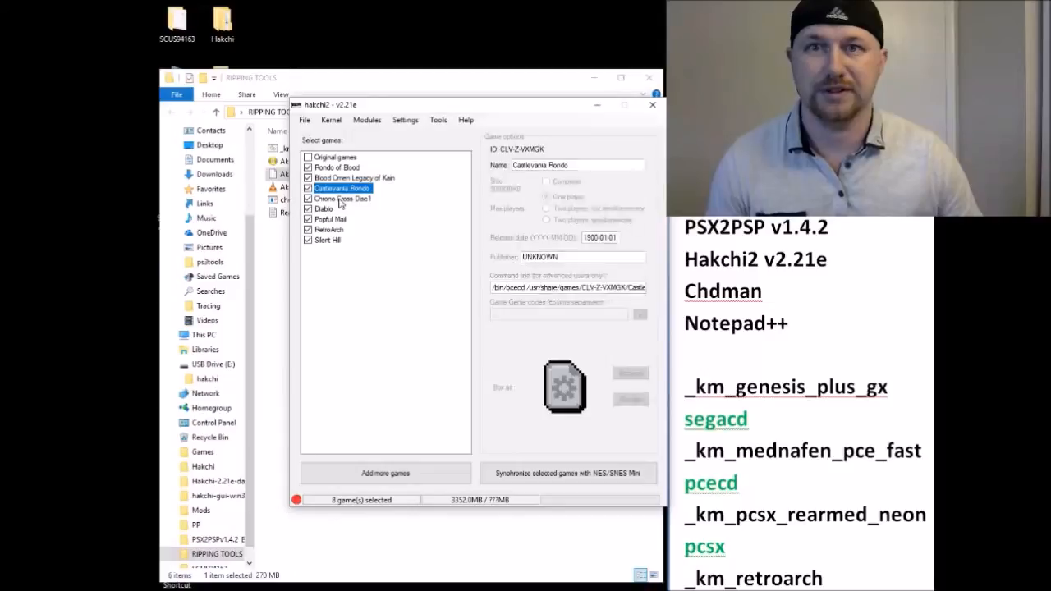
click(341, 200)
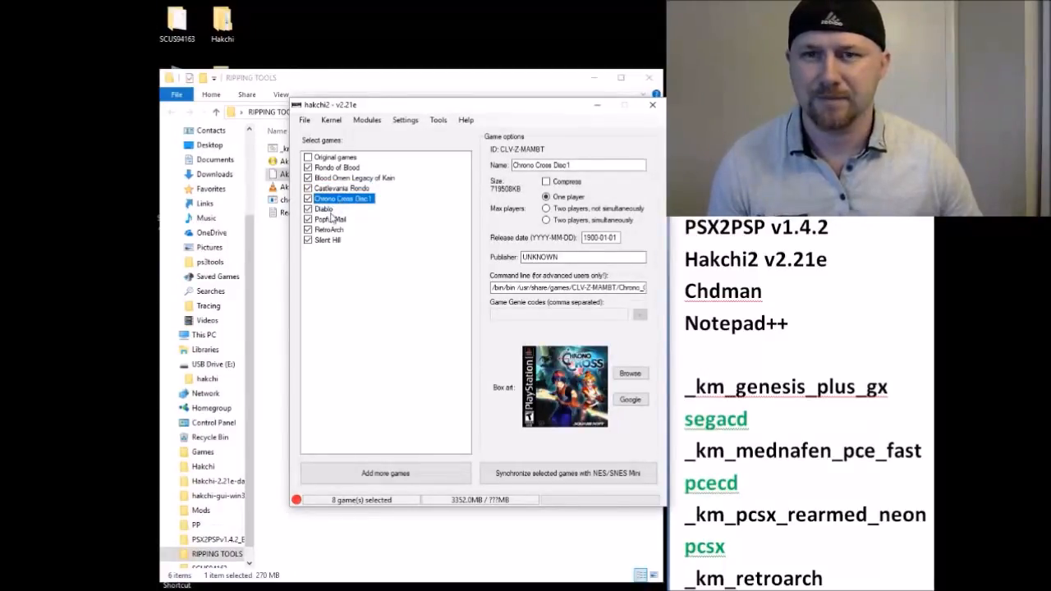
click(332, 218)
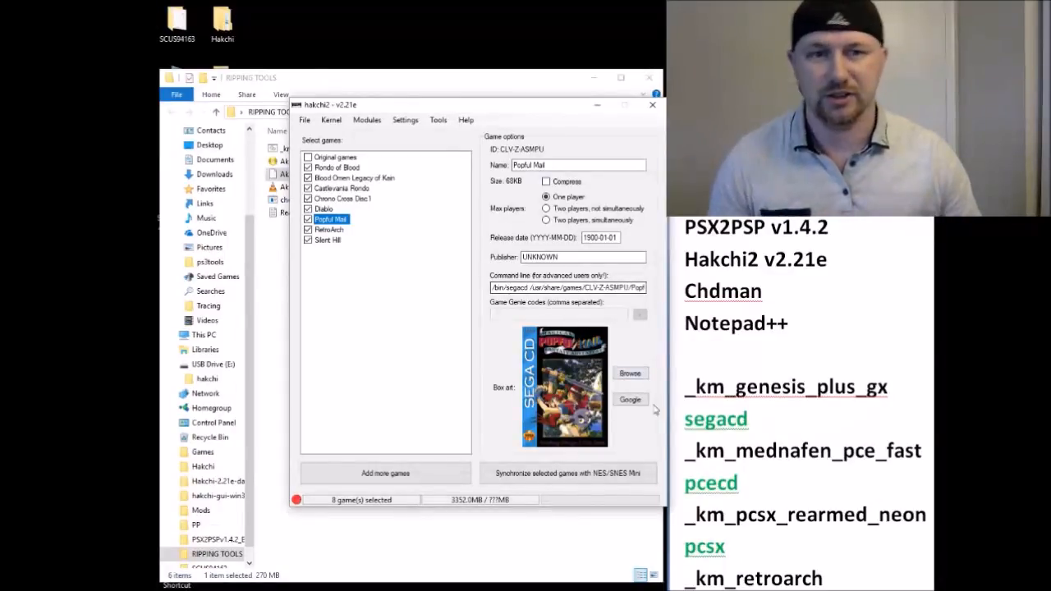
click(721, 422)
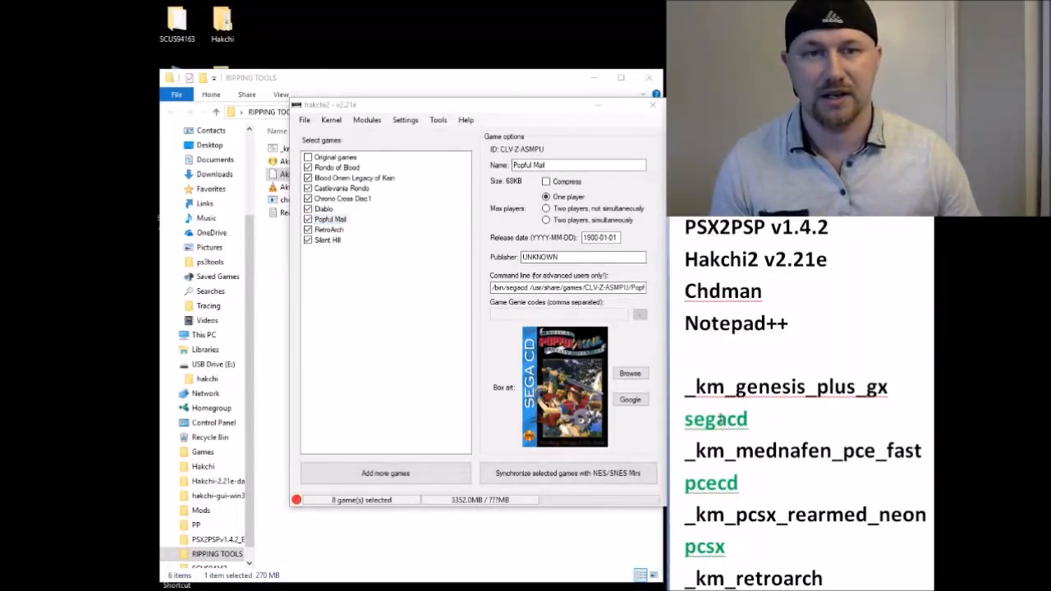
click(718, 483)
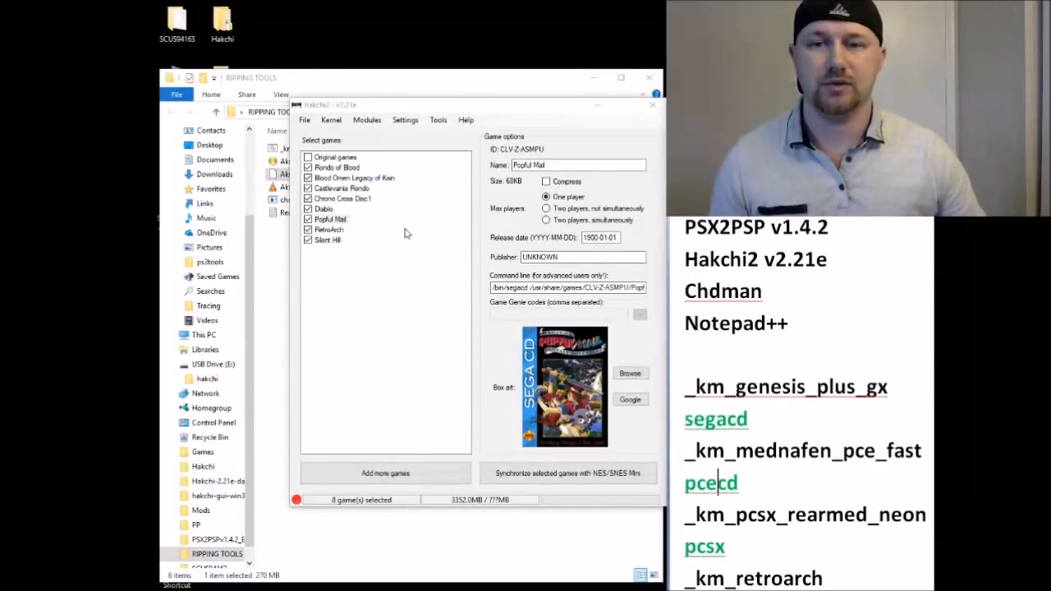
Step: Add Popful Mail.cue from the Popful Mail folder in Downloads with all file types shown, and select the Popful Mail game
click(395, 478)
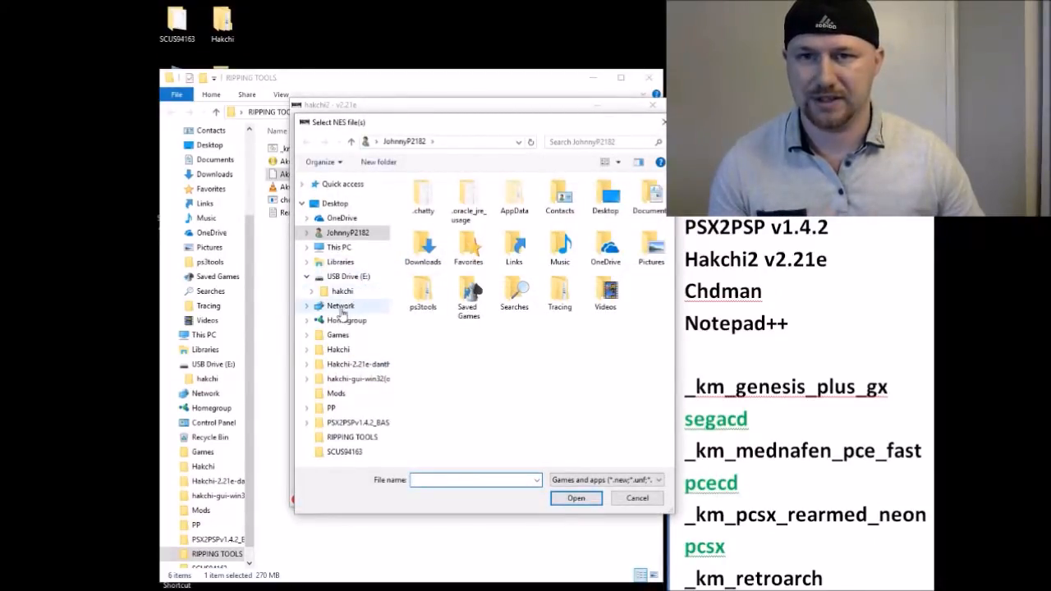
click(307, 233)
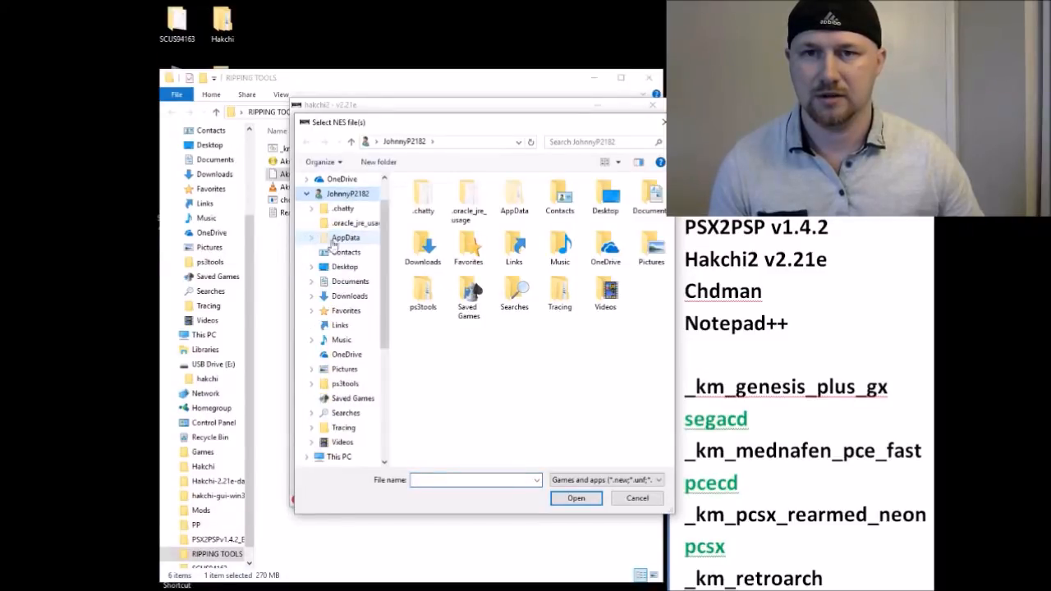
click(351, 297)
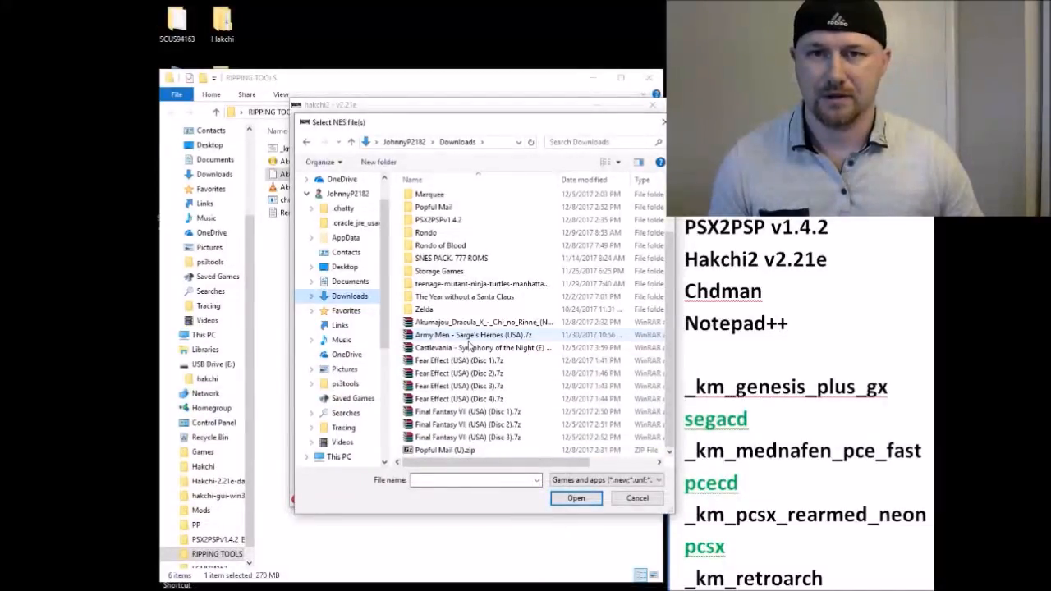
scroll(469, 347, up, 1)
double_click(435, 245)
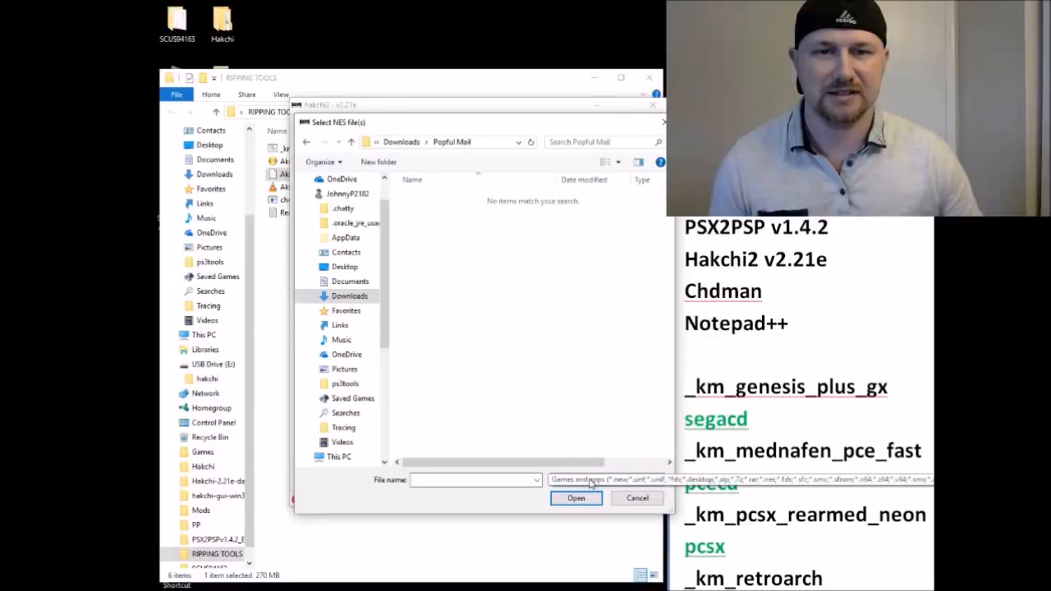
click(590, 483)
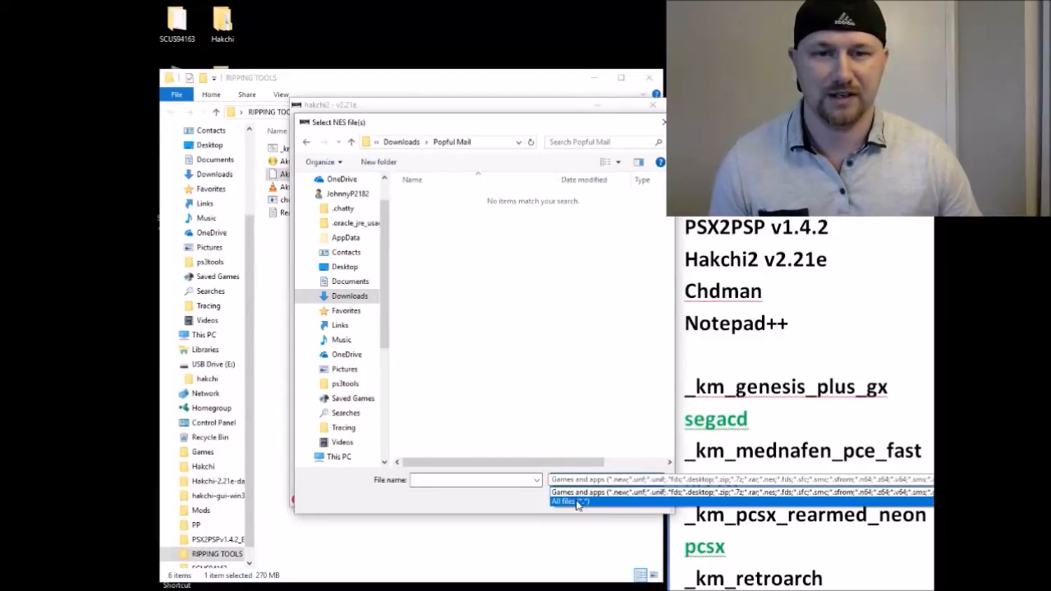
click(573, 501)
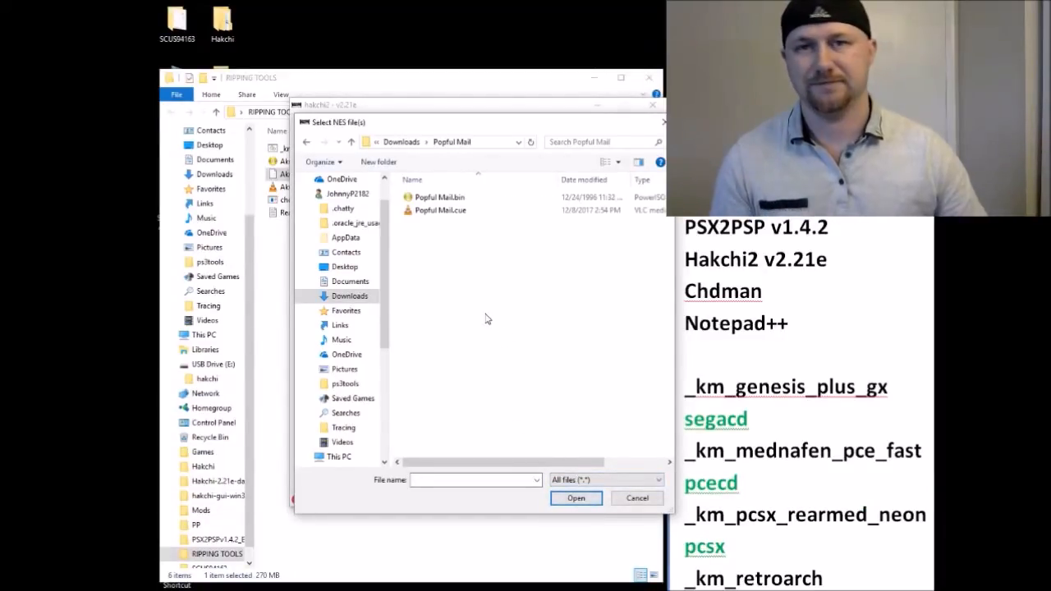
double_click(444, 211)
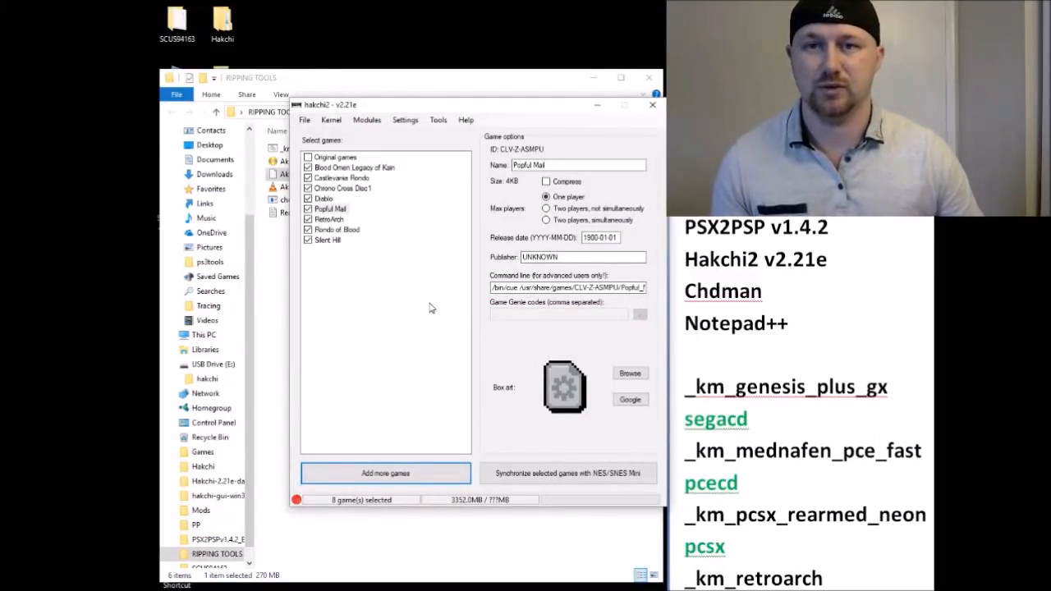
click(337, 211)
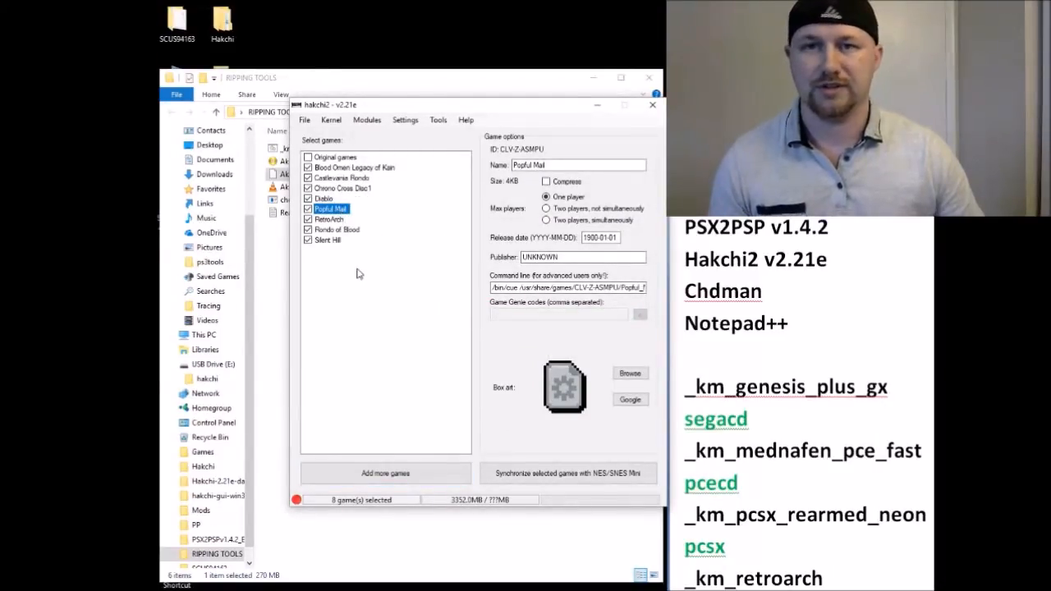
Step: Set the Castlevania Rondo box art to a cover found through Google Images
click(352, 179)
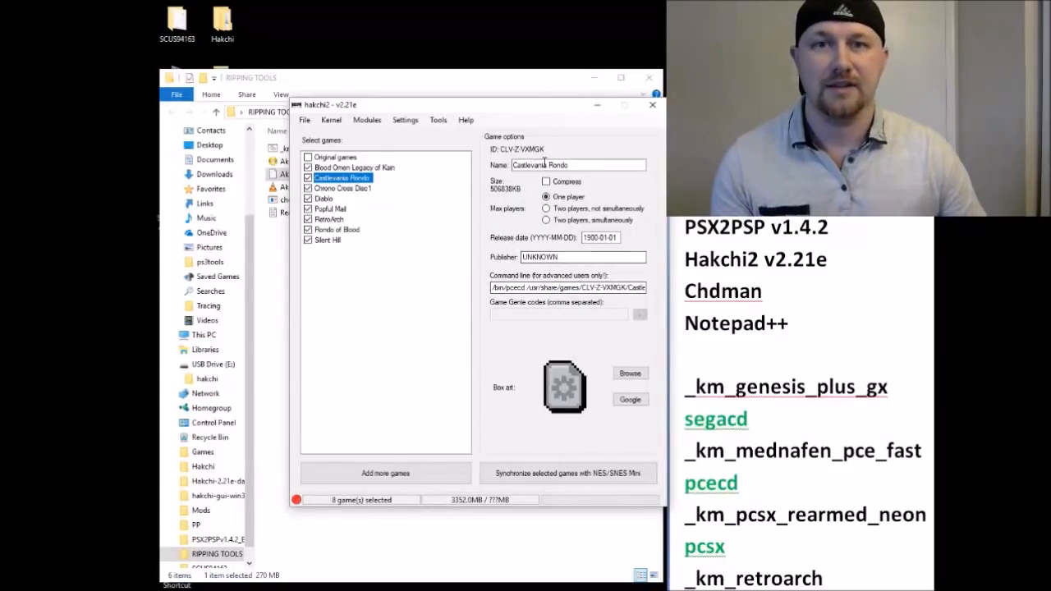
click(634, 402)
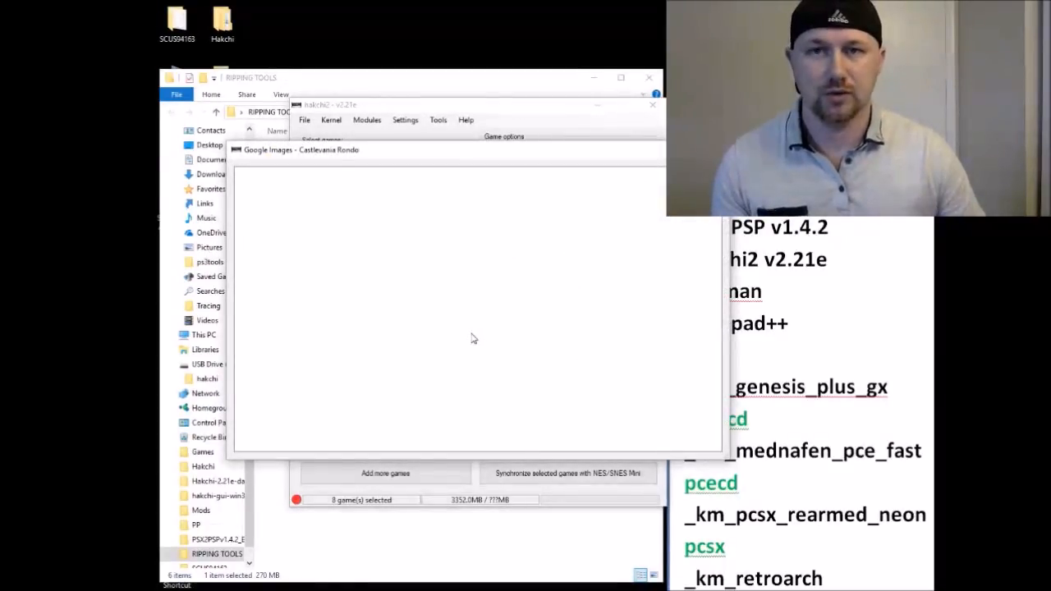
double_click(331, 222)
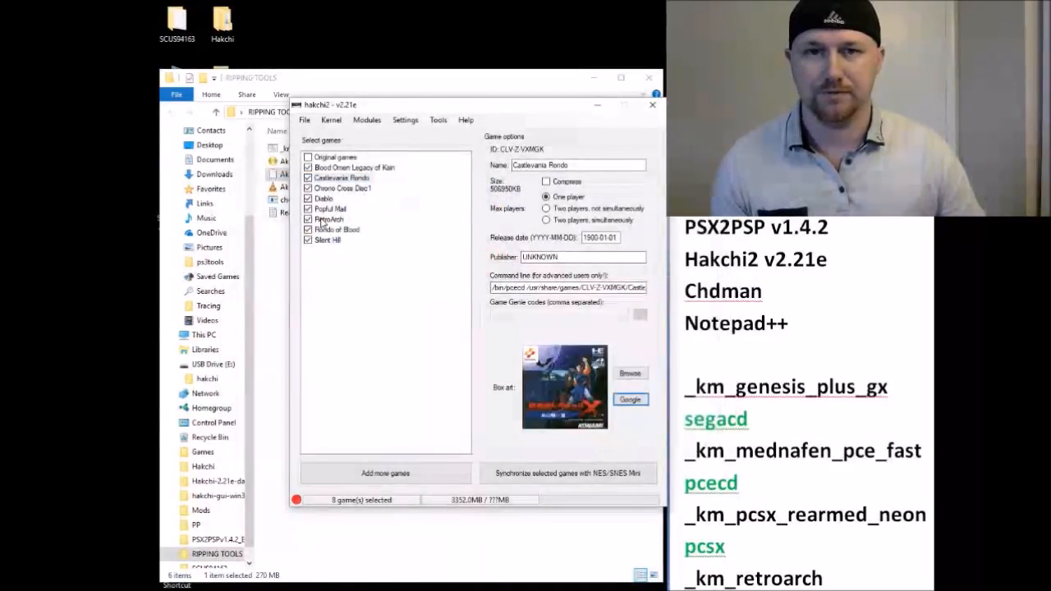
Step: Change the executable in the Popful Mail command line to /bin/segacd
click(334, 211)
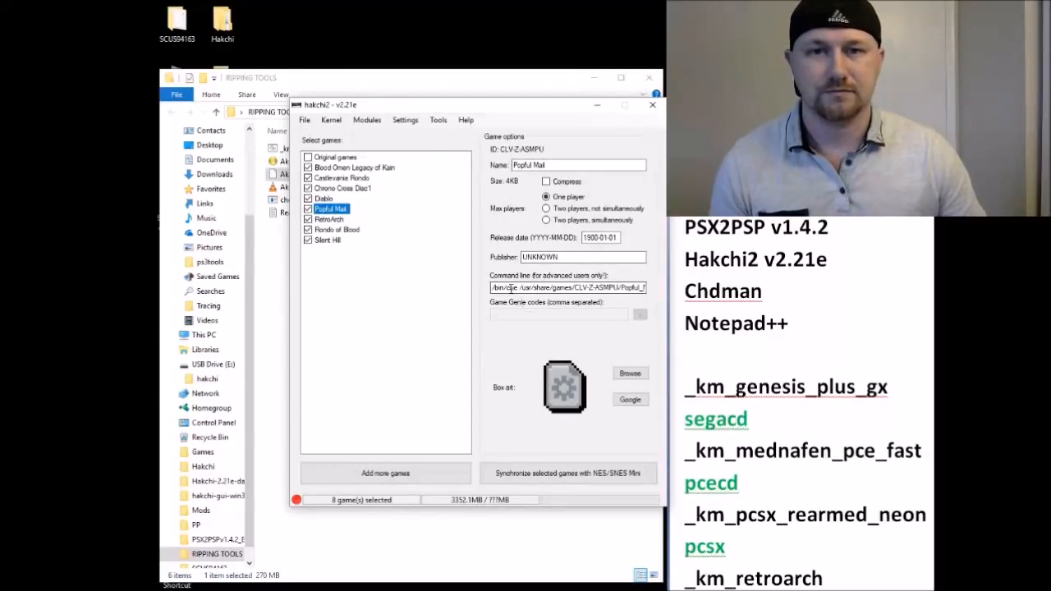
click(519, 288)
key(BackSpace)
key(BackSpace)
key(BackSpace)
text(segacd)
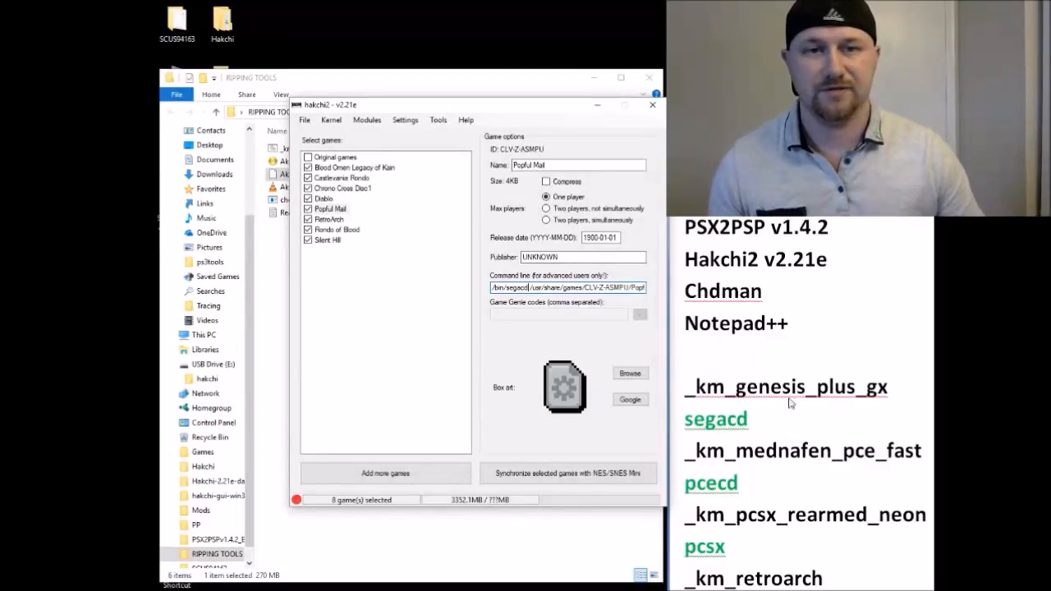
Step: Open the list of installable modules and read the descriptions of the genesis_plus_gx, mednafen_pce_fast and pcsx_rearmed_neon cores
click(370, 121)
click(396, 134)
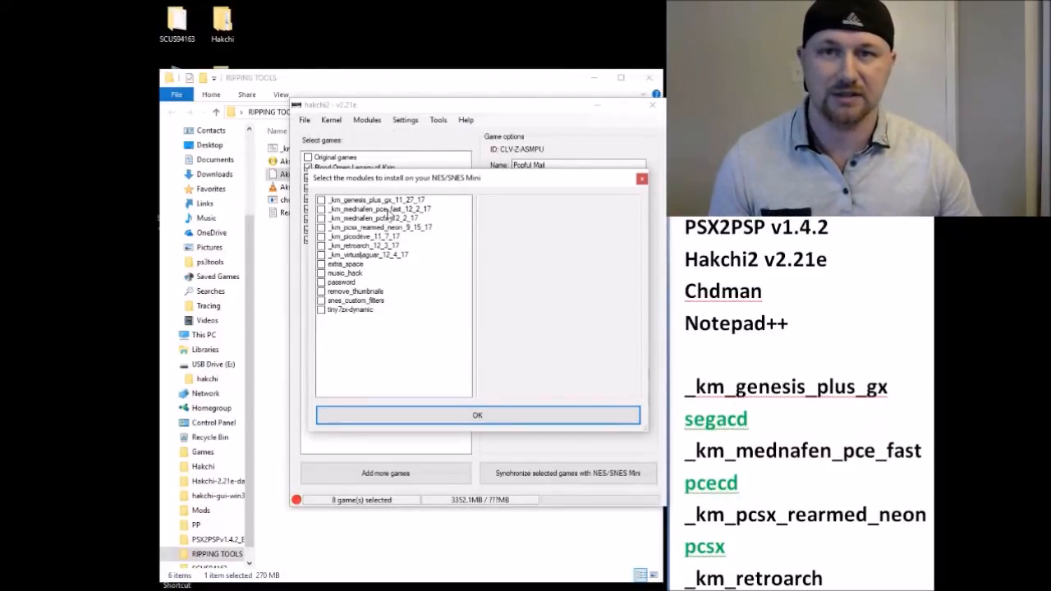
click(387, 201)
click(382, 210)
click(376, 228)
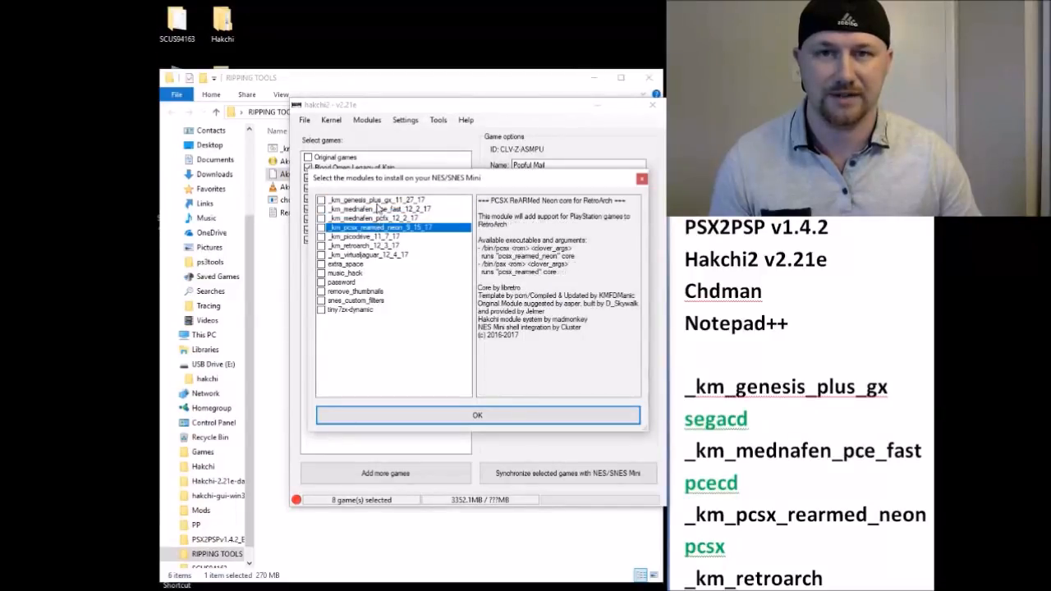
Step: Mark the genesis_plus_gx, mednafen_pce_fast and pcsx_rearmed_neon modules, review the retroarch and core descriptions, and close the dialog without installing
click(377, 202)
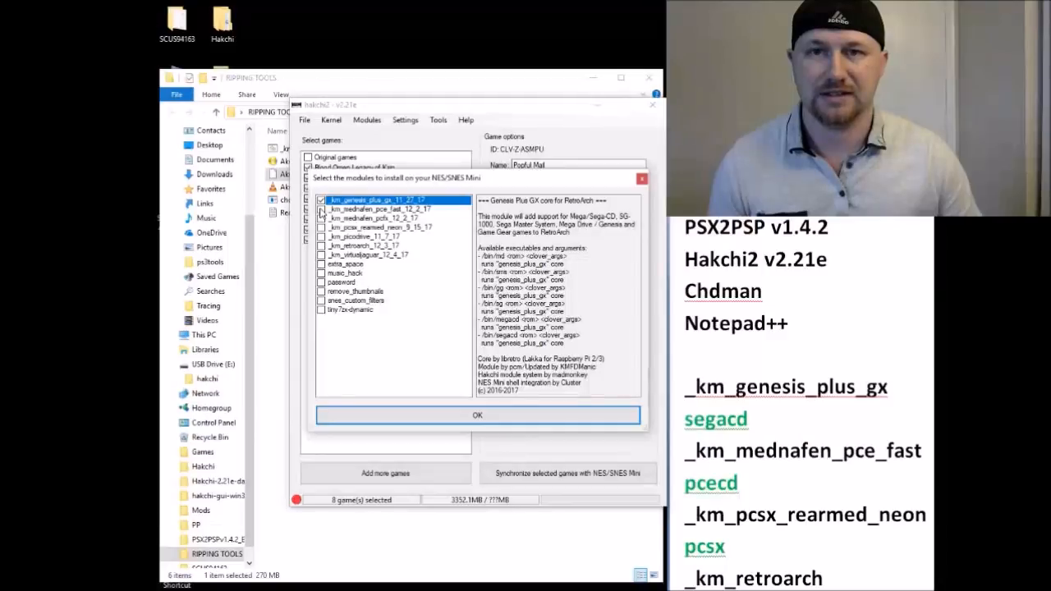
click(320, 210)
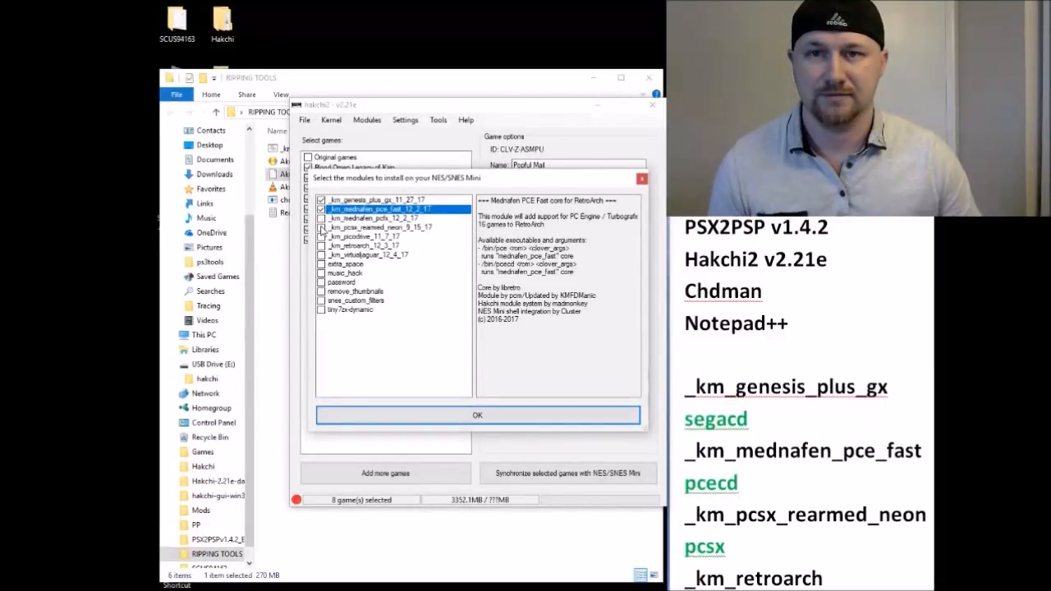
click(322, 228)
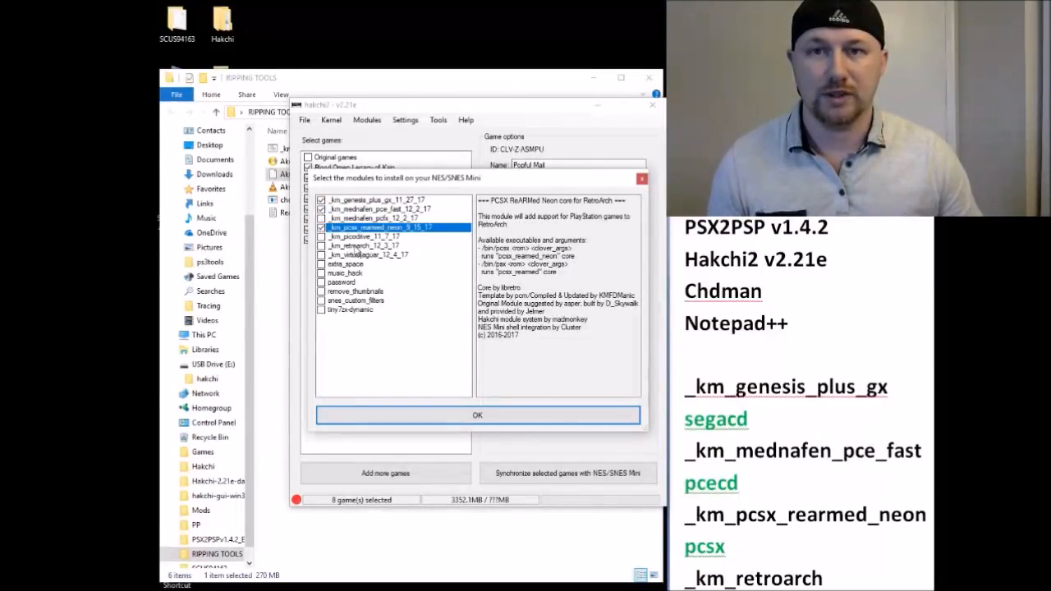
click(359, 246)
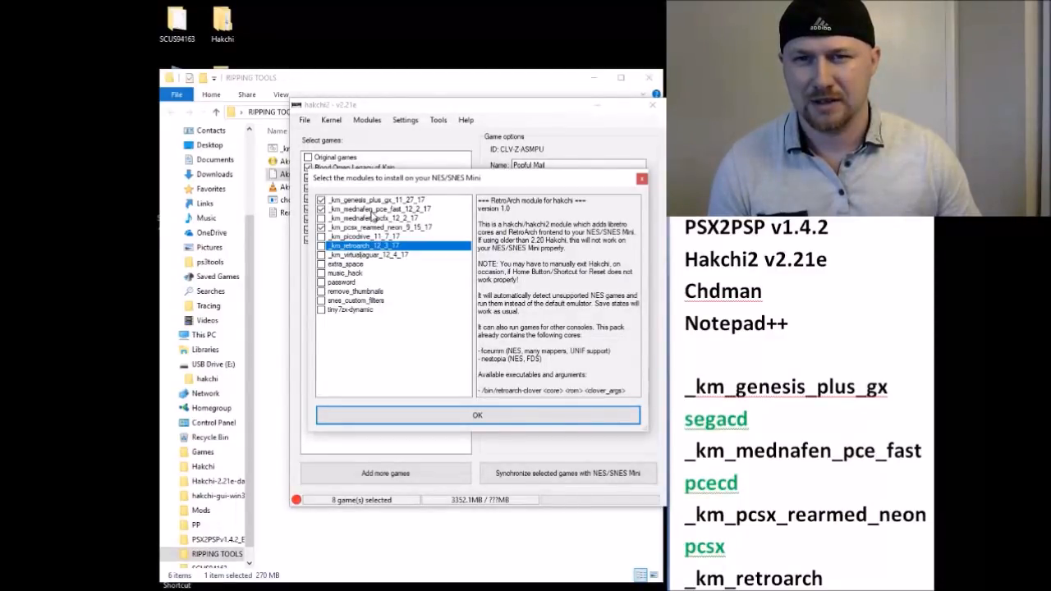
click(373, 212)
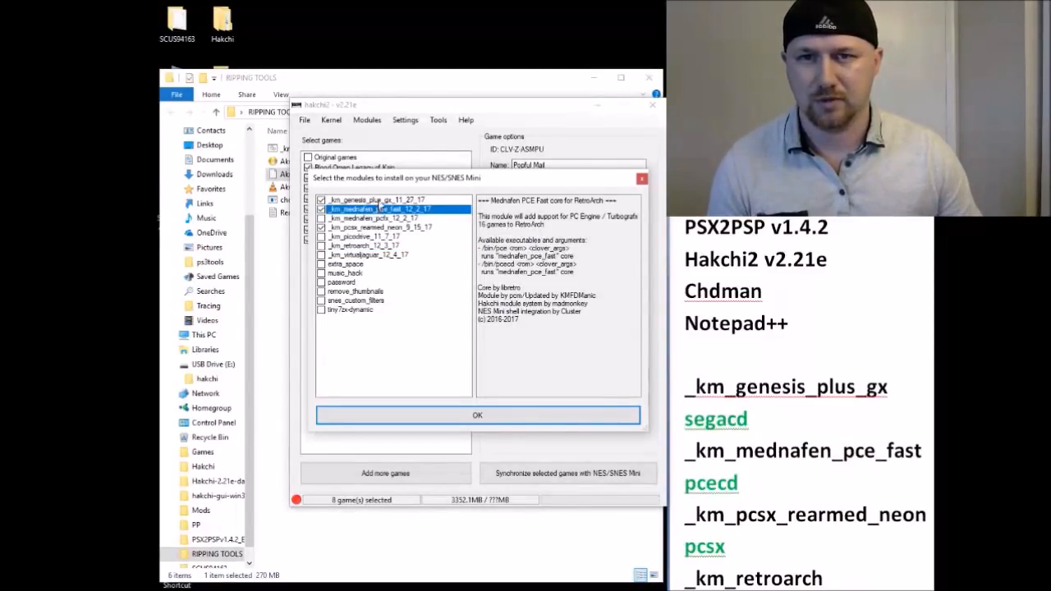
click(378, 200)
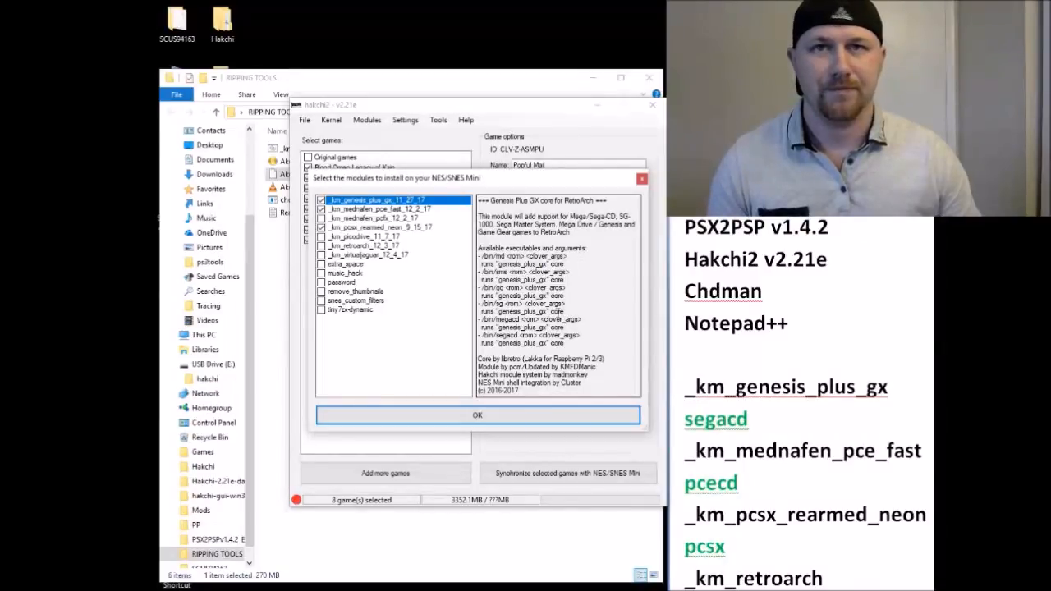
click(642, 179)
Step: Check Popful Mail's game ID, open its CLV-Z-ASMPU folder under Hakchi, hakchi2, games_snes, and select Popful_Mail.cue
click(333, 209)
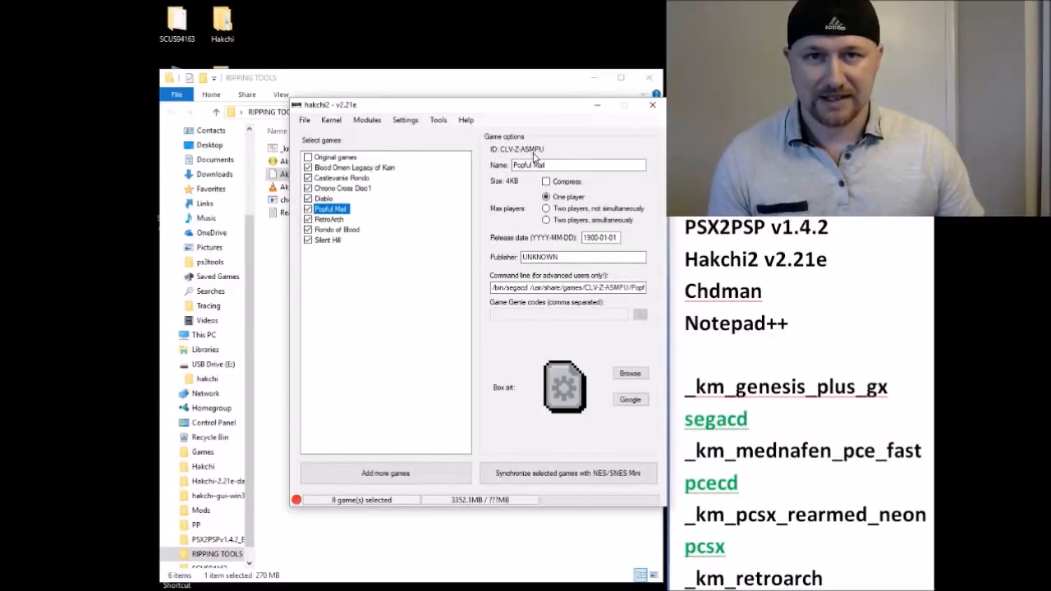
click(231, 30)
double_click(231, 29)
double_click(301, 151)
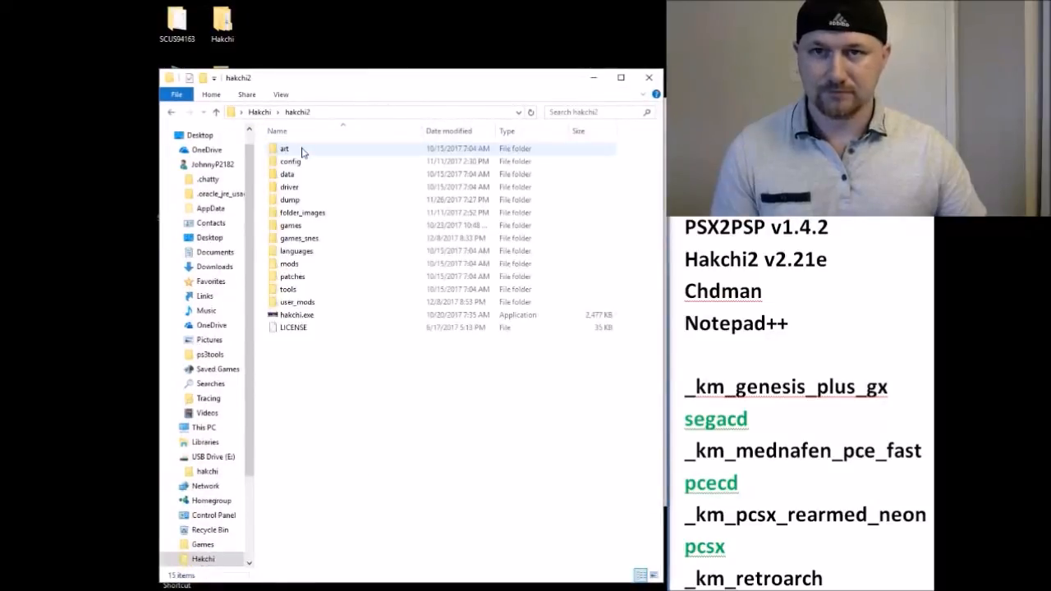
double_click(300, 238)
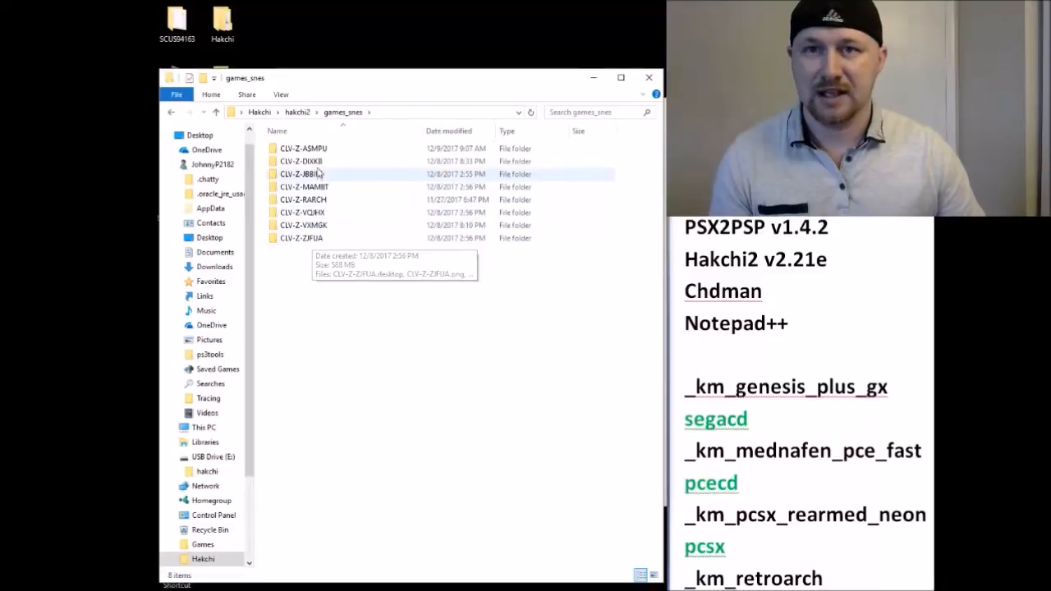
double_click(318, 153)
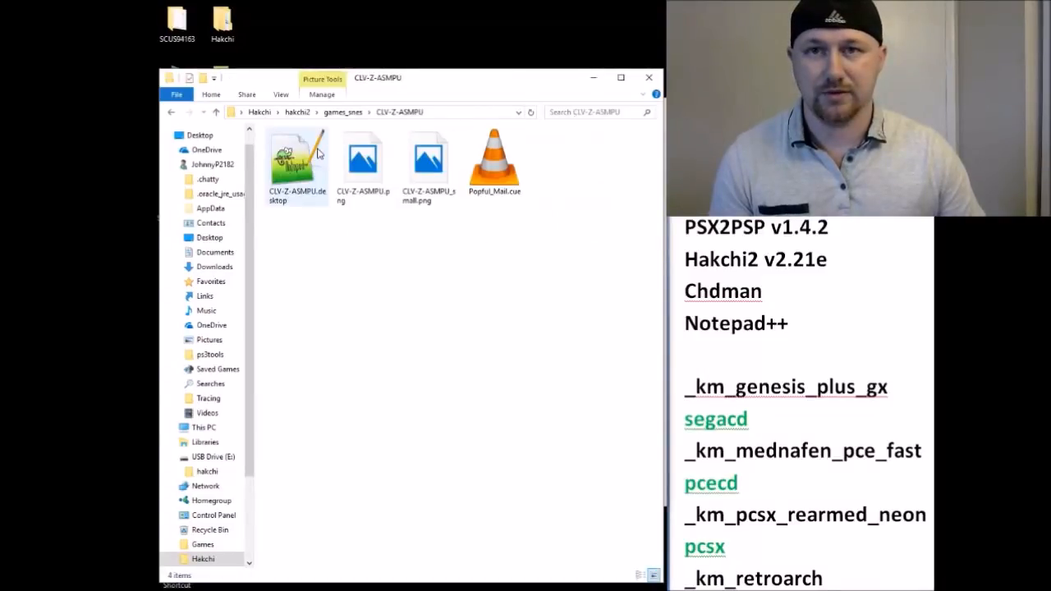
click(504, 172)
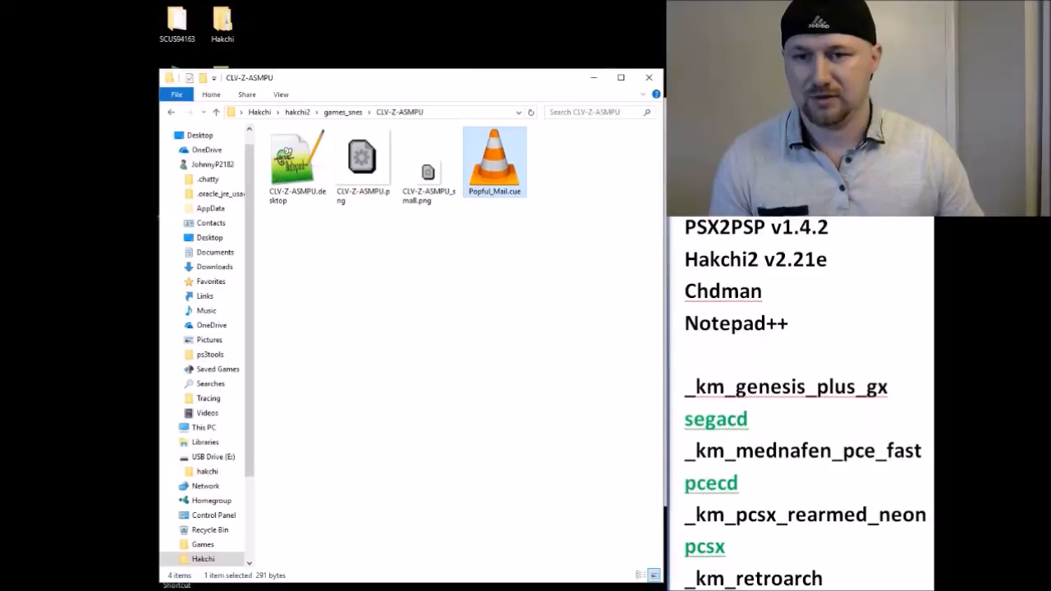
Step: Copy Popful Mail.bin from the Popful Mail folder in Downloads into the game's CLV-Z-ASMPU folder
click(257, 590)
click(220, 559)
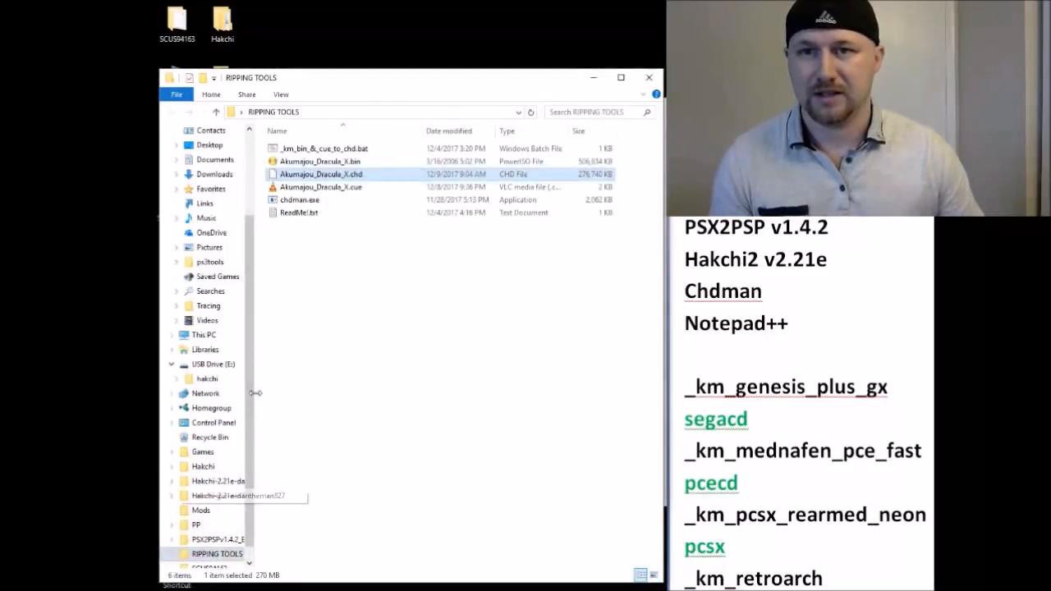
click(210, 174)
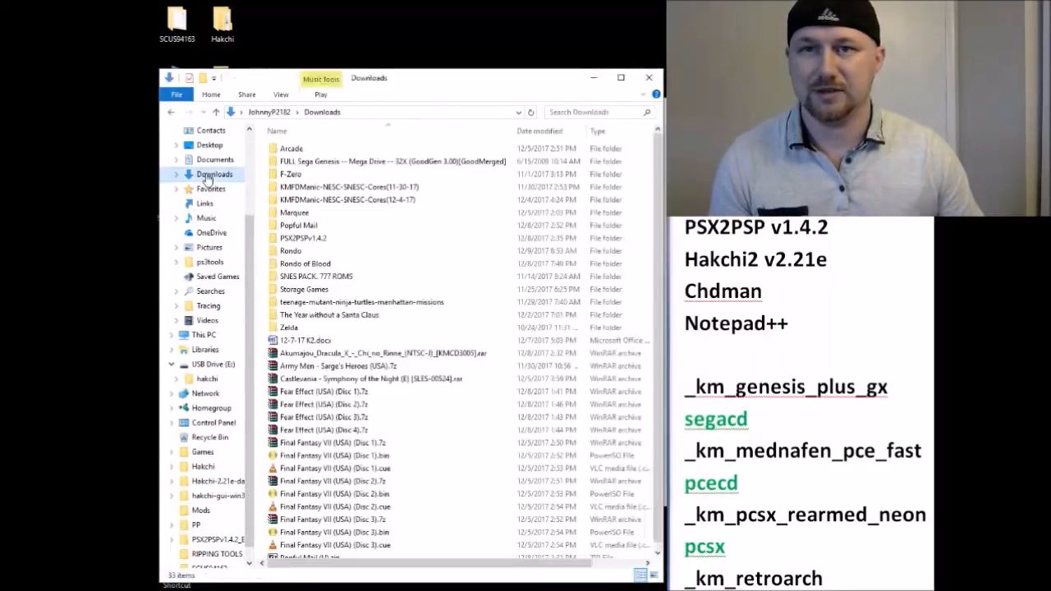
double_click(312, 229)
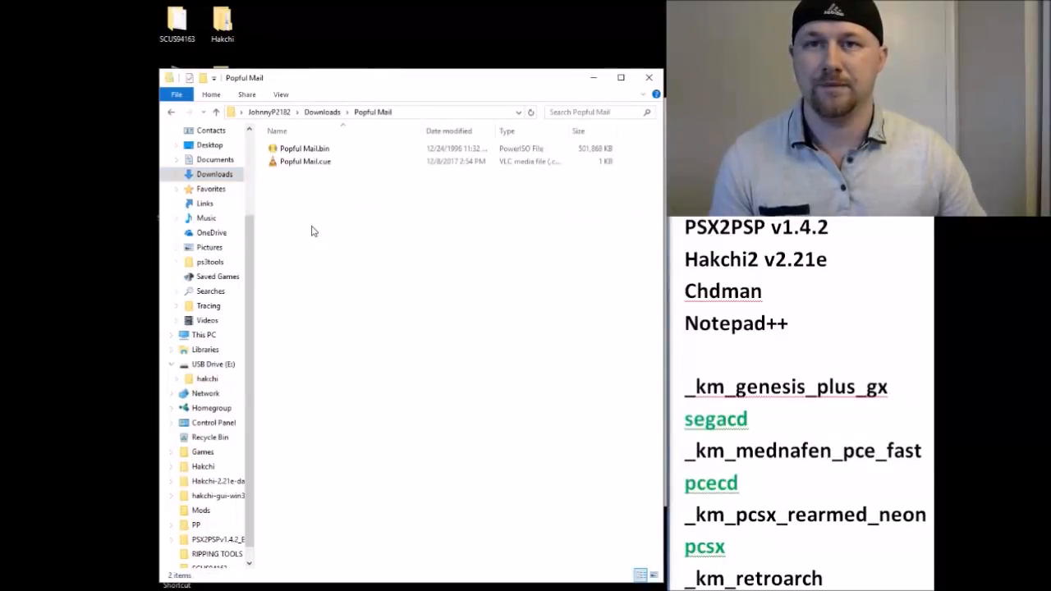
drag(419, 83, 453, 282)
right_click(349, 353)
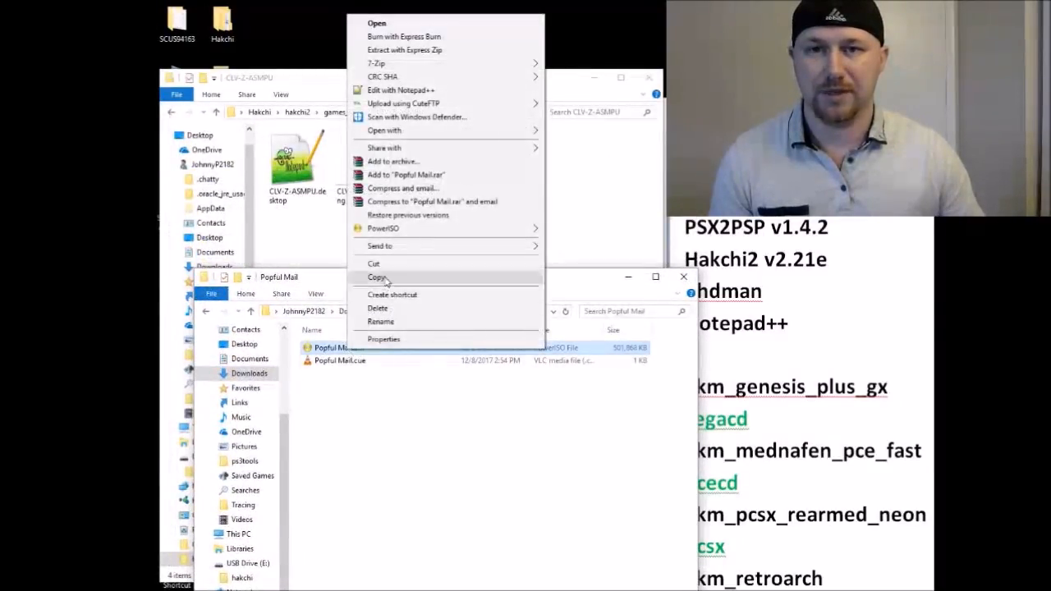
click(386, 279)
click(506, 239)
right_click(505, 239)
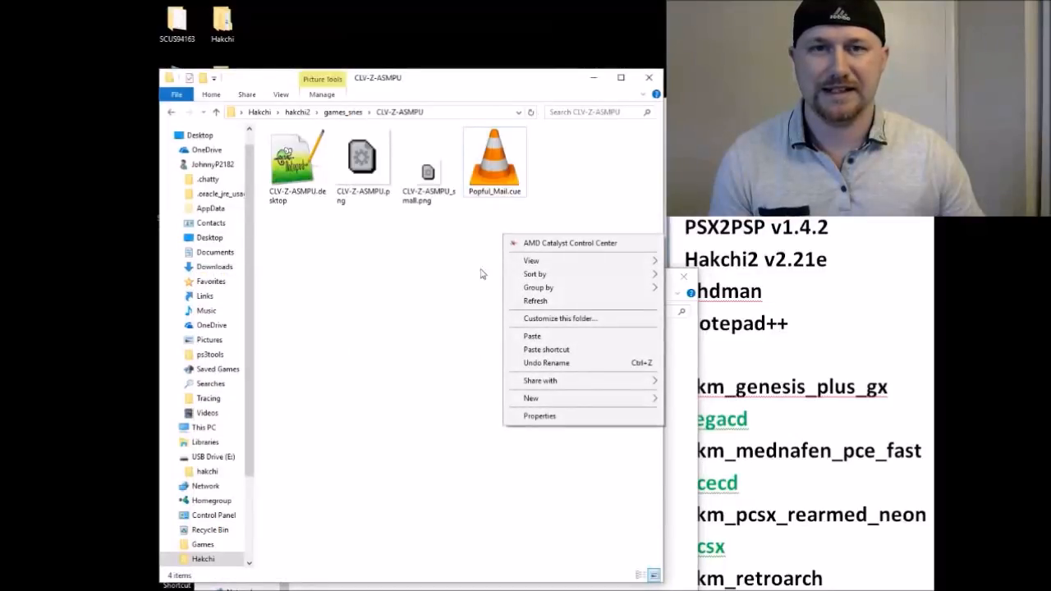
click(535, 335)
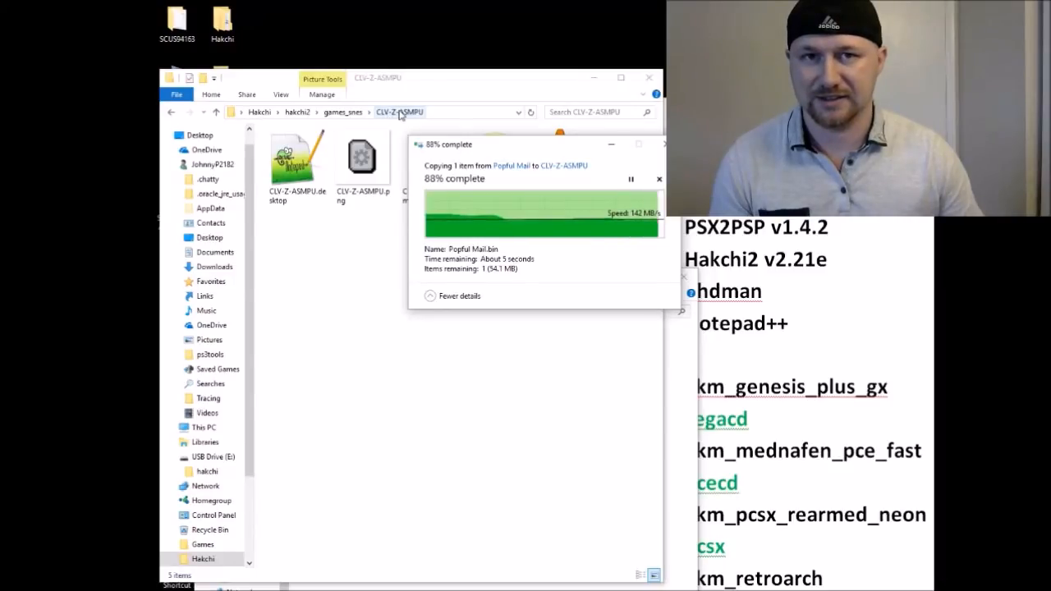
click(529, 293)
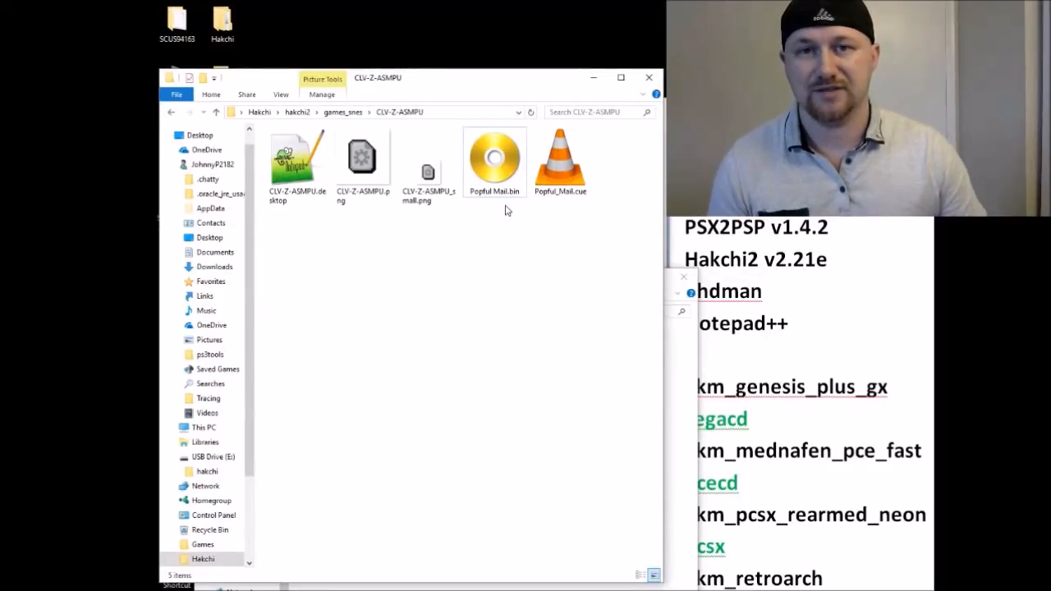
Step: Read the bin file reference in Popful_Mail.cue and the Exec line in CLV-Z-ASMPU.desktop using Notepad++, closing it after each
right_click(556, 184)
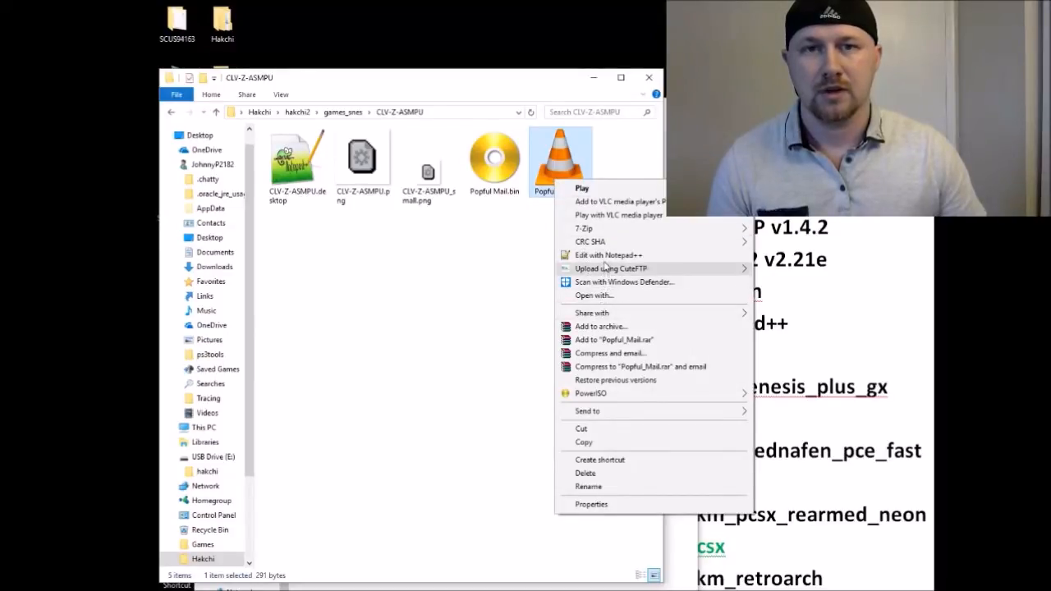
click(605, 256)
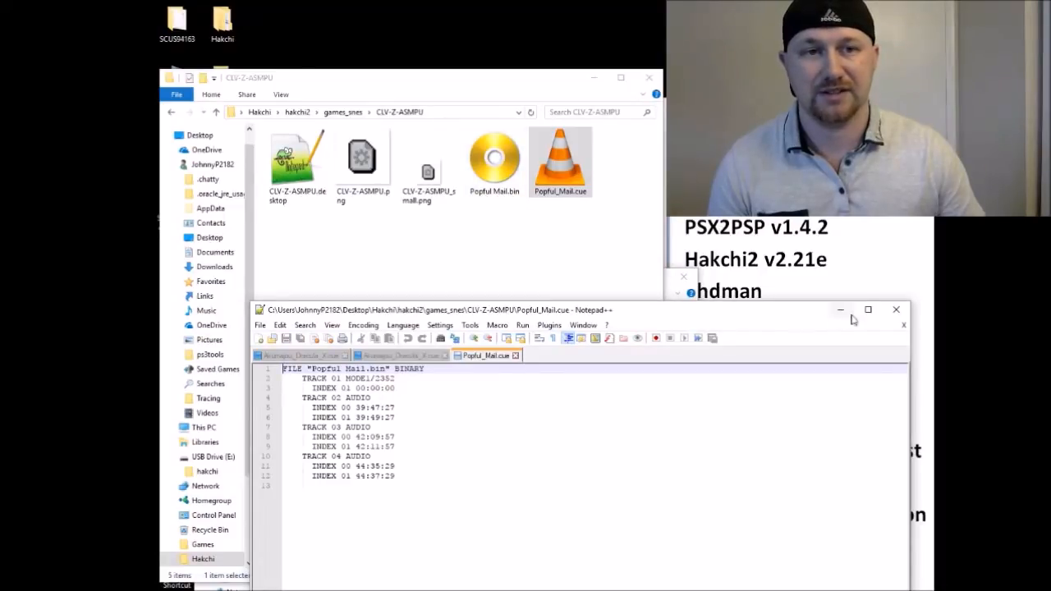
click(896, 310)
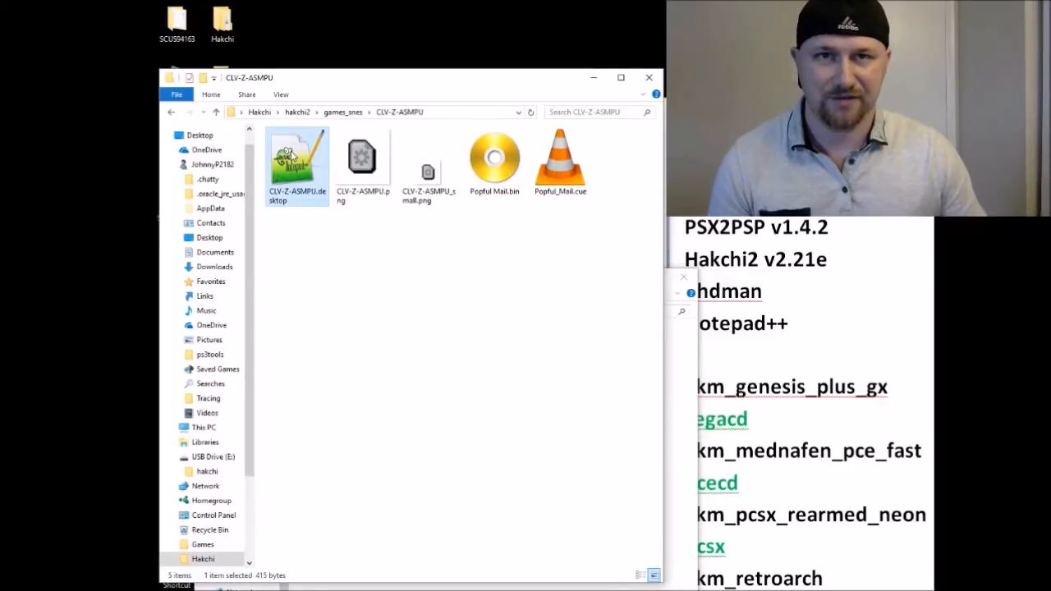
double_click(286, 194)
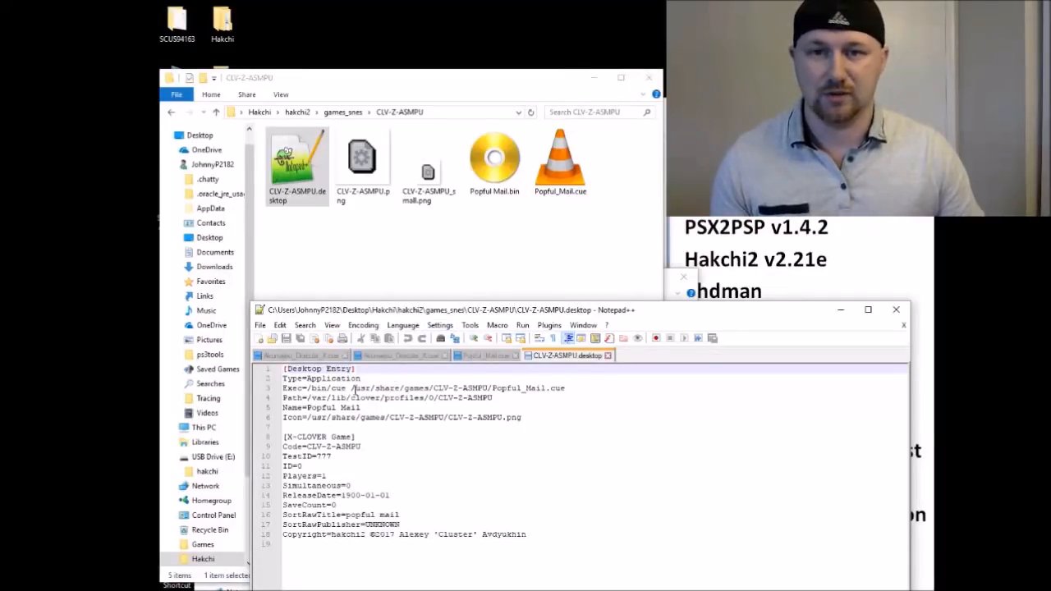
click(896, 310)
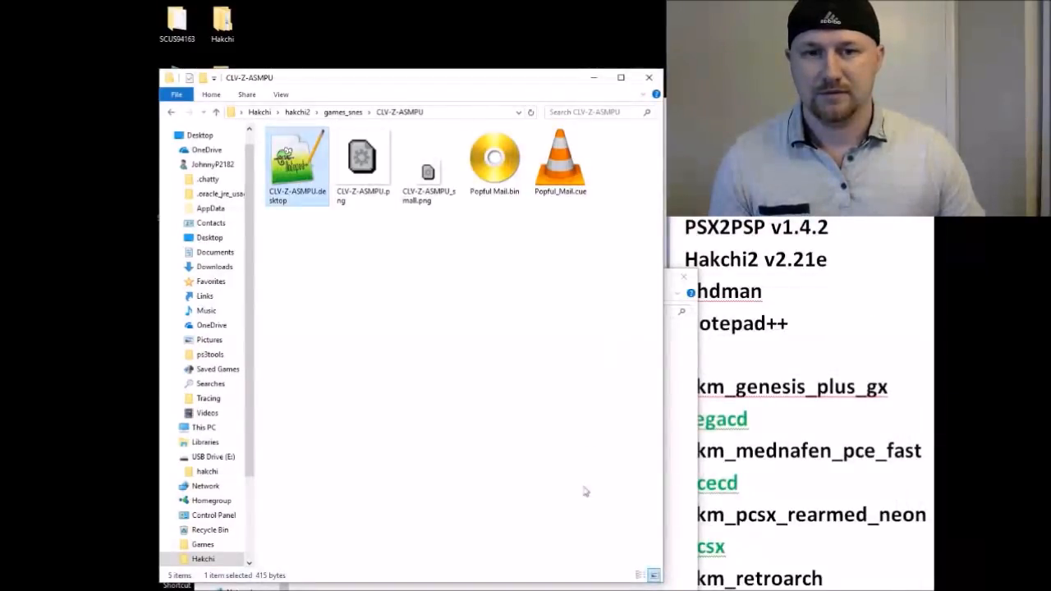
Step: Close hakchi2 to save the Popful Mail command line change, and recheck the Exec line in CLV-Z-ASMPU.desktop
click(542, 589)
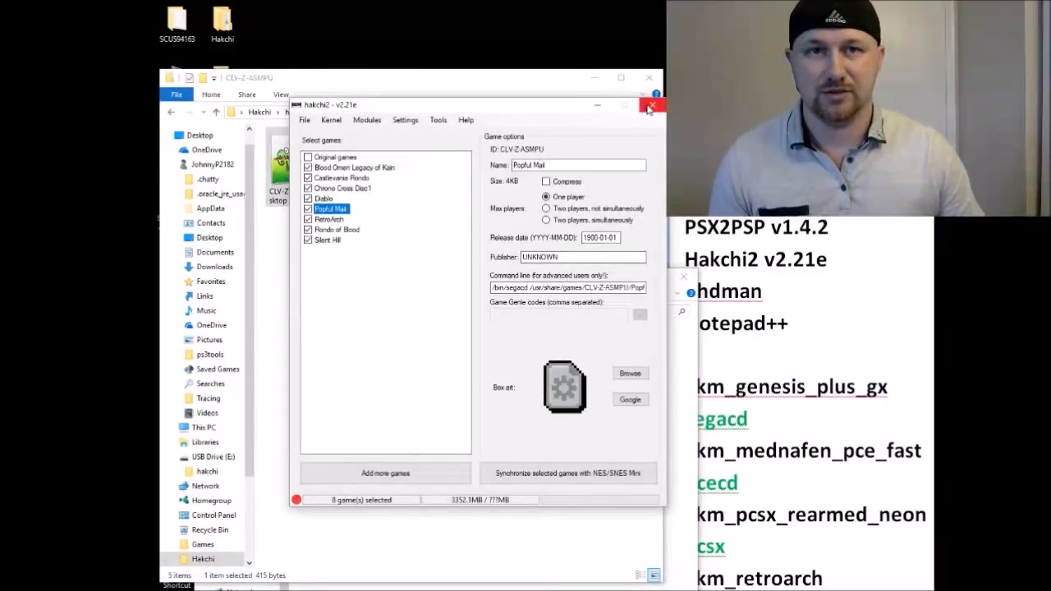
click(649, 107)
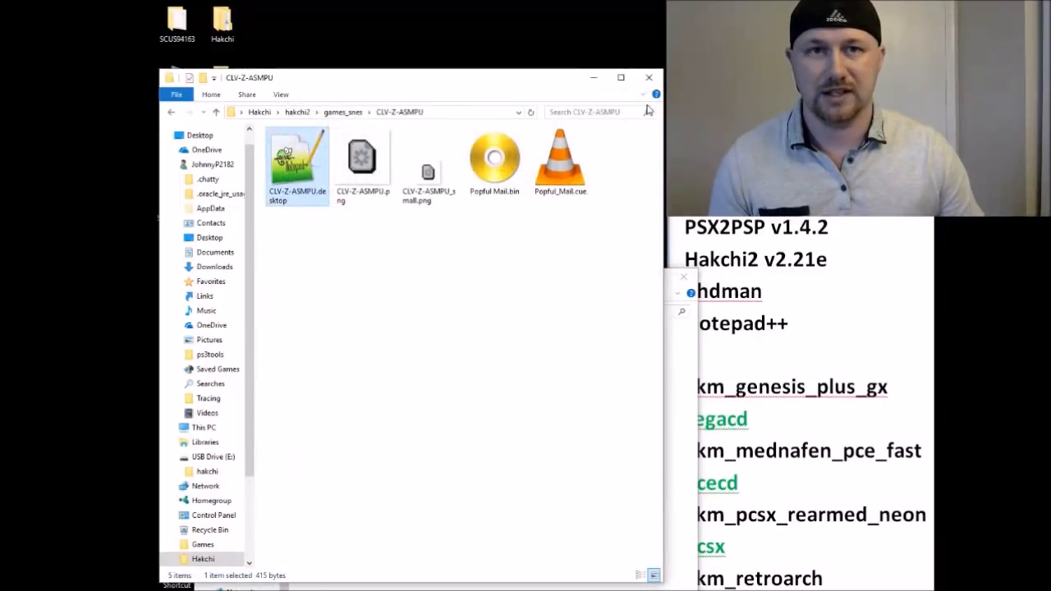
double_click(292, 182)
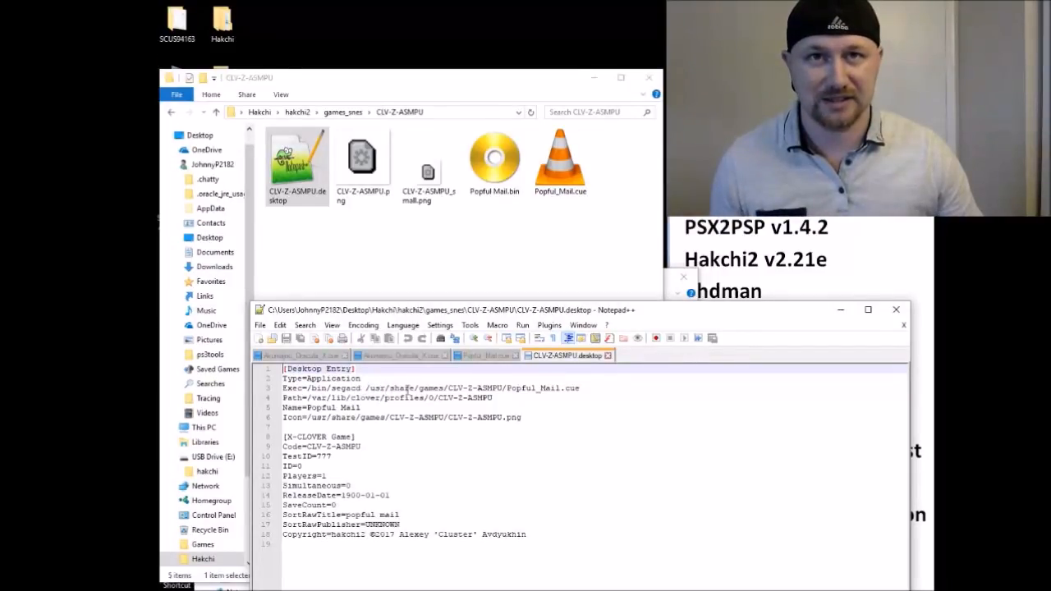
click(896, 310)
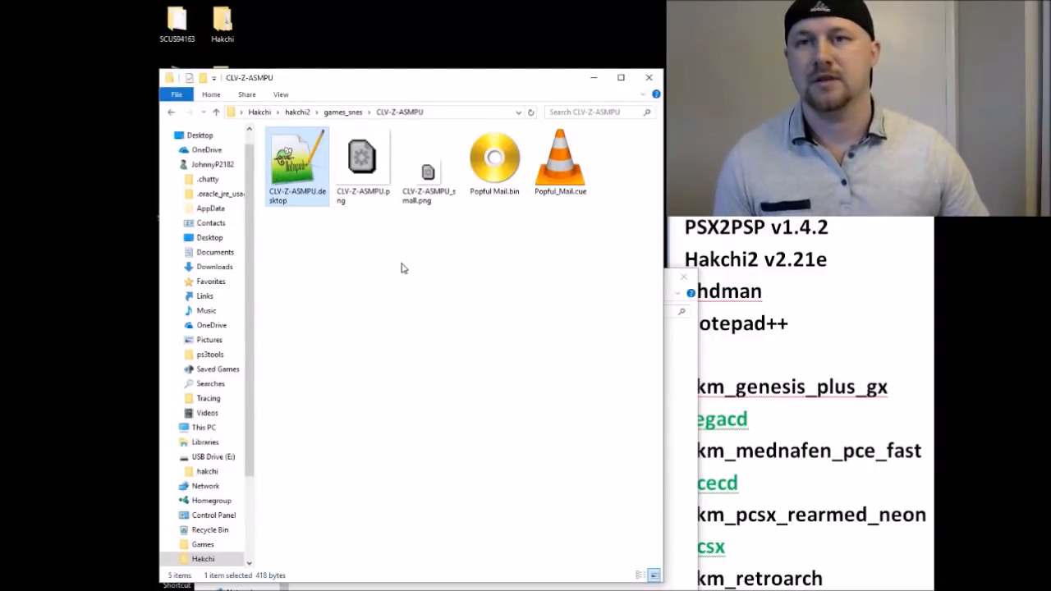
Step: Check the combined size of all the game folders in games_snes
click(170, 114)
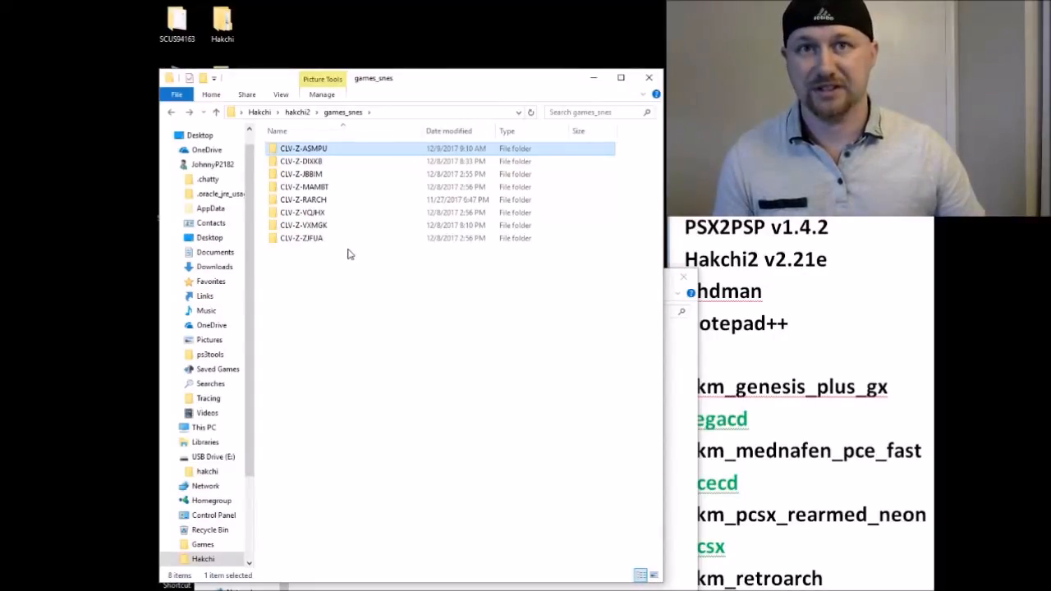
drag(347, 272, 294, 146)
right_click(298, 149)
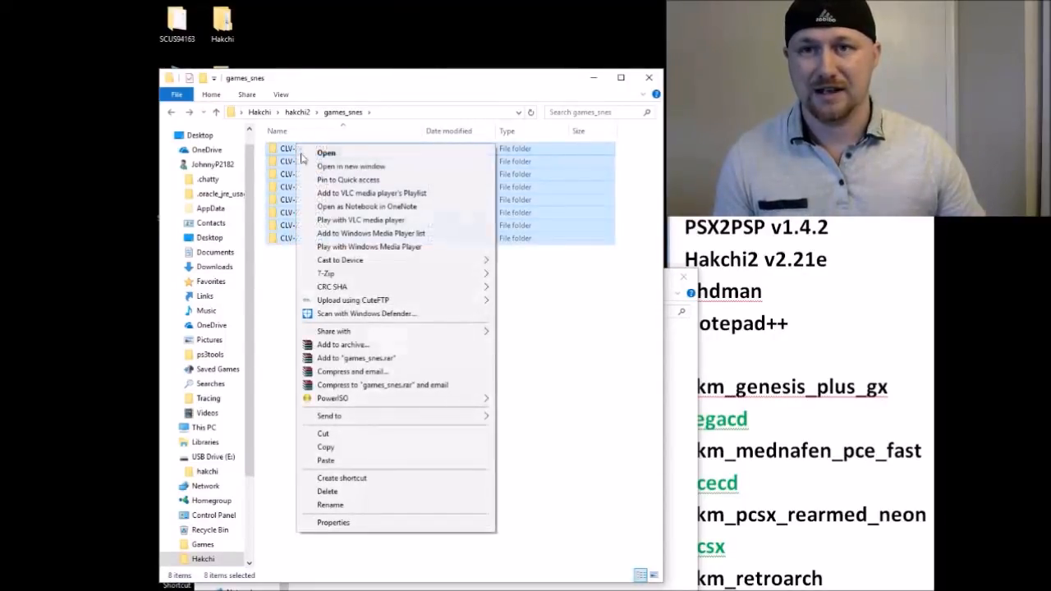
click(334, 522)
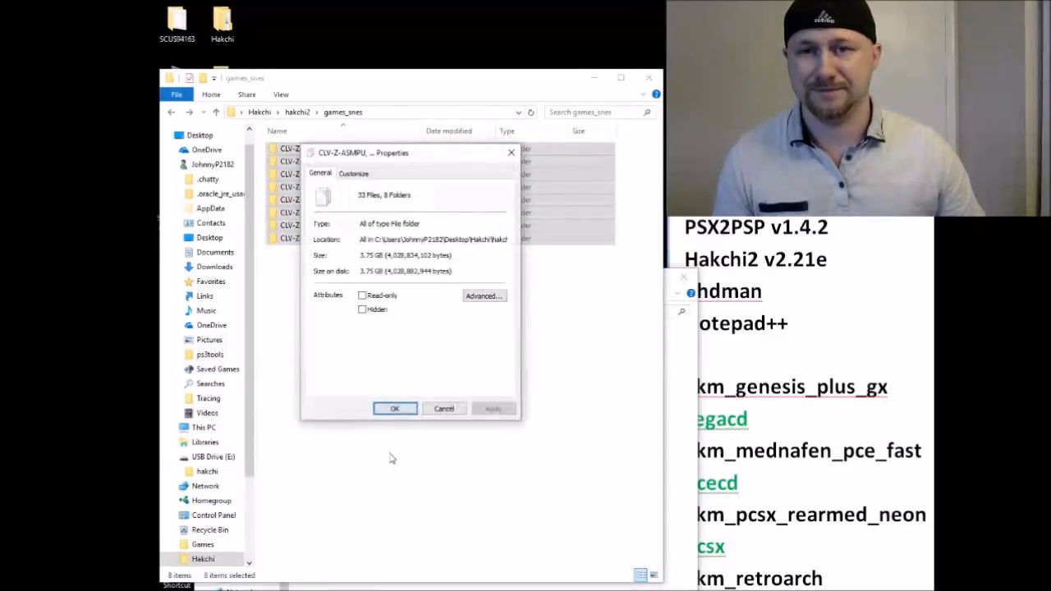
click(448, 408)
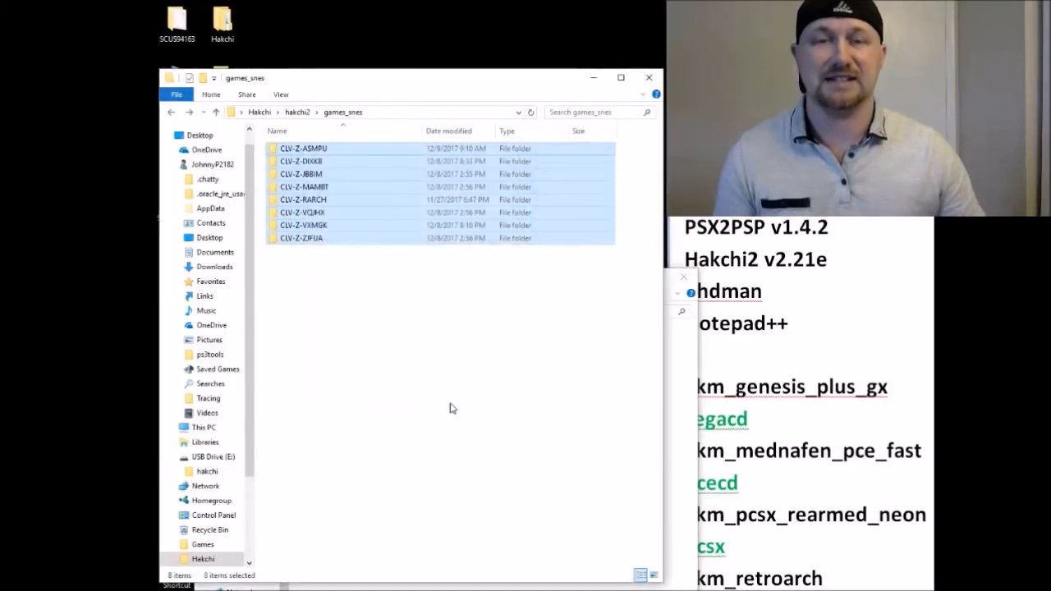
click(456, 378)
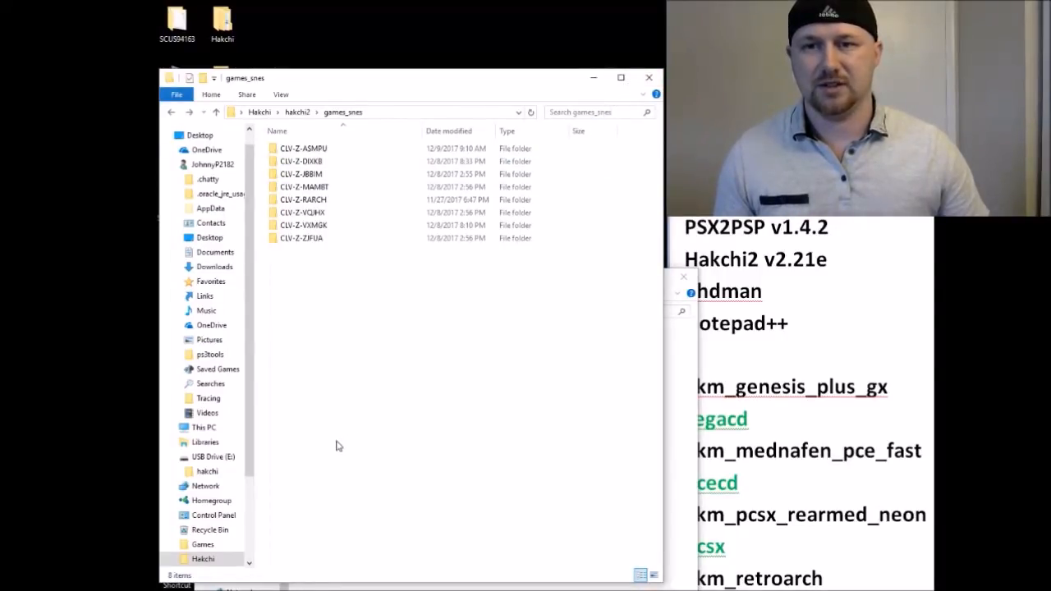
Step: Open hakchi, games on USB Drive (E:) and look at the files inside the CLV-S-00001 folder
click(219, 458)
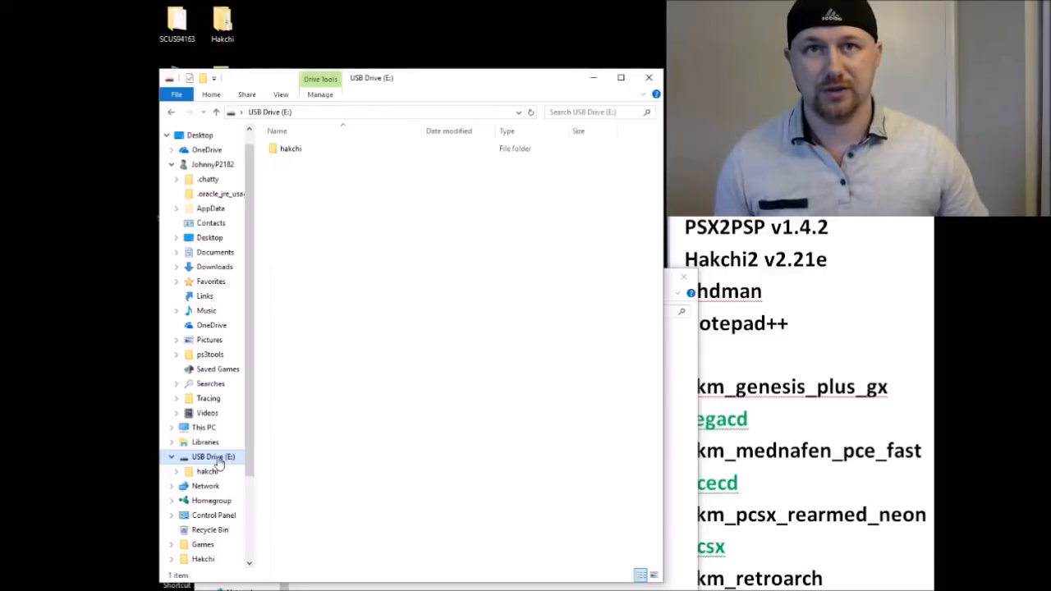
double_click(293, 149)
double_click(292, 149)
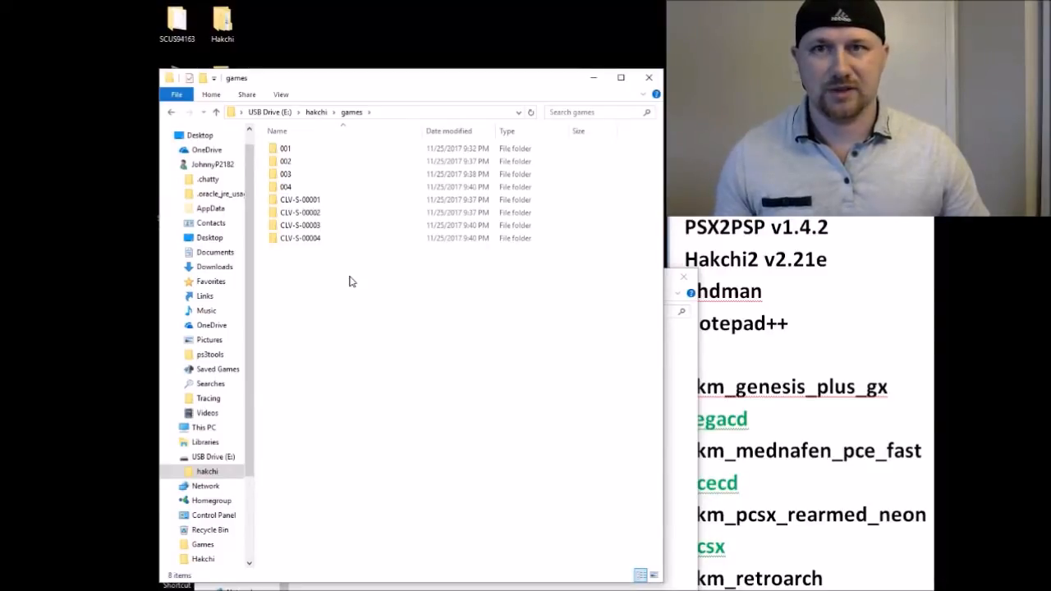
click(322, 201)
double_click(323, 200)
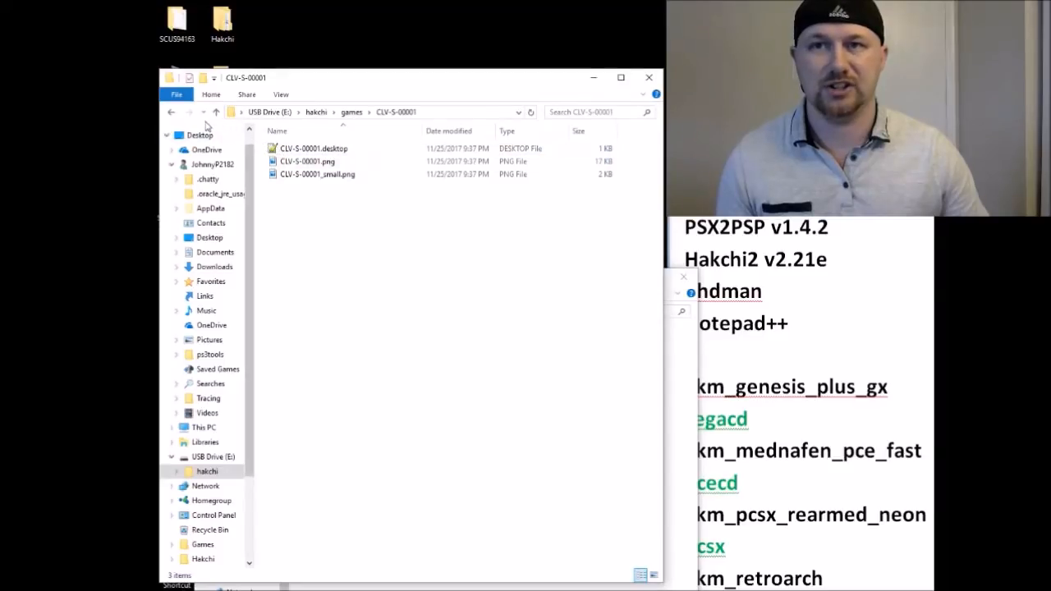
click(172, 115)
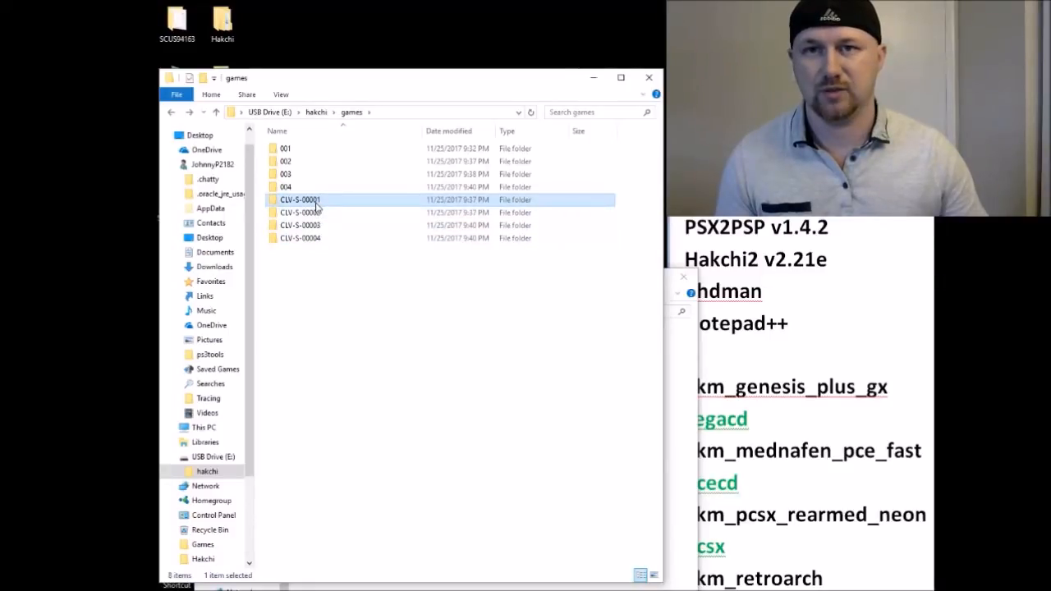
Step: View the CLV-S-00001.png image in the CLV-S-00001 folder, and examine the game folders stored in 001
double_click(317, 205)
click(327, 163)
double_click(327, 166)
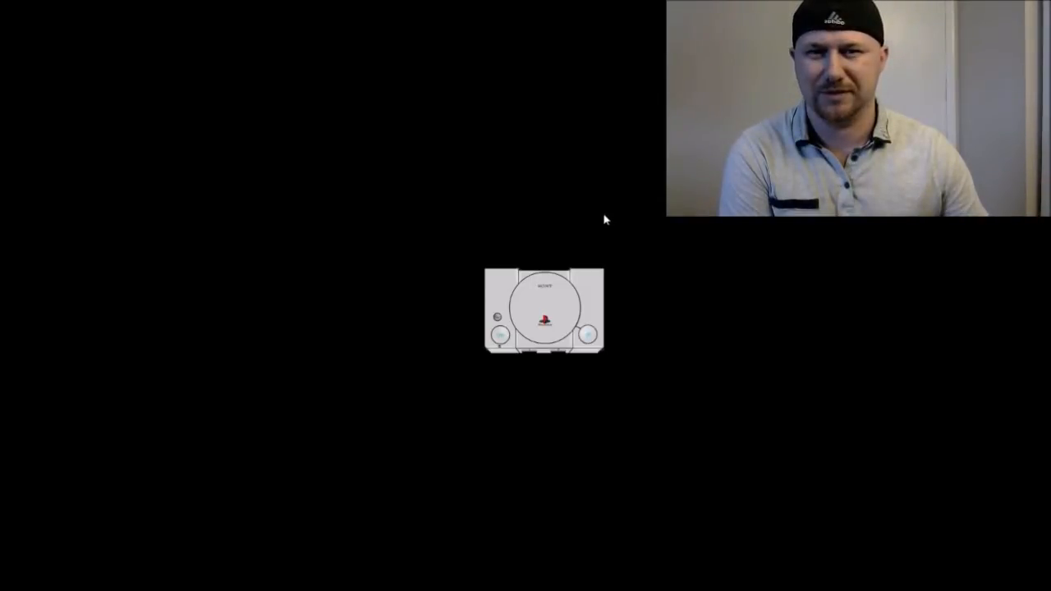
key(Escape)
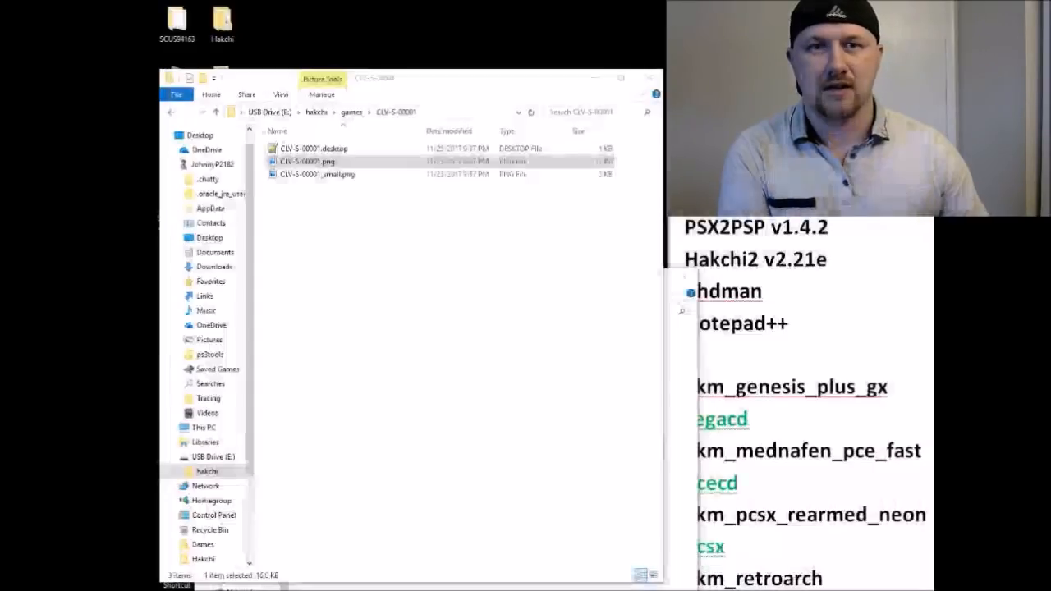
key(BackSpace)
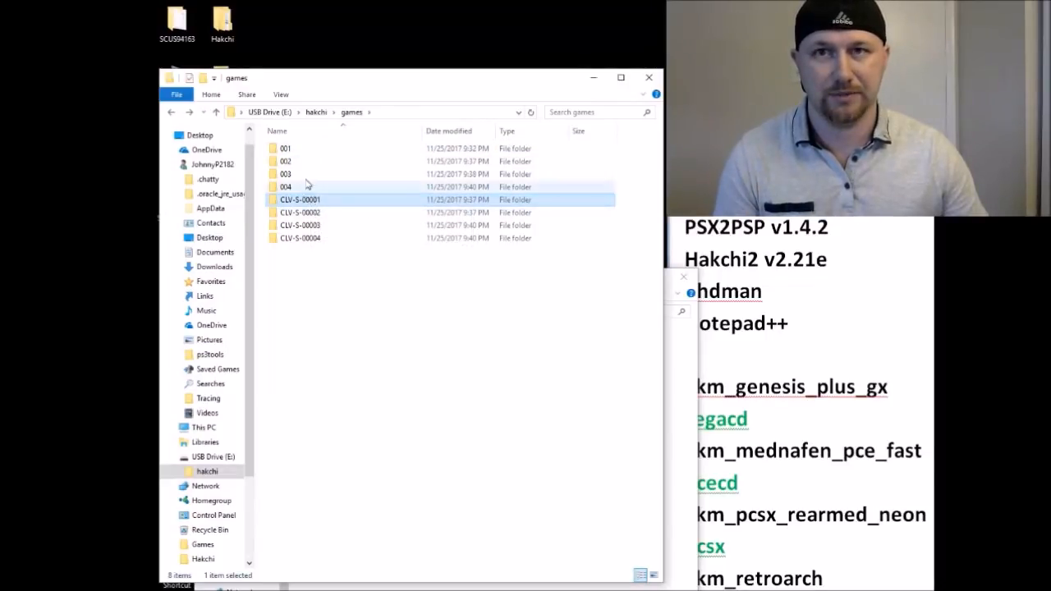
double_click(286, 150)
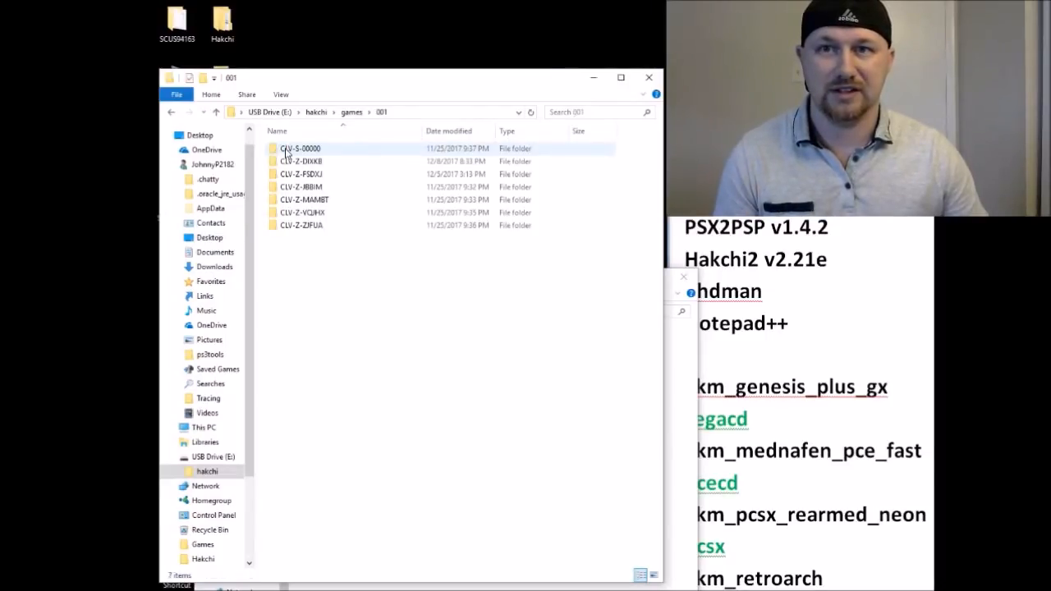
click(173, 116)
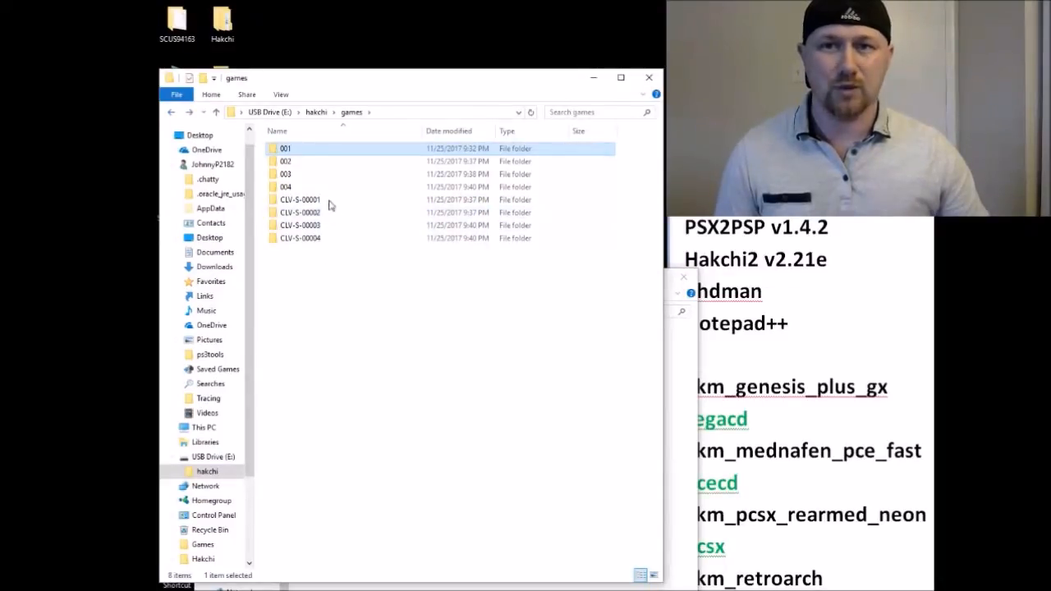
Step: View the CLV-S-00003.png image in the CLV-S-00003 folder and return to the USB drive's games folder
drag(417, 87, 392, 112)
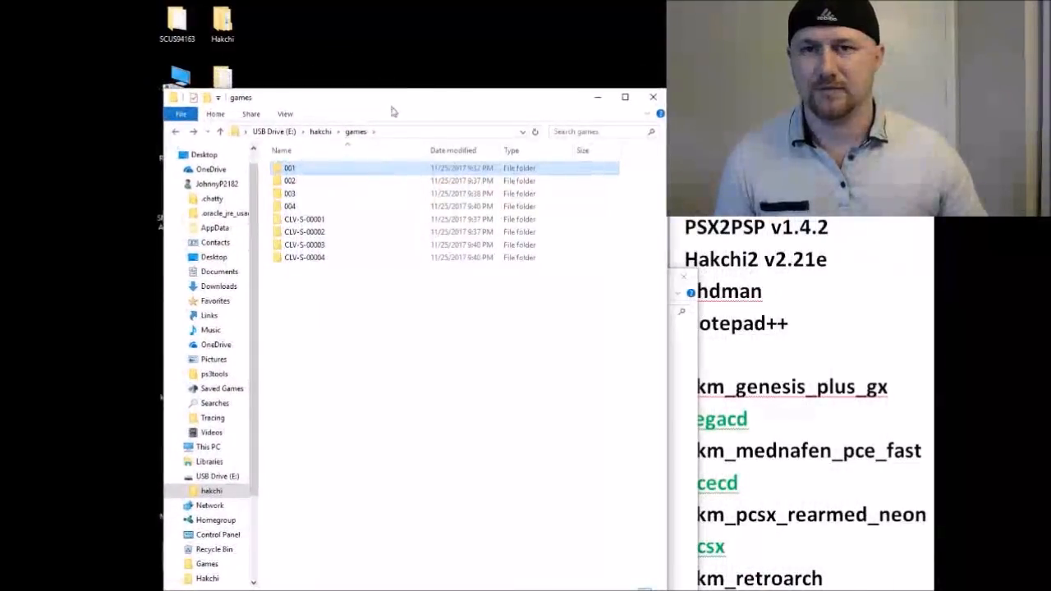
double_click(325, 250)
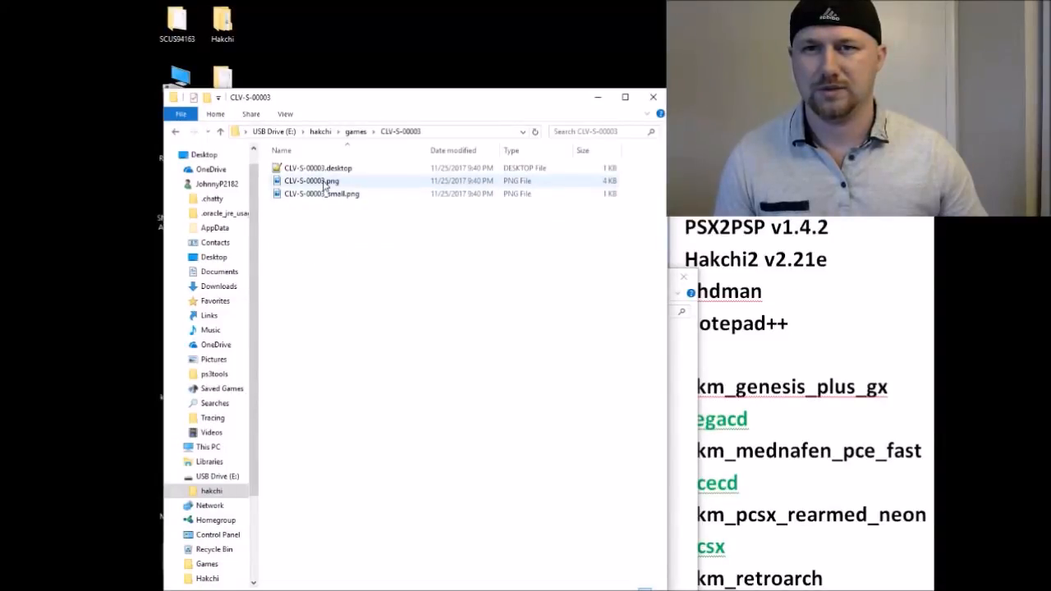
click(324, 182)
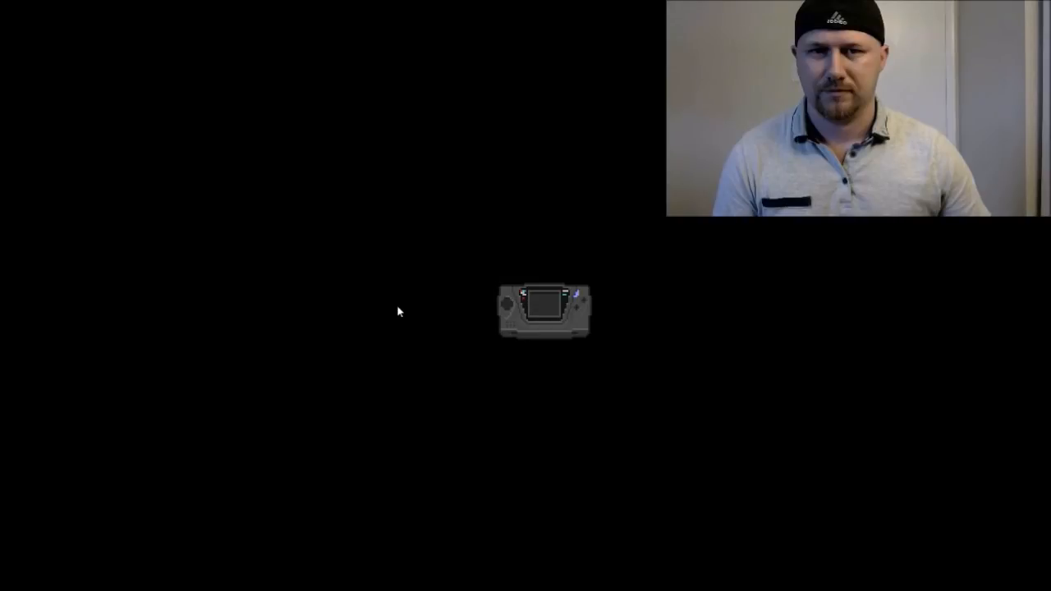
click(921, 8)
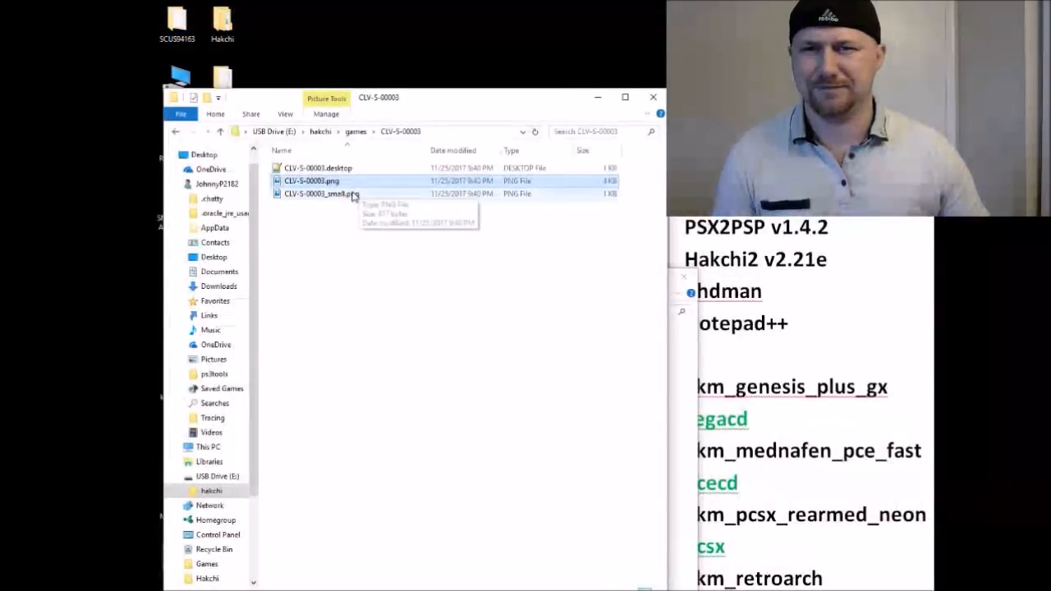
click(175, 132)
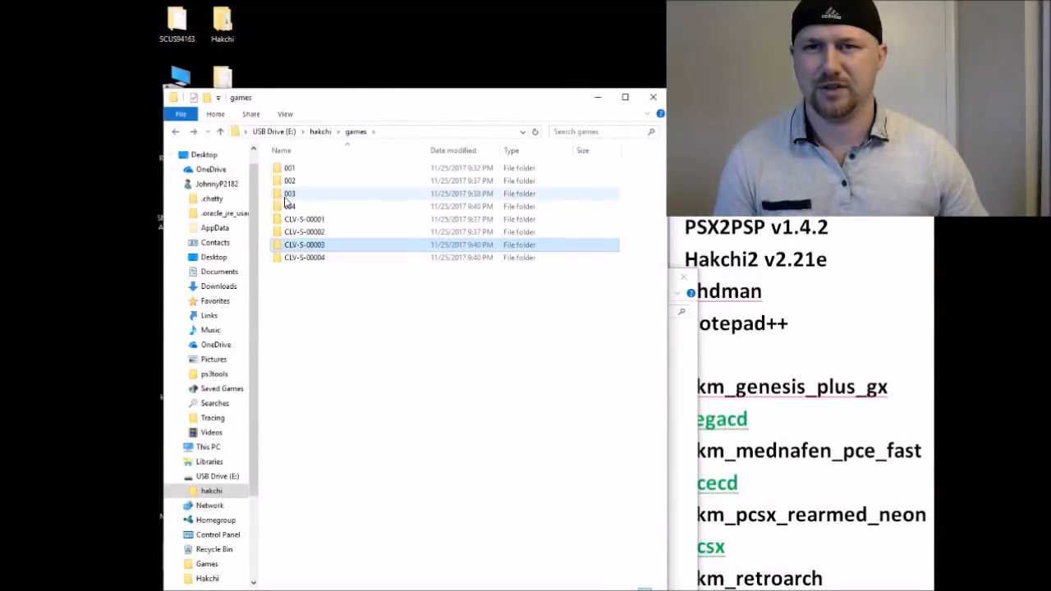
Step: Open folder 003 in the USB drive's games folder and the CLV-Z-ASMPU folder in hakchi2's games_snes
double_click(287, 196)
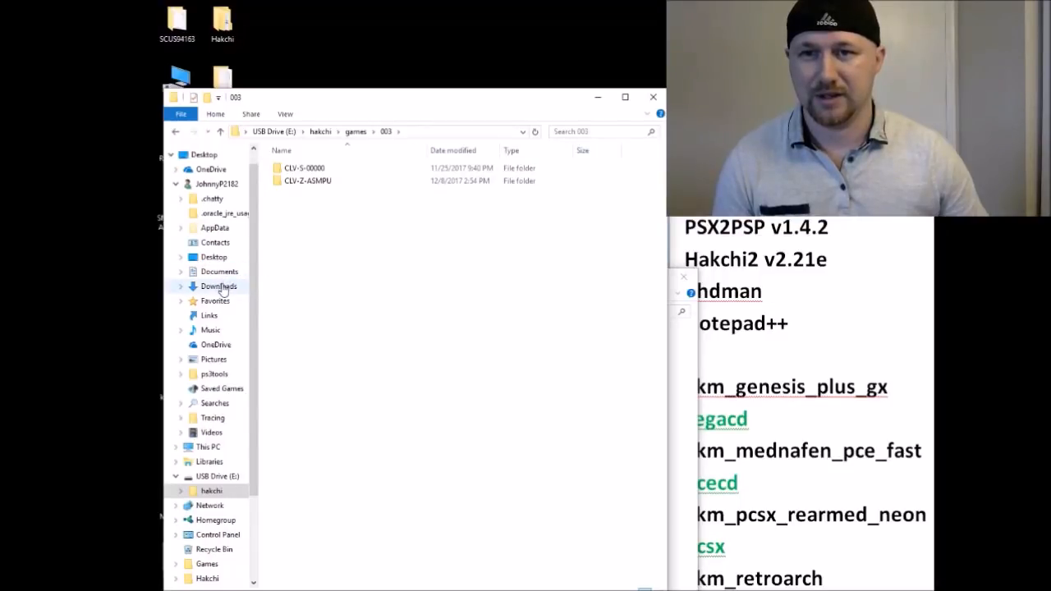
click(222, 25)
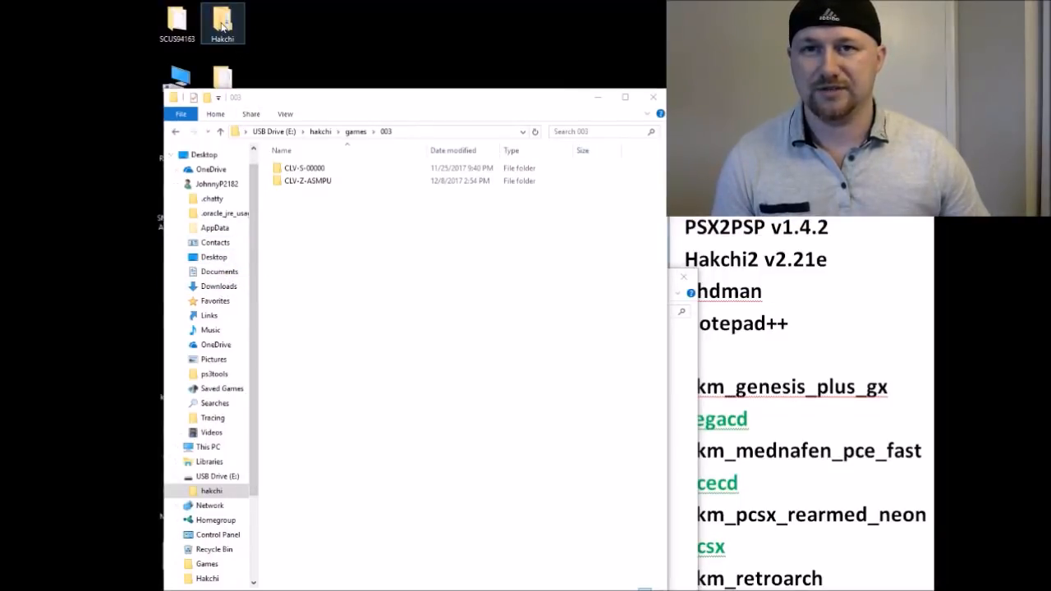
double_click(222, 25)
double_click(307, 81)
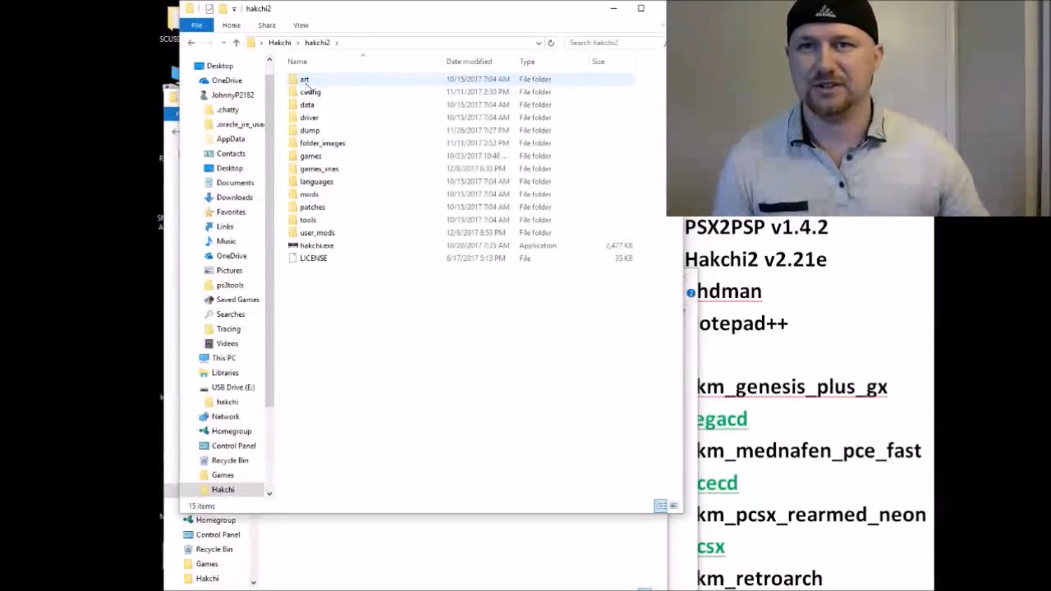
double_click(322, 169)
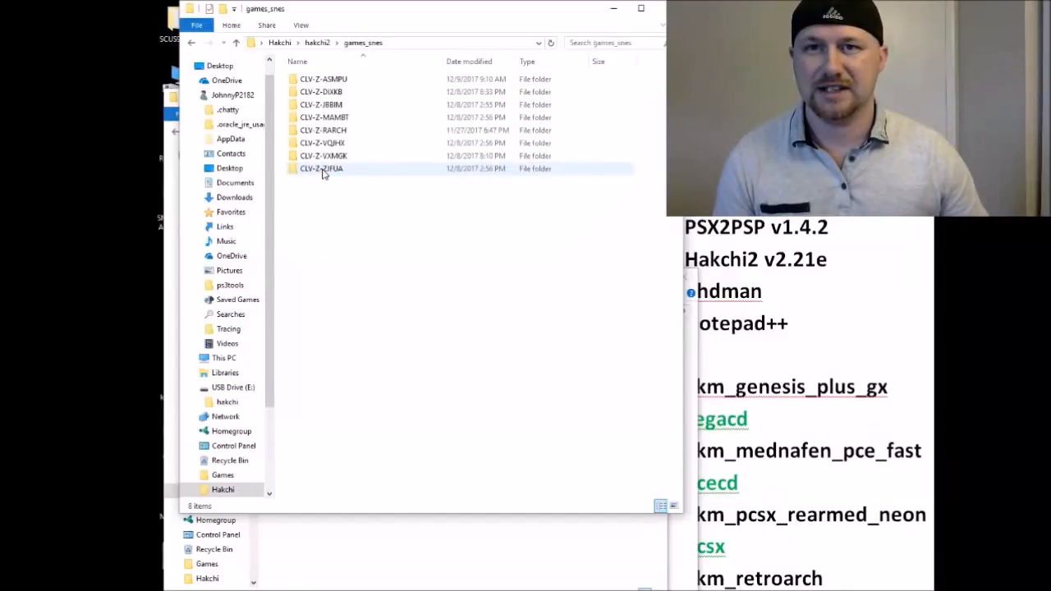
click(337, 82)
double_click(337, 83)
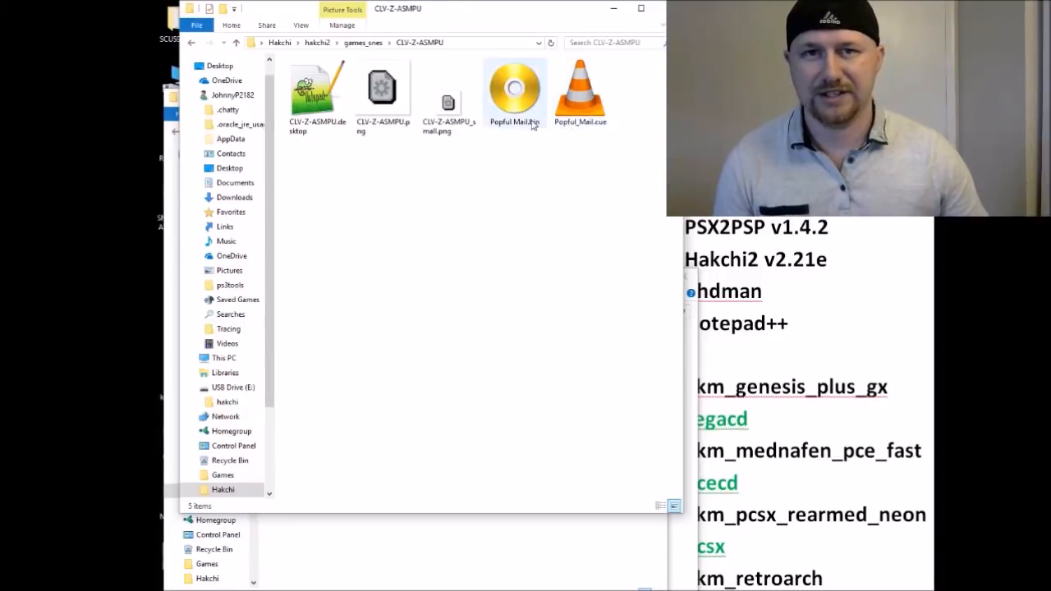
Step: Review Popful_Mail.cue and CLV-Z-ASMPU.desktop in Notepad++, and go back to the games_snes folder
right_click(583, 99)
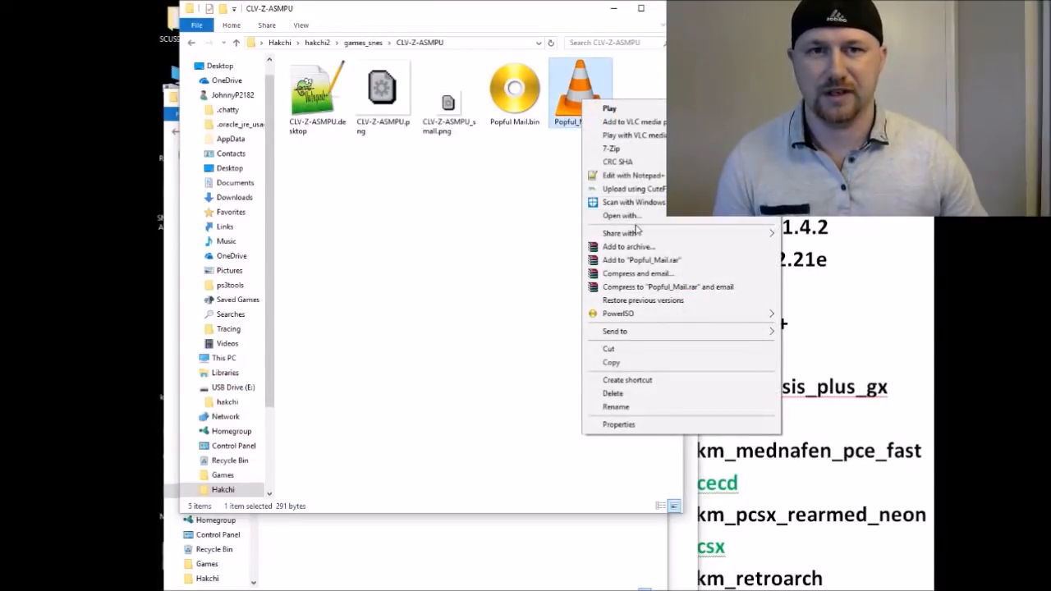
click(638, 176)
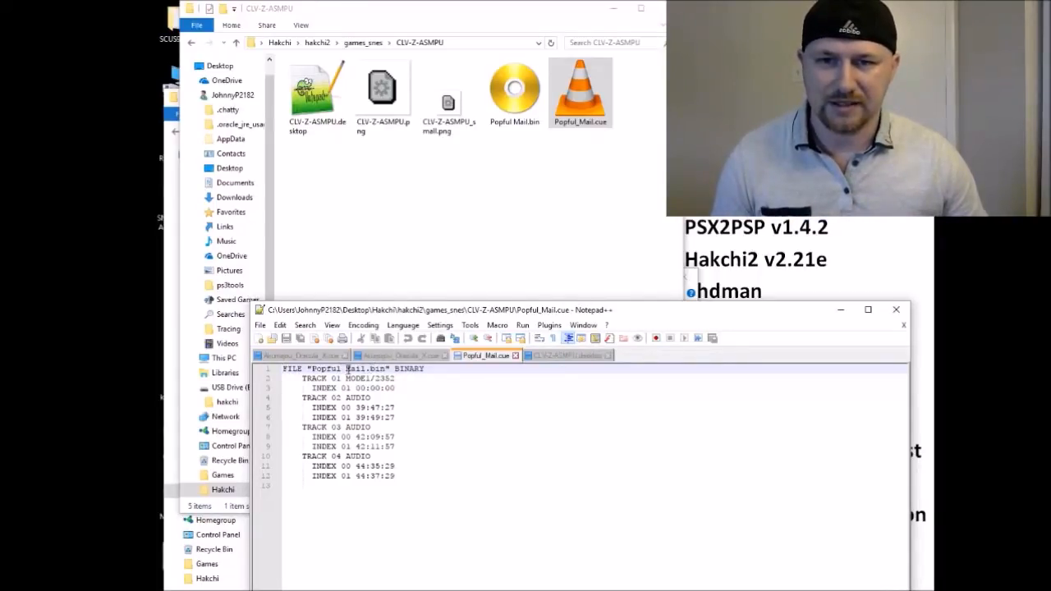
click(896, 309)
double_click(318, 94)
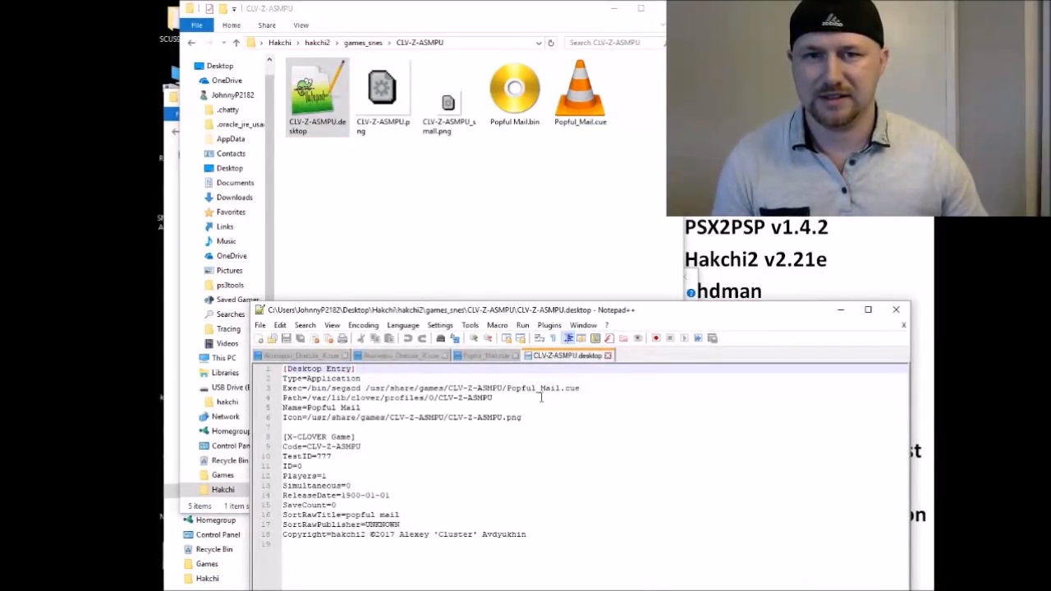
click(896, 309)
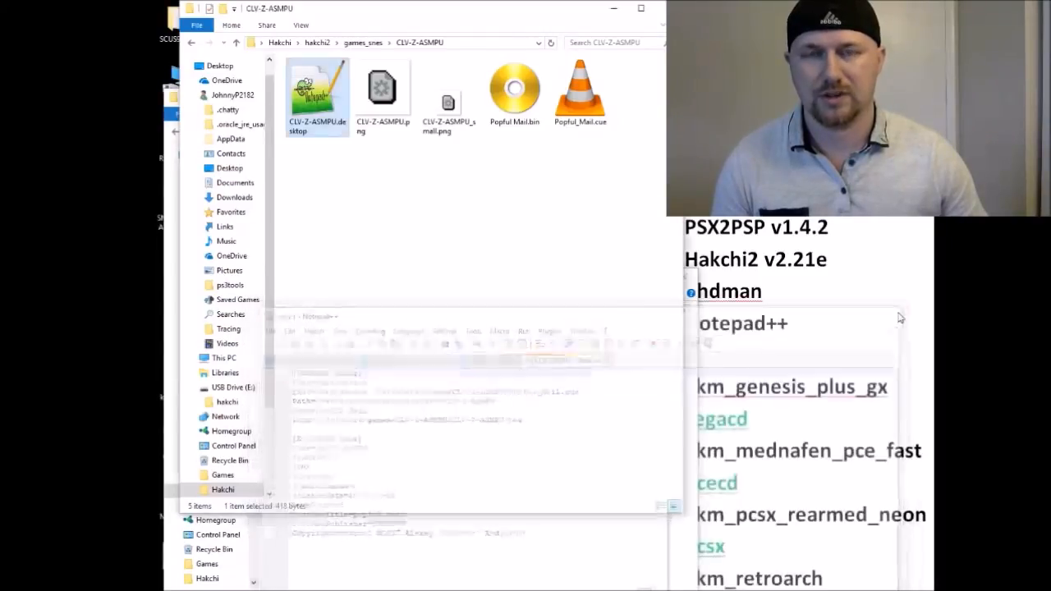
click(191, 42)
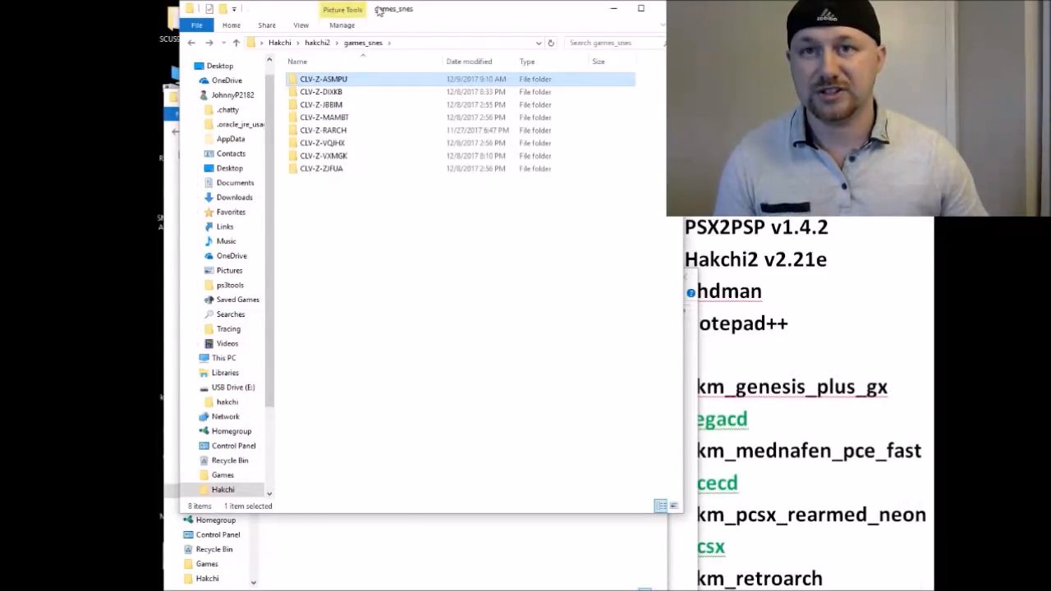
Step: Compare the CLV-Z-ASMPU folder in games_snes with the one in the USB drive's 003 folder, and close the games_snes window
drag(372, 14, 657, 158)
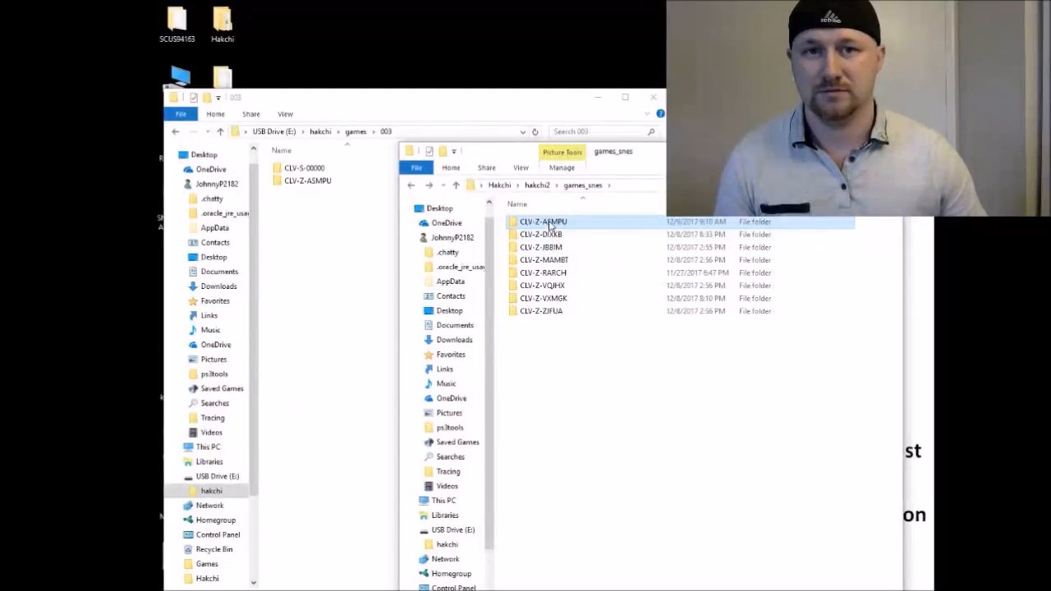
right_click(548, 223)
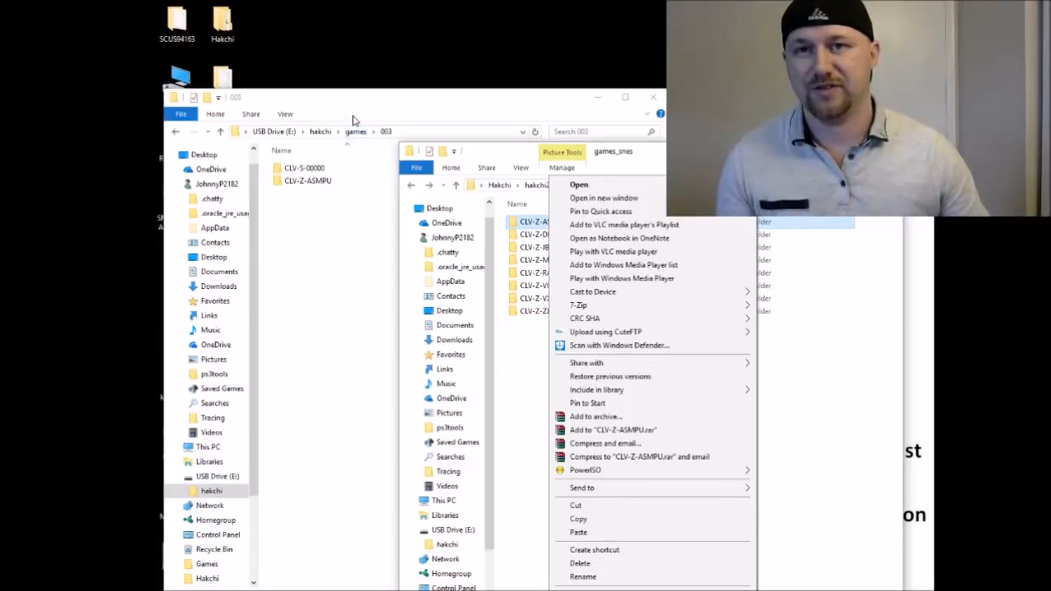
click(687, 158)
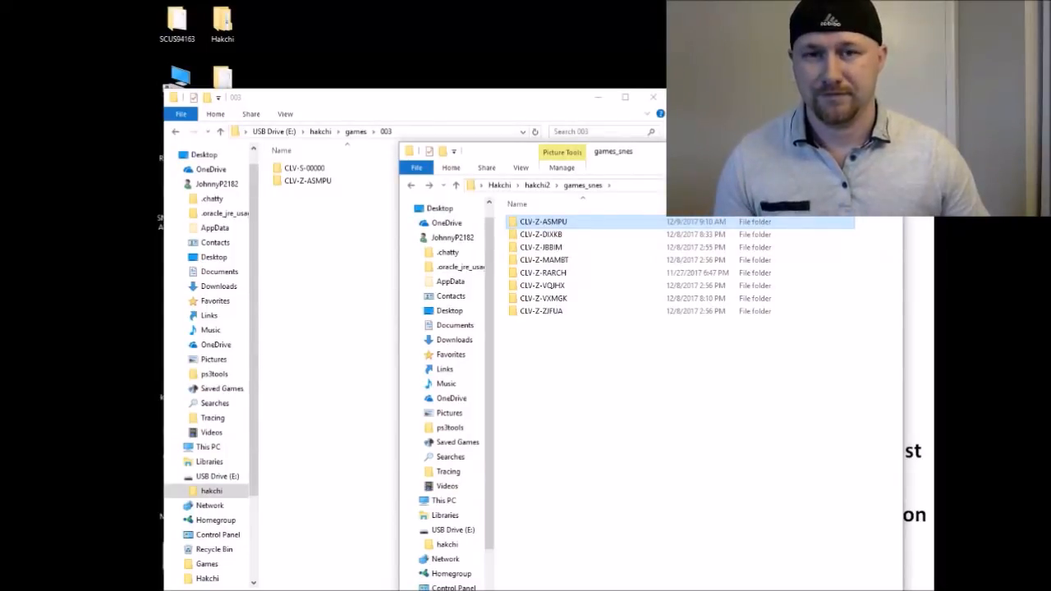
click(889, 152)
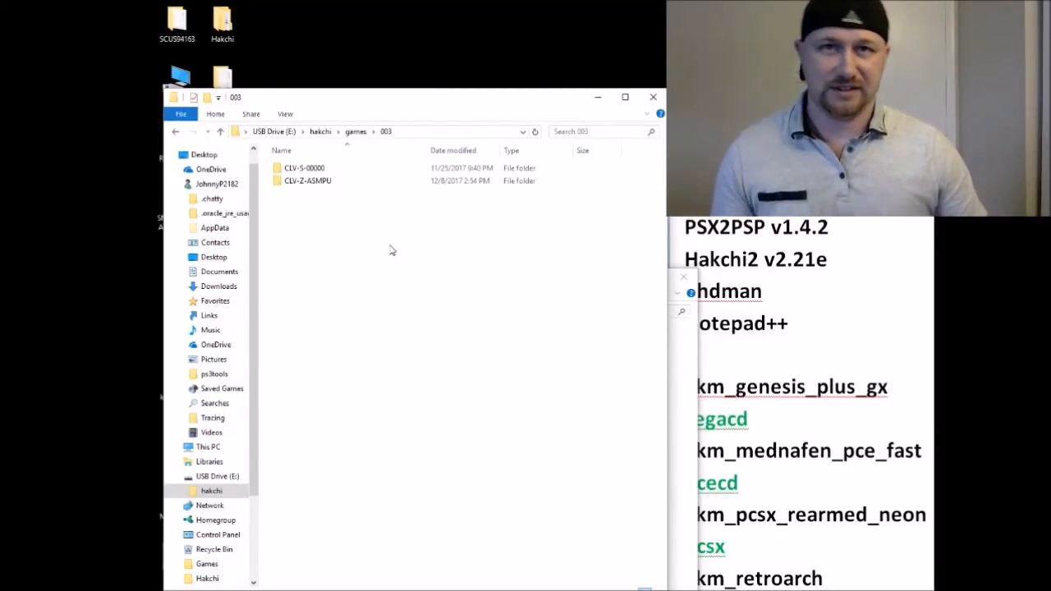
Step: Look inside CLV-Z-ASMPU in folder 003 and CLV-Z-DIXKB in folder 001 on the USB drive, and close that window
double_click(332, 183)
click(176, 133)
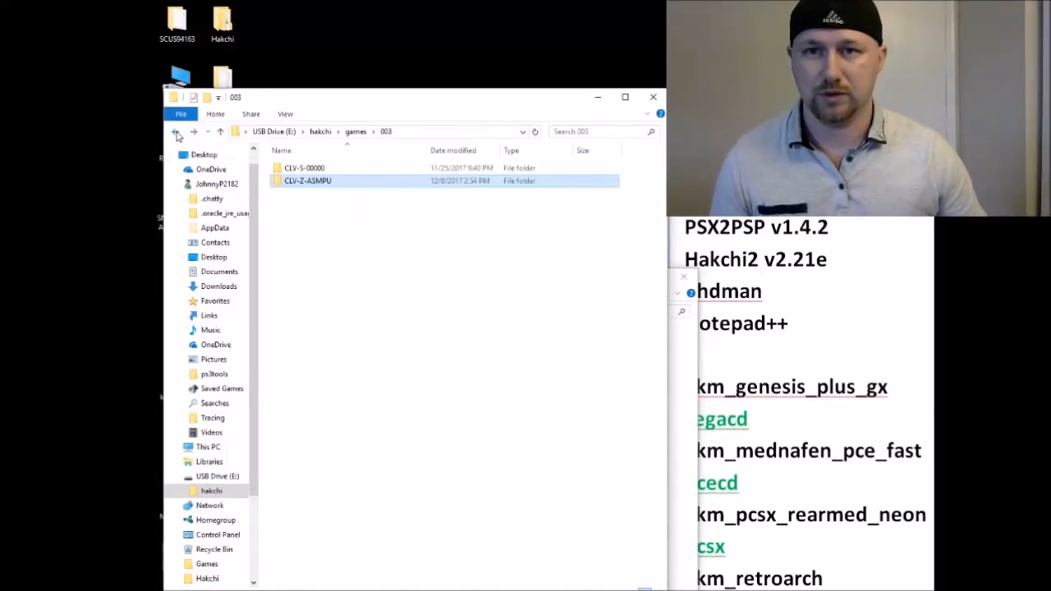
click(176, 133)
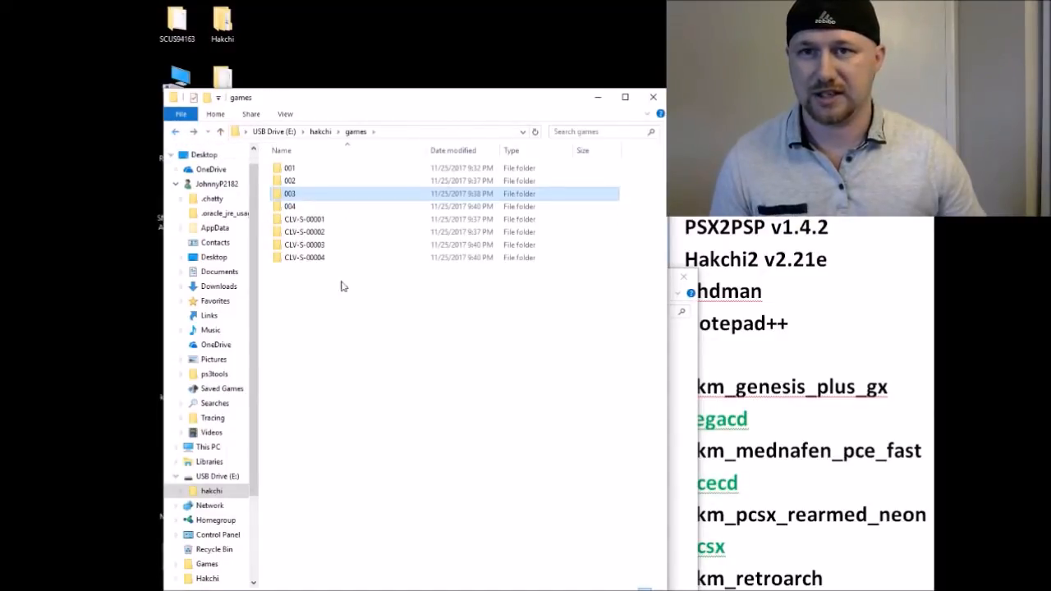
double_click(312, 169)
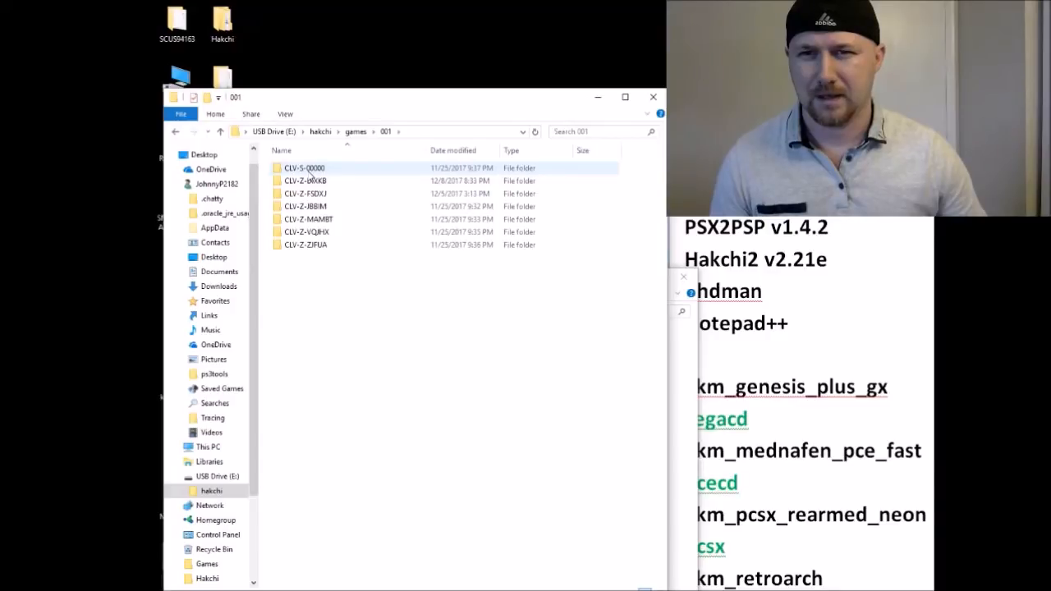
double_click(325, 182)
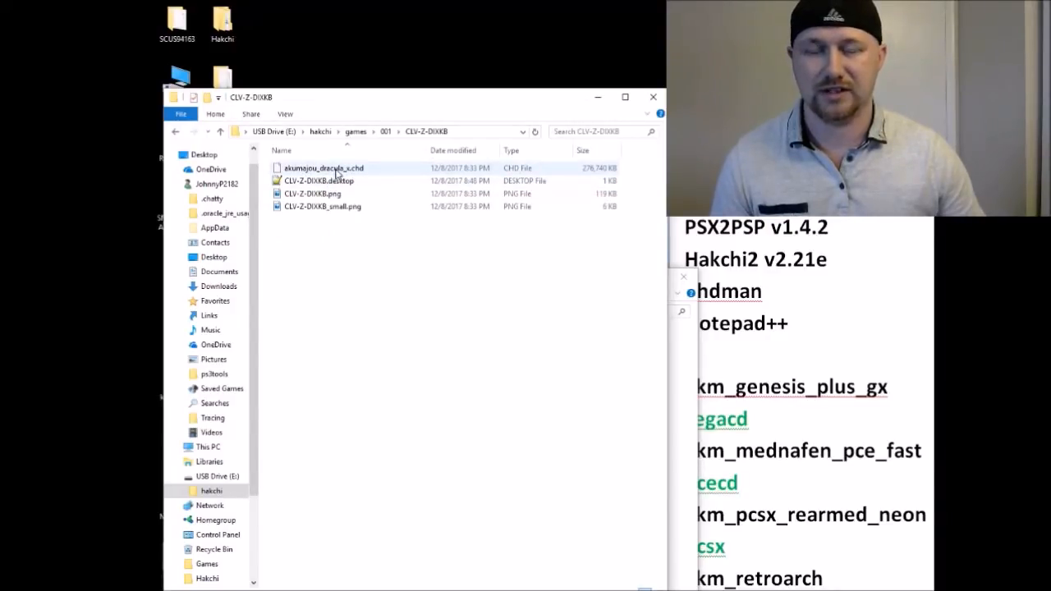
click(177, 132)
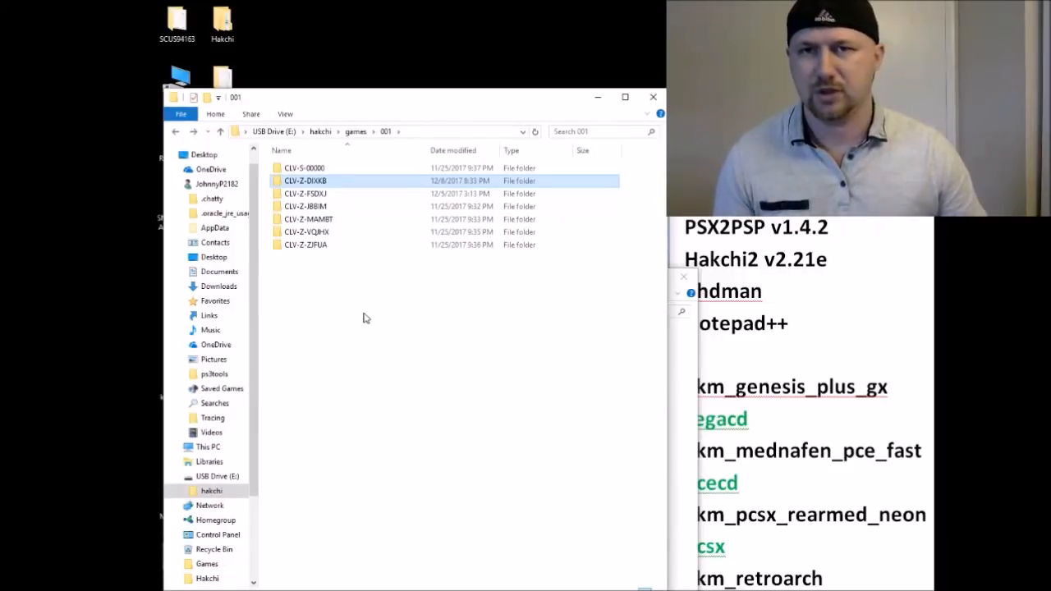
click(653, 97)
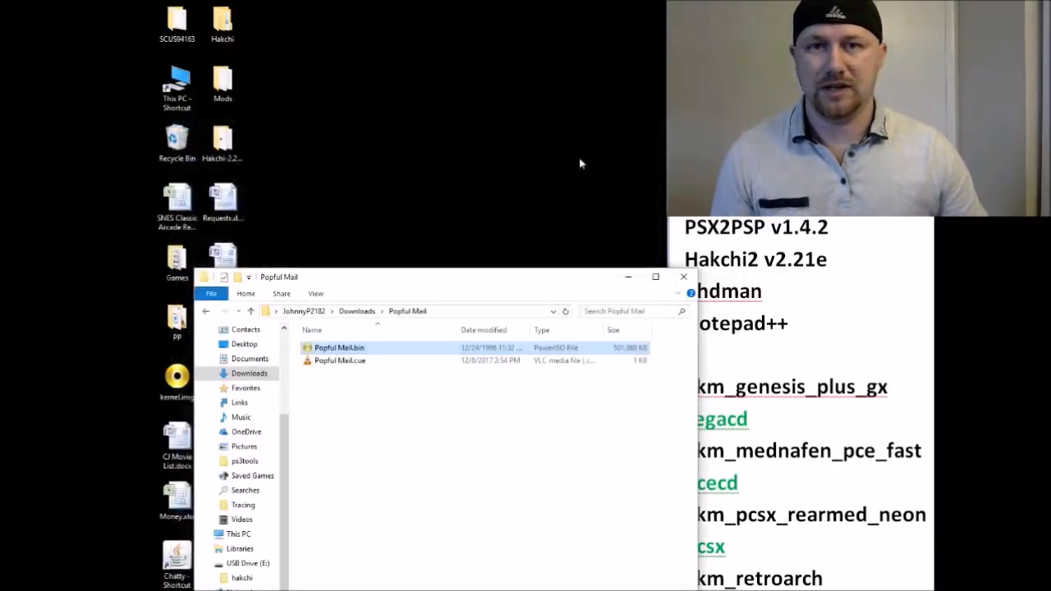
Step: Close the Popful Mail folder window and bring up hakchi2 beside the desktop icons
drag(552, 279, 518, 99)
click(651, 97)
click(535, 588)
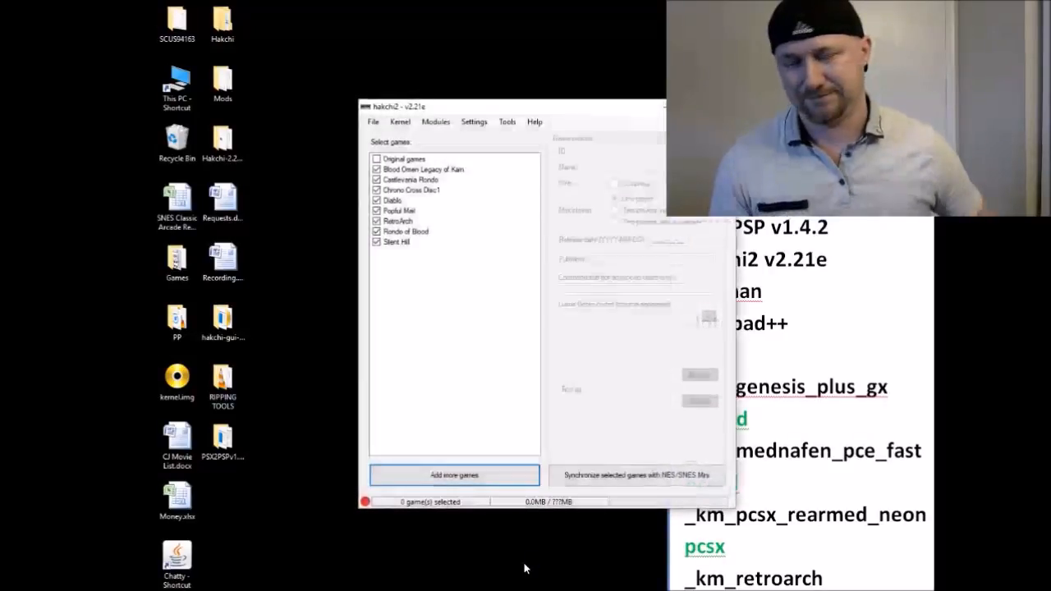
drag(582, 111, 419, 121)
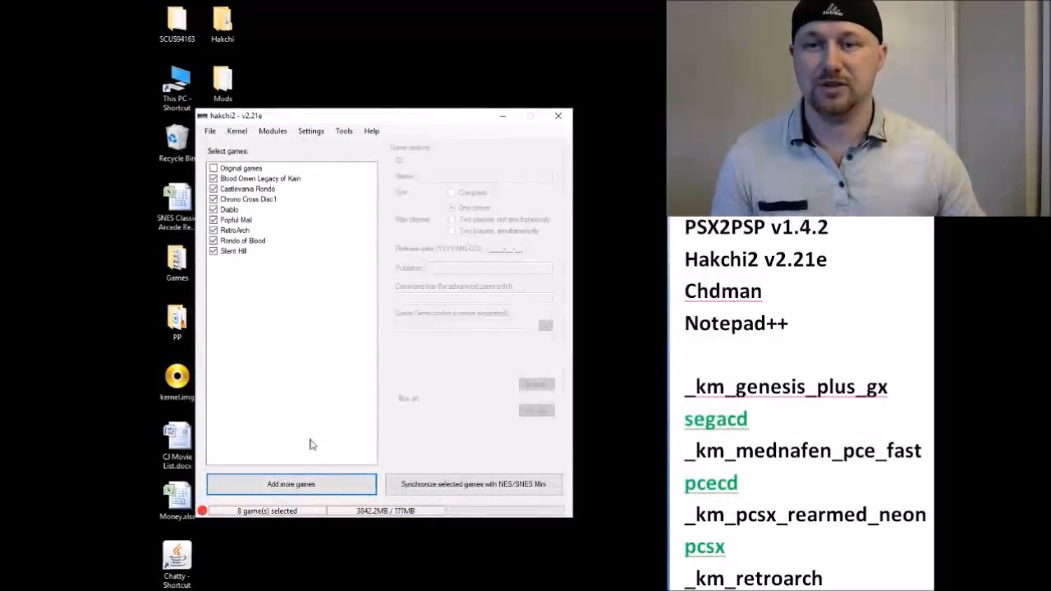
click(283, 484)
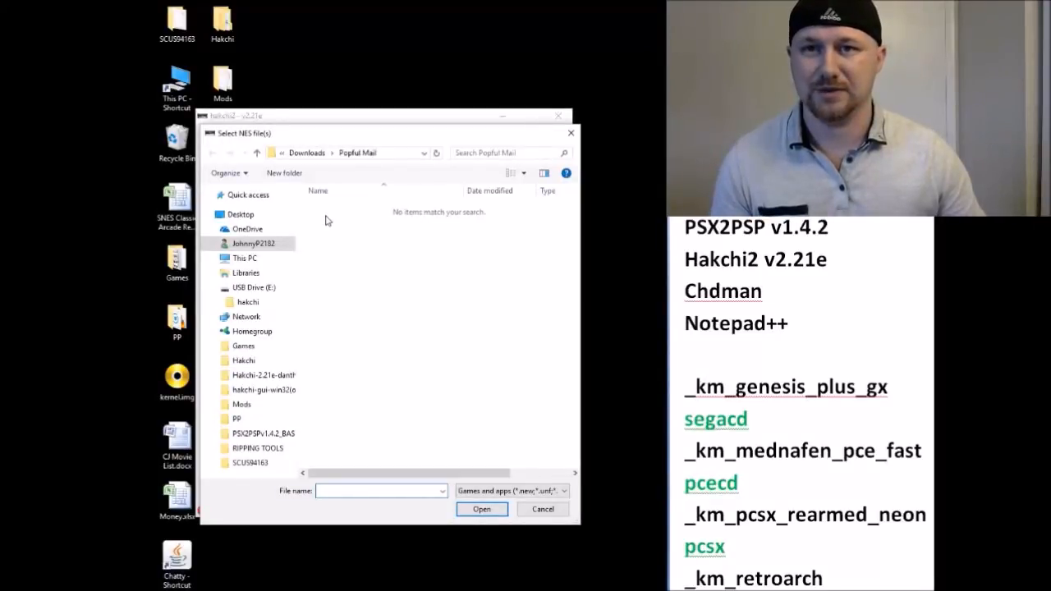
click(319, 154)
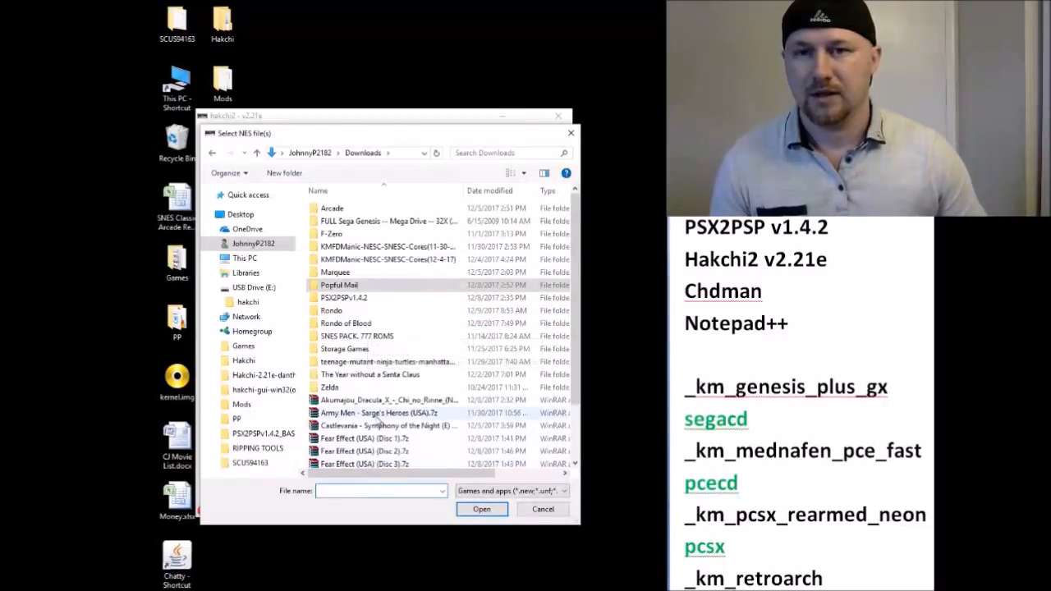
scroll(378, 421, down, 2)
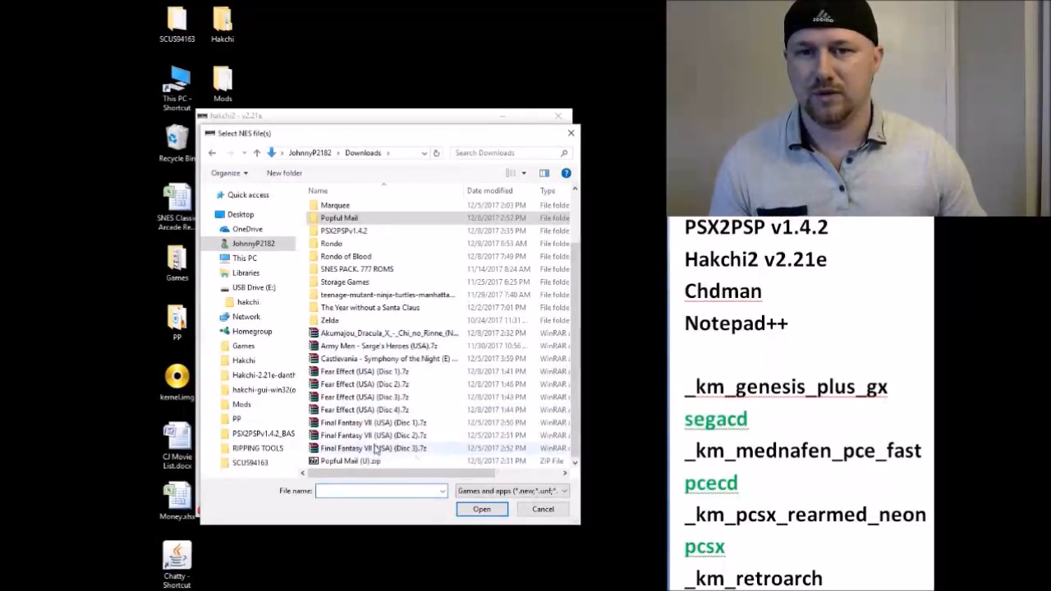
click(506, 497)
click(499, 511)
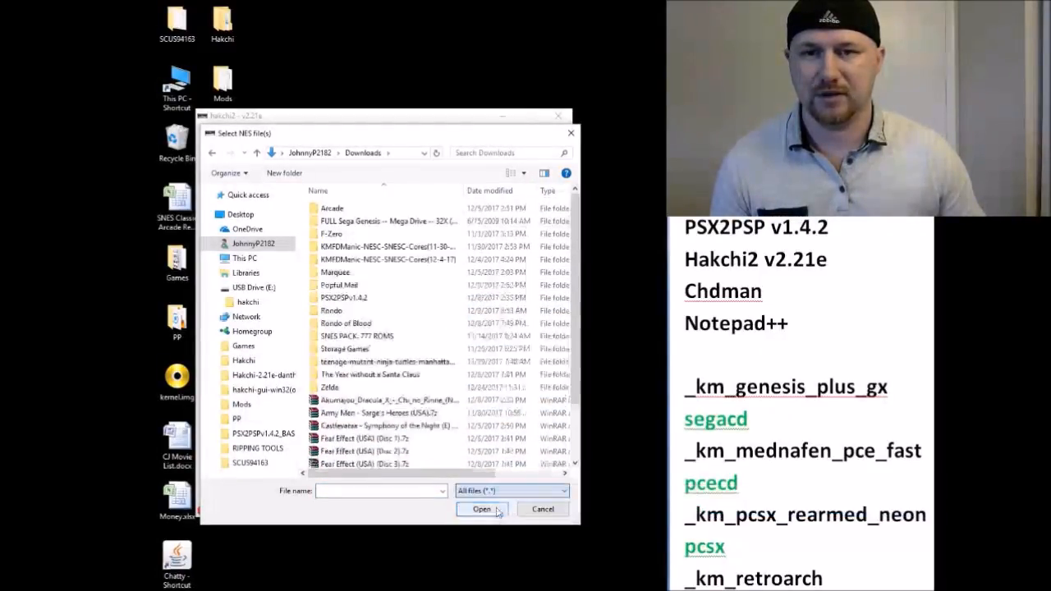
scroll(437, 440, down, 1)
scroll(437, 439, down, 3)
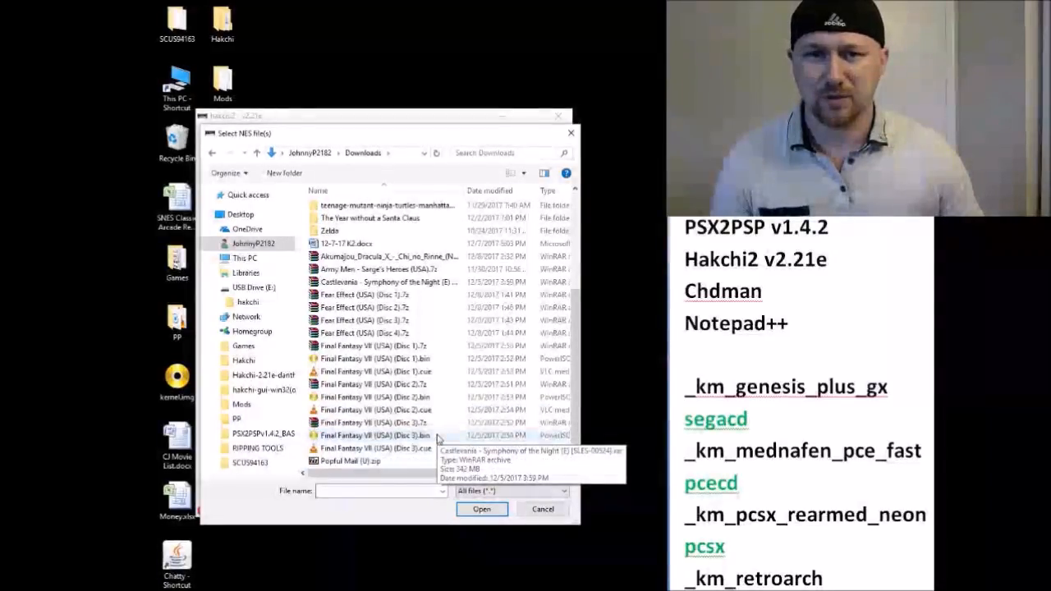
click(421, 360)
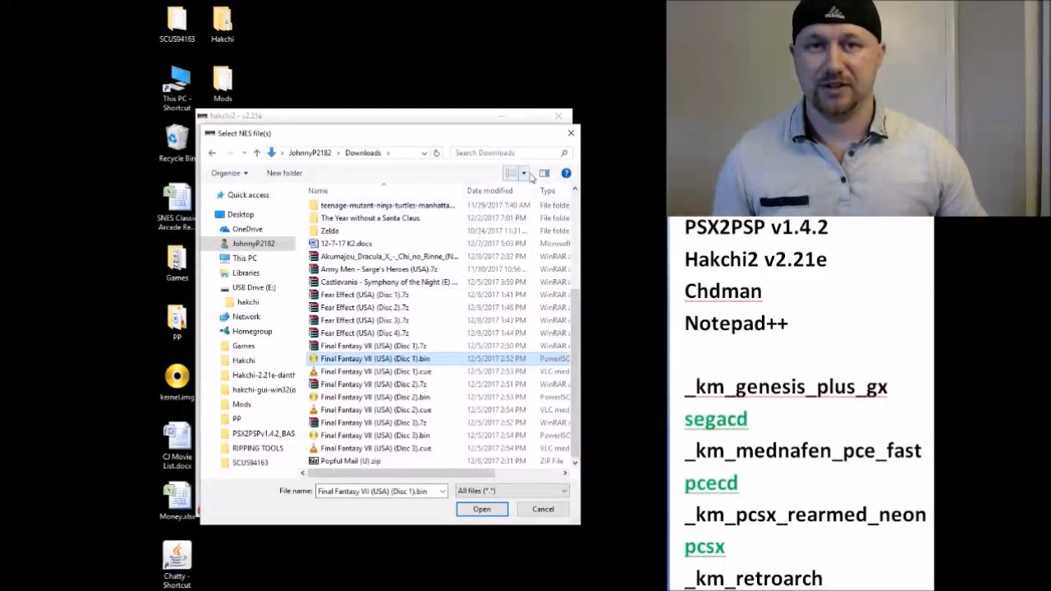
click(571, 134)
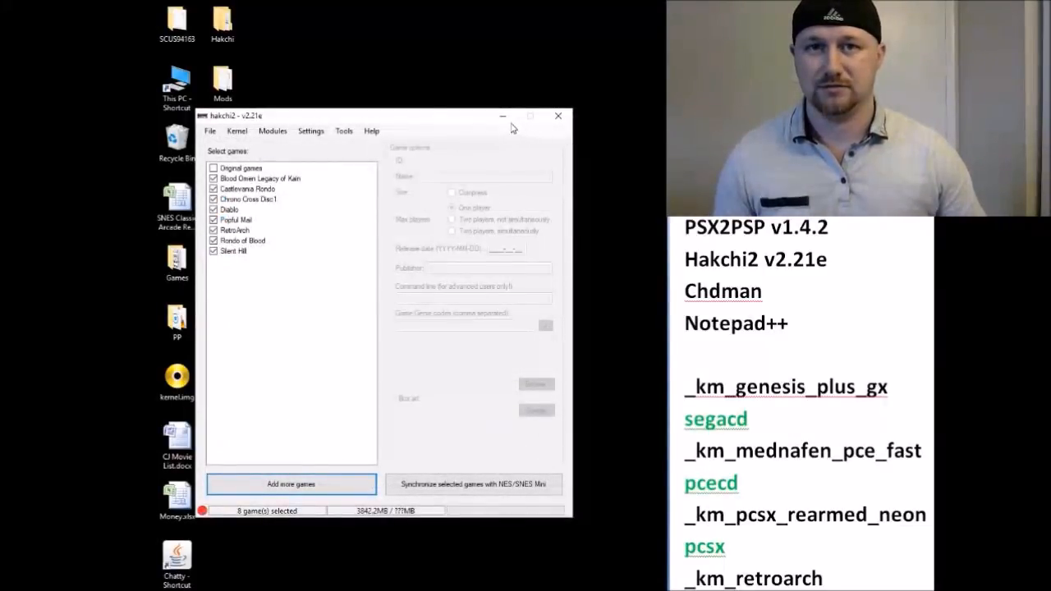
Step: Start adding games in hakchi2 with all file types shown, and find the Final Fantasy VII files in Downloads
drag(441, 123, 450, 119)
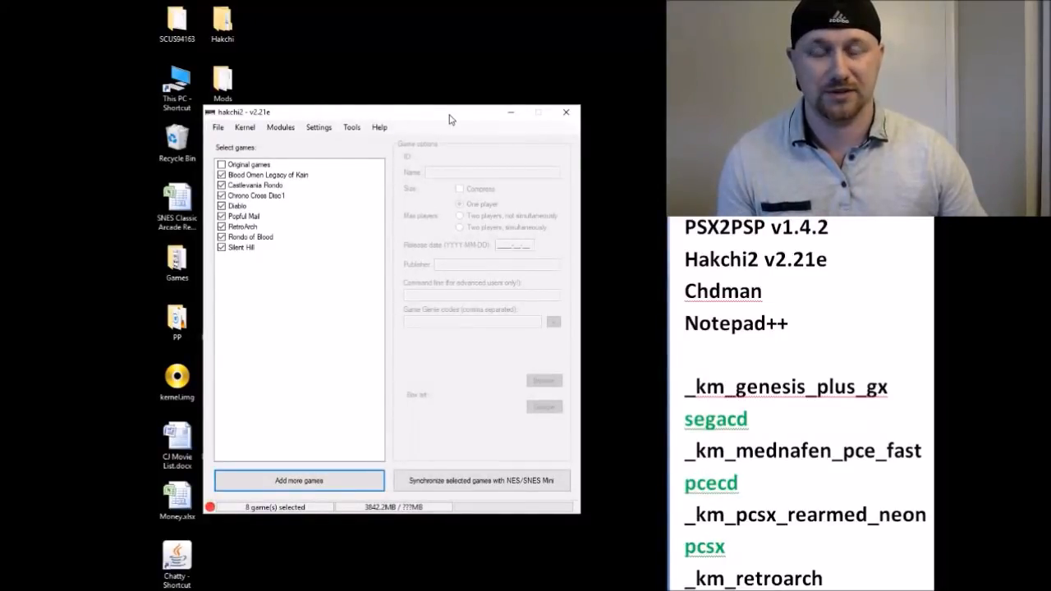
click(335, 480)
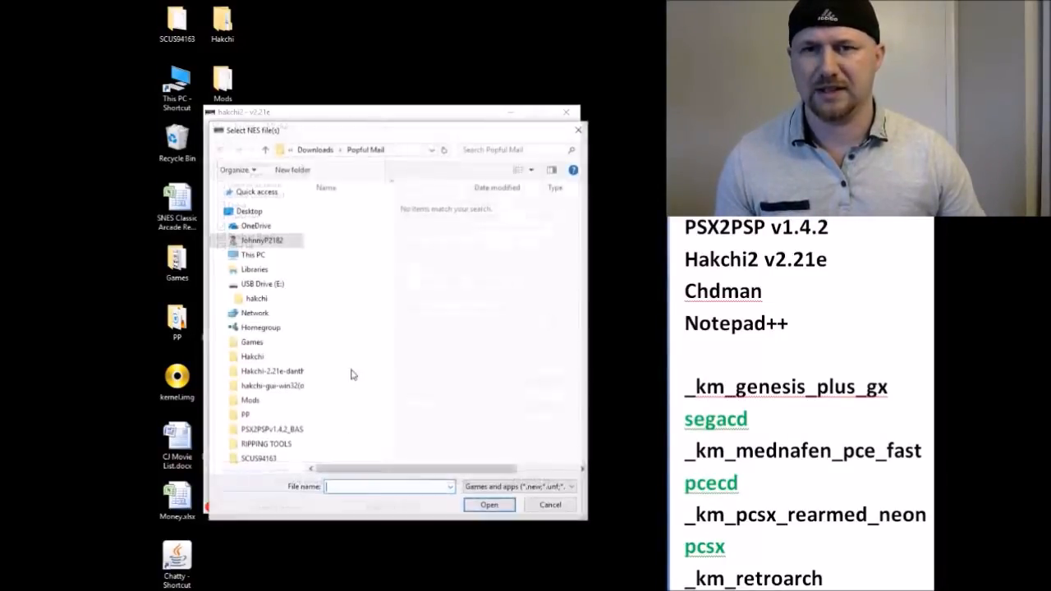
click(533, 490)
click(533, 507)
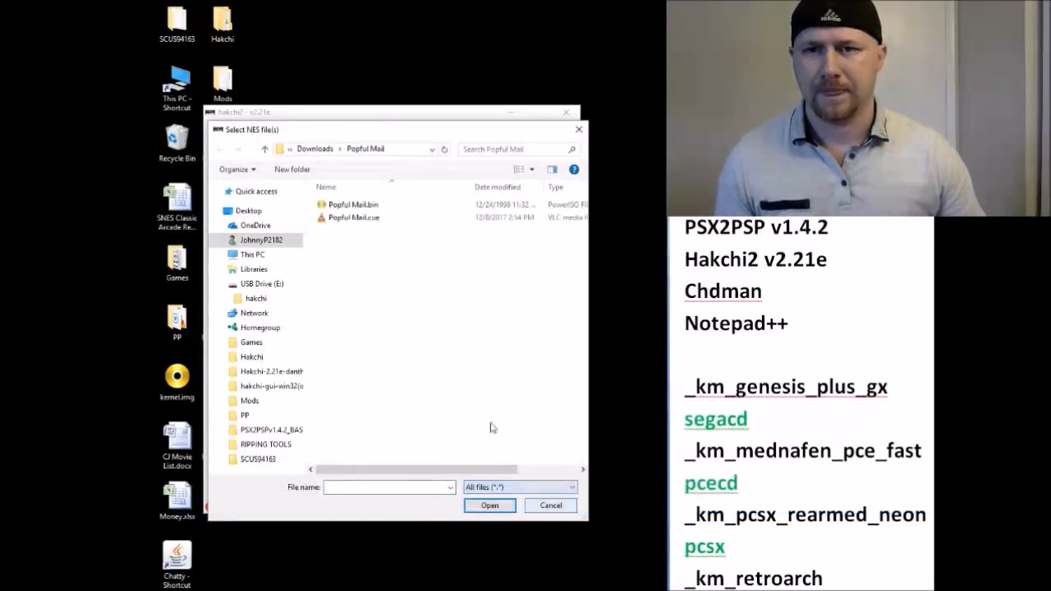
click(325, 154)
scroll(440, 407, down, 8)
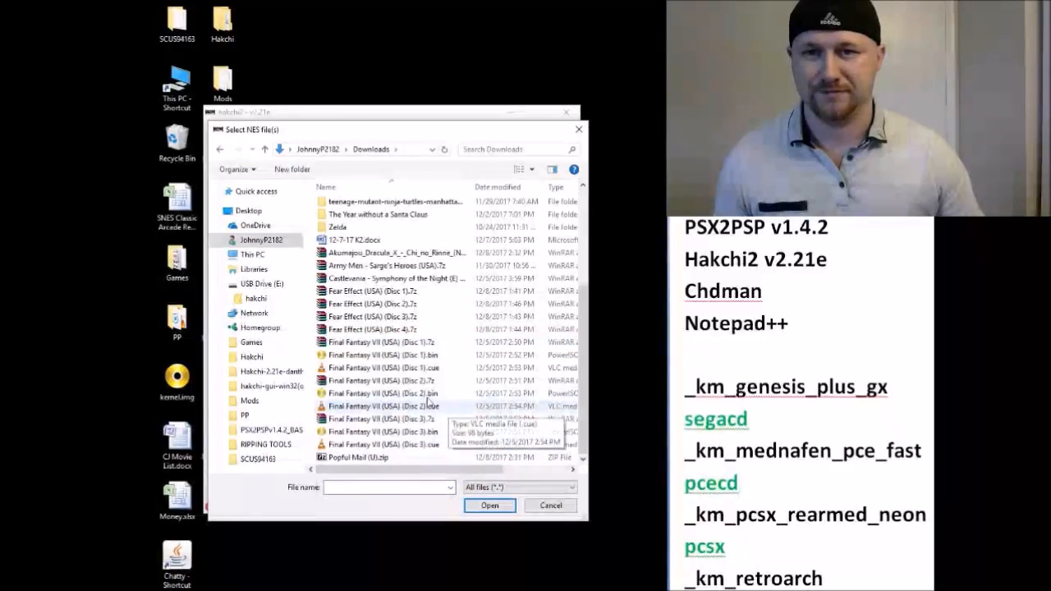
Step: Check the combined size of the three Final Fantasy VII disc .bin files in their properties, and close the file selection without adding them
click(387, 359)
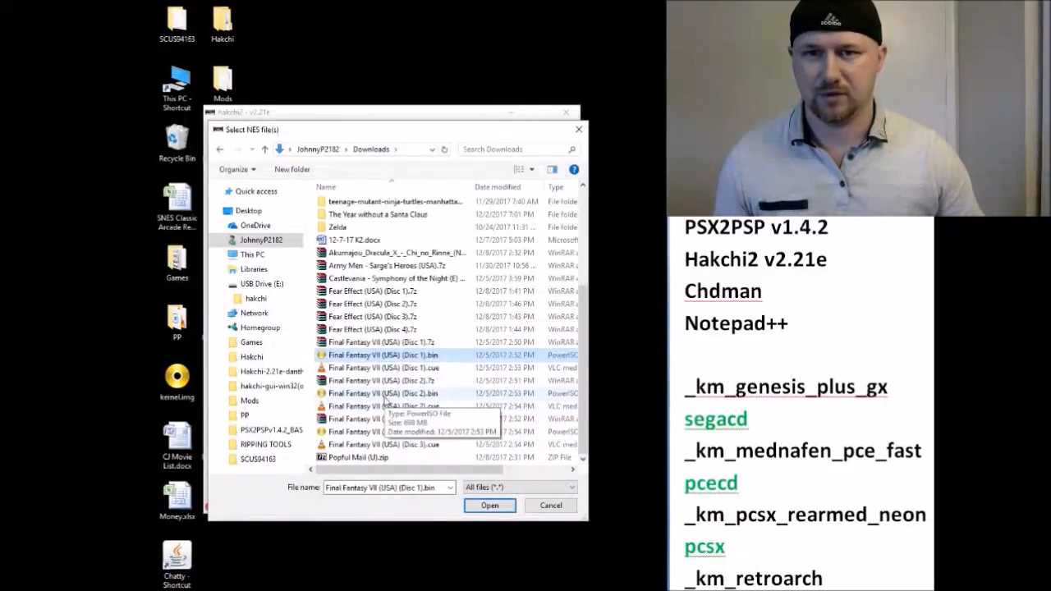
ctrl+click(386, 394)
ctrl+click(367, 433)
right_click(367, 435)
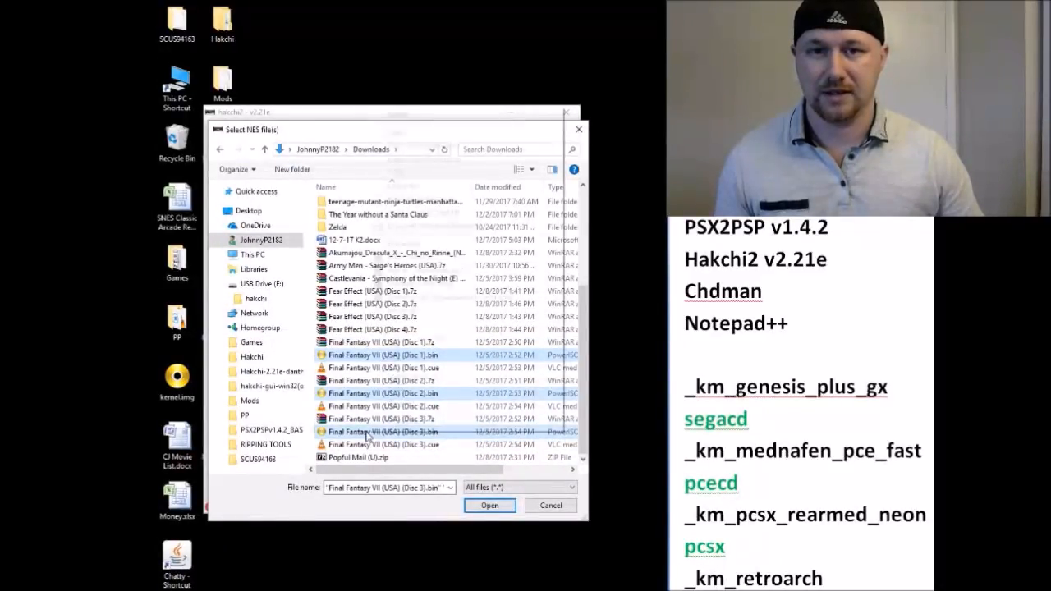
click(393, 425)
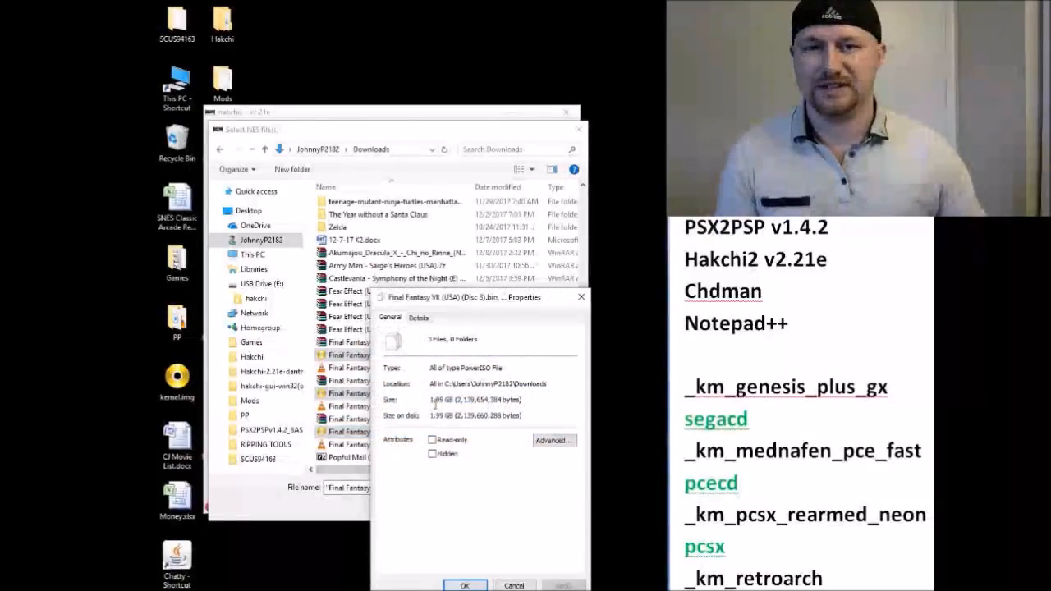
click(582, 297)
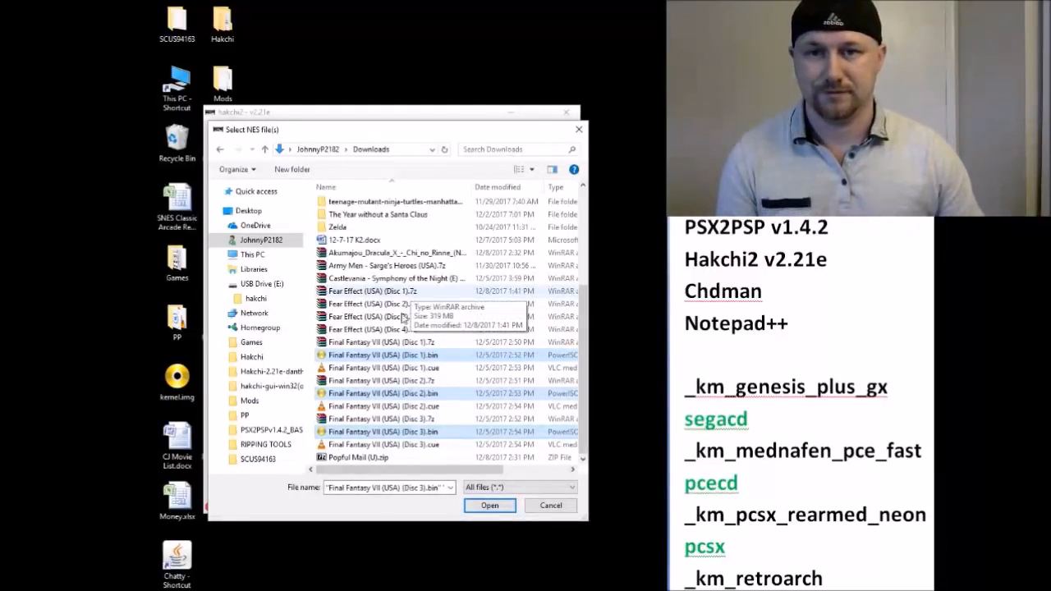
click(579, 132)
Step: Minimize hakchi2 and launch PSX2PSP.exe from the PSX2PSPv1.4.2_BASE folder on the desktop
mouse_move(423, 119)
mouse_down()
mouse_move(439, 123)
mouse_move(424, 117)
mouse_move(421, 129)
mouse_up()
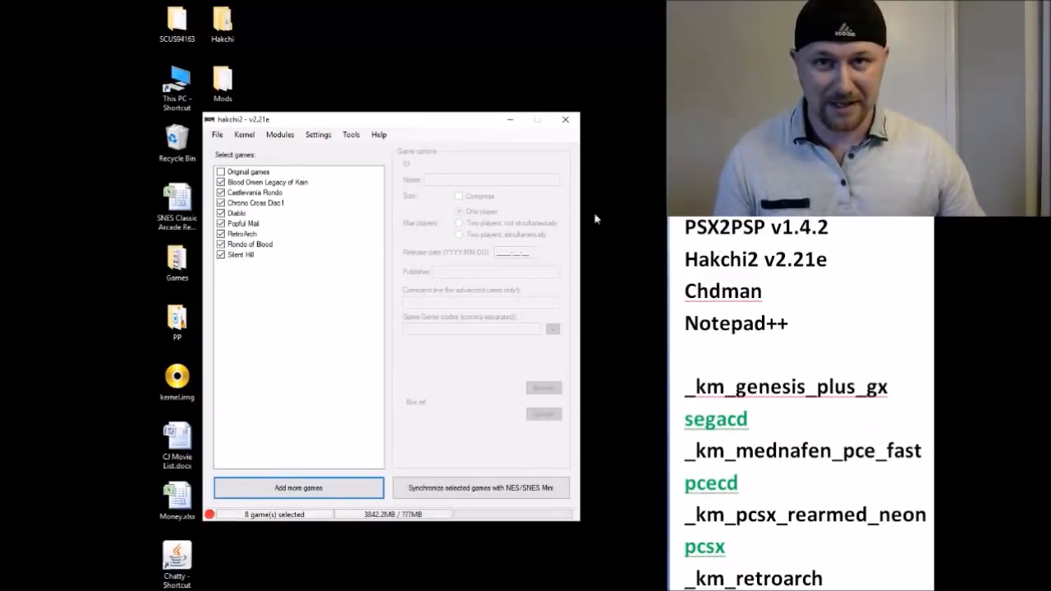
drag(419, 128, 427, 121)
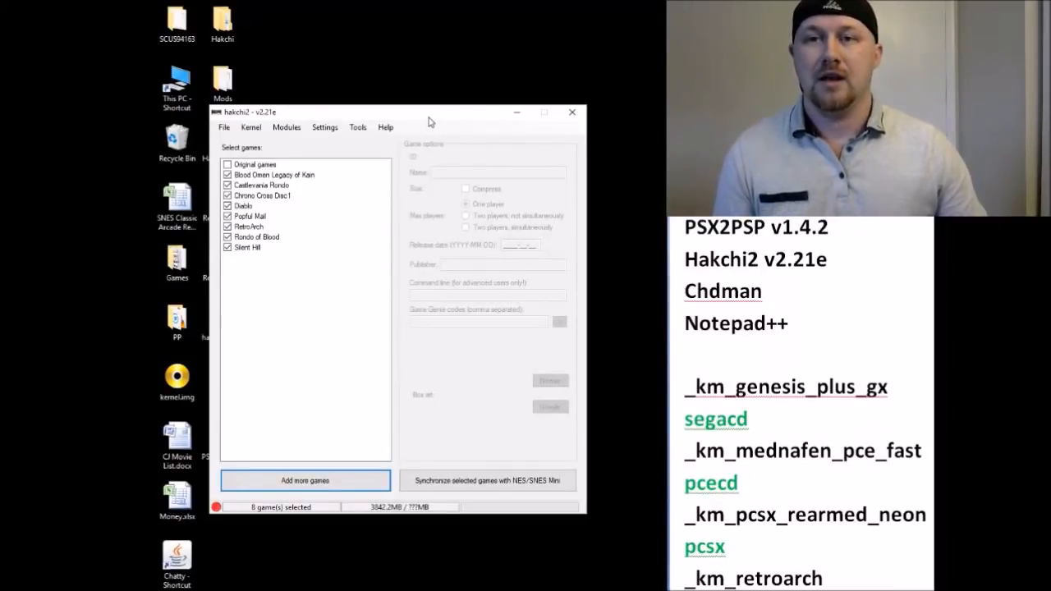
click(516, 113)
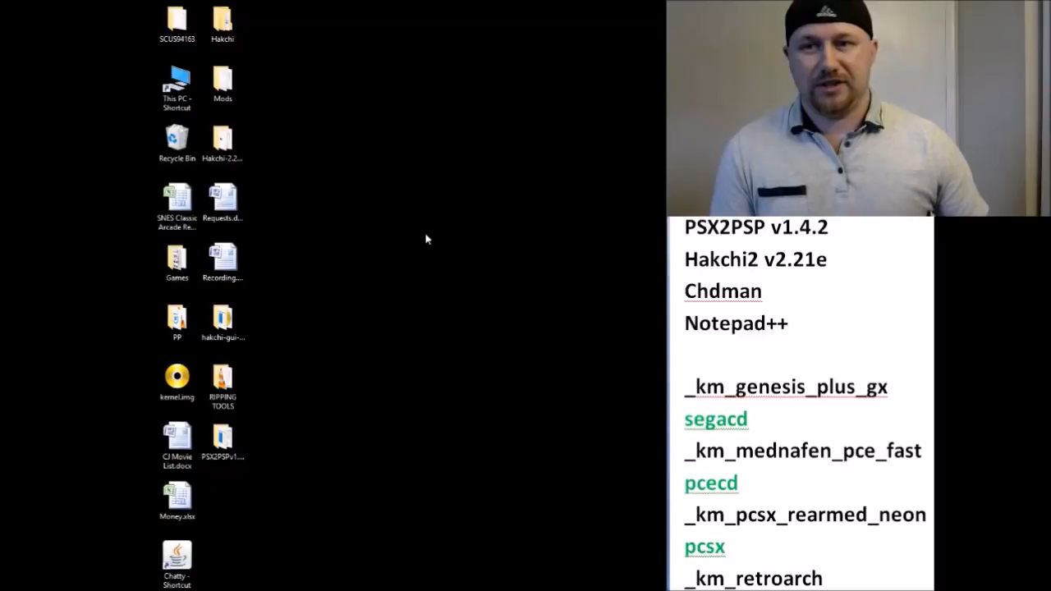
double_click(227, 441)
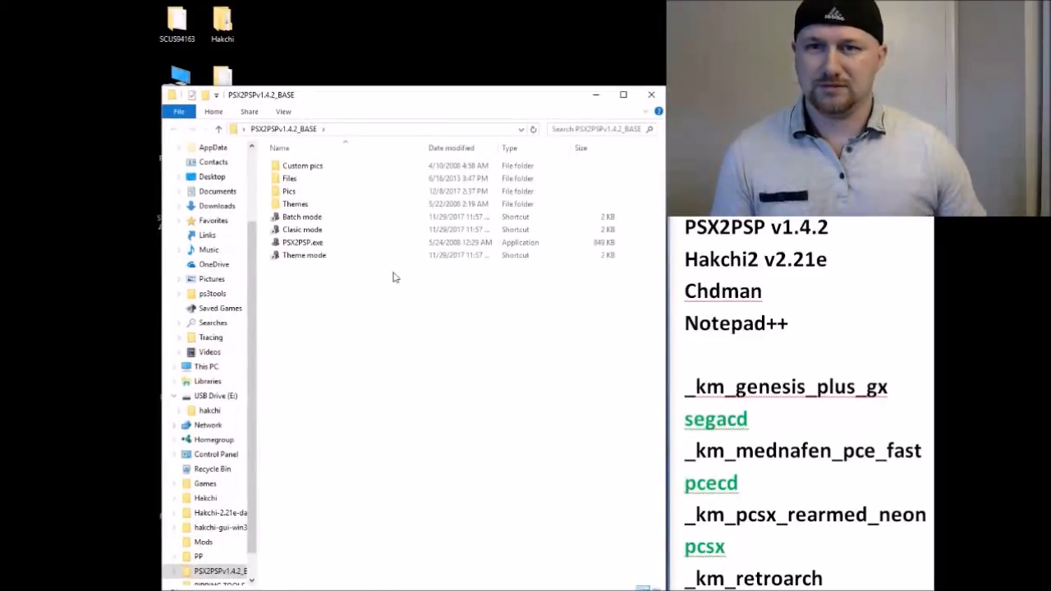
double_click(301, 243)
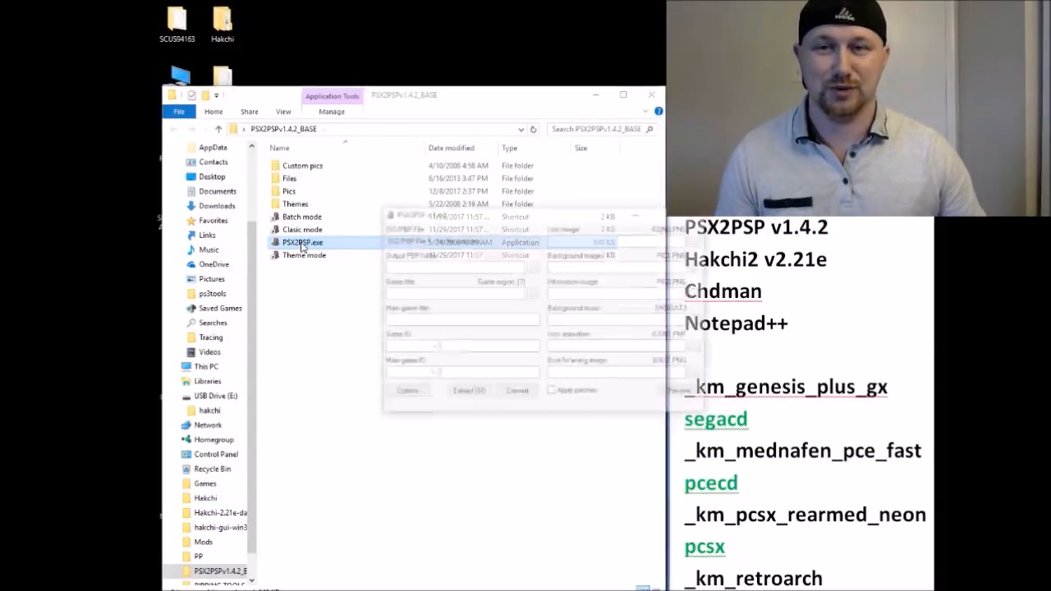
drag(564, 182, 419, 228)
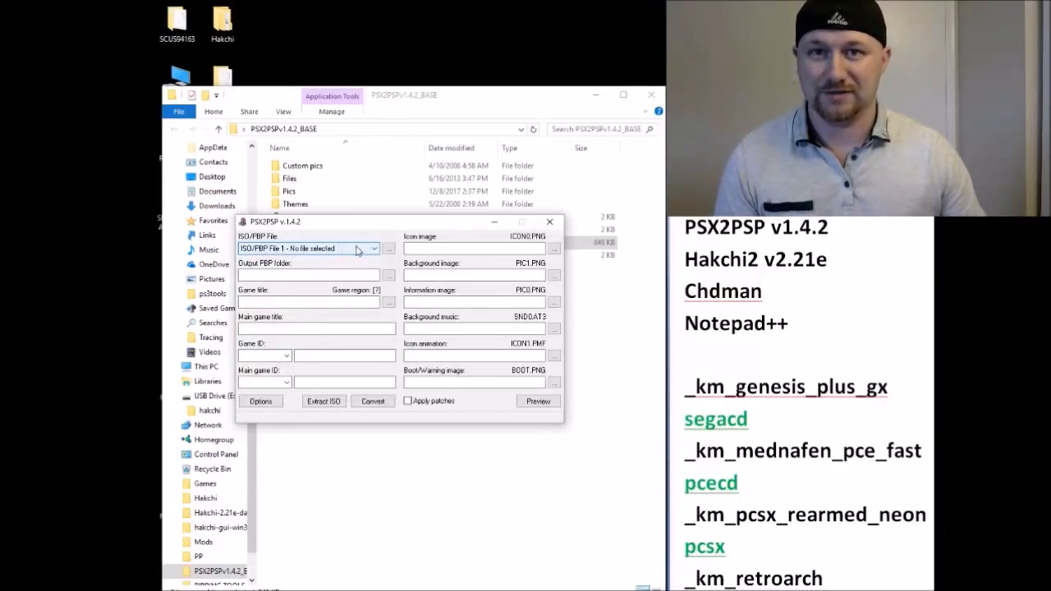
Step: Load Final Fantasy VII (USA) (Disc 1).bin from Downloads as ISO/PBP File 1
click(390, 251)
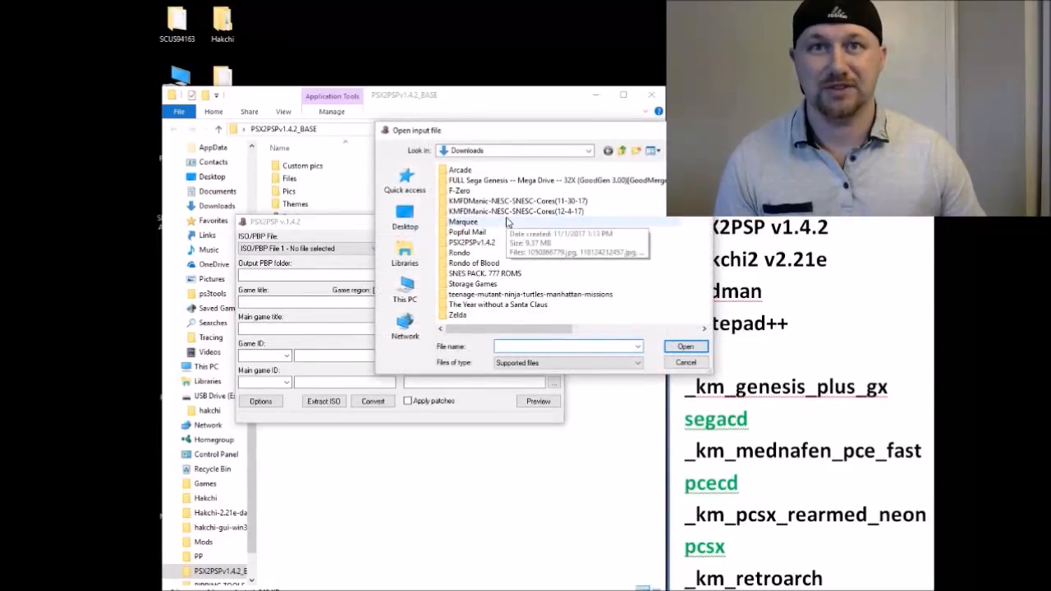
double_click(507, 222)
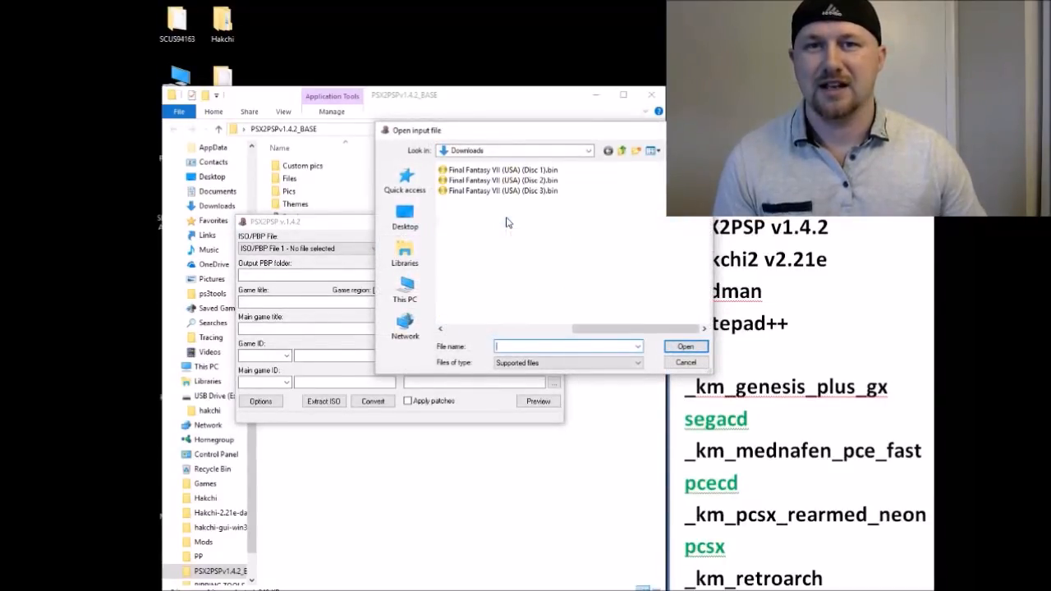
double_click(533, 170)
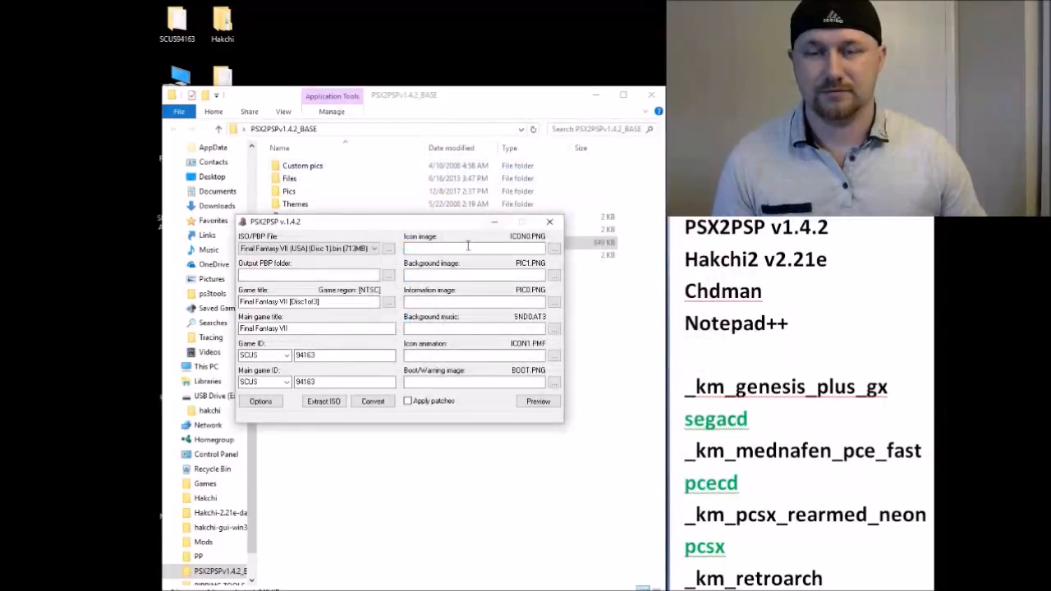
Step: Load Final Fantasy VII (USA) (Disc 2).bin as ISO/PBP File 2
click(376, 253)
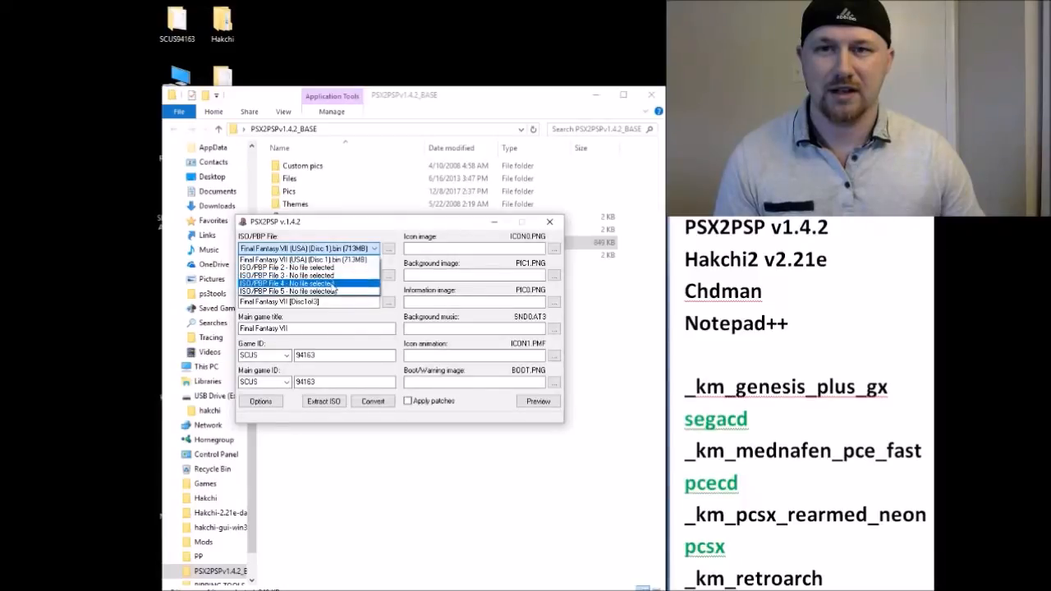
click(321, 268)
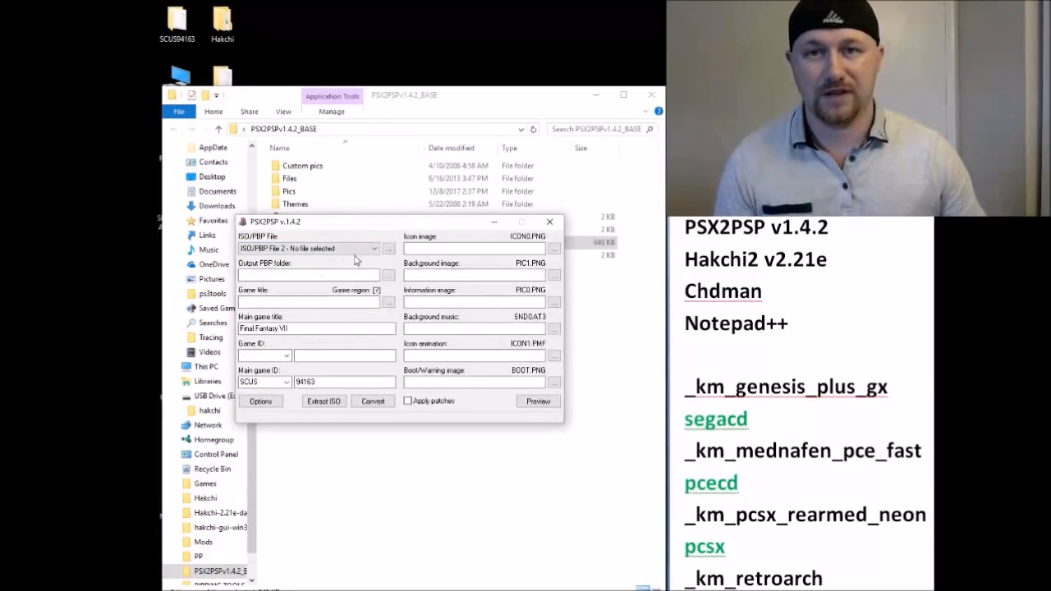
click(388, 249)
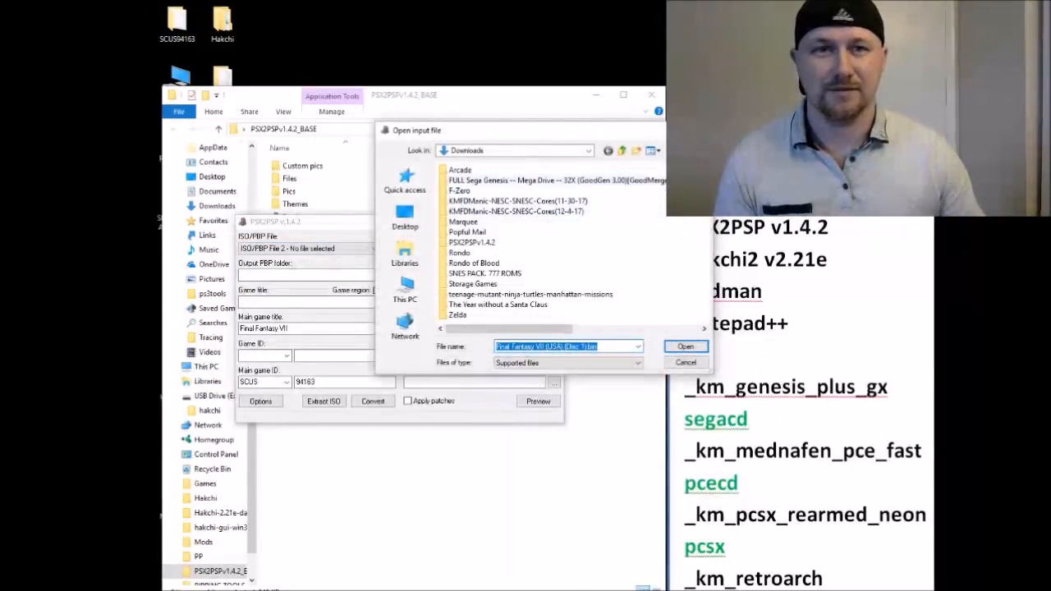
click(688, 201)
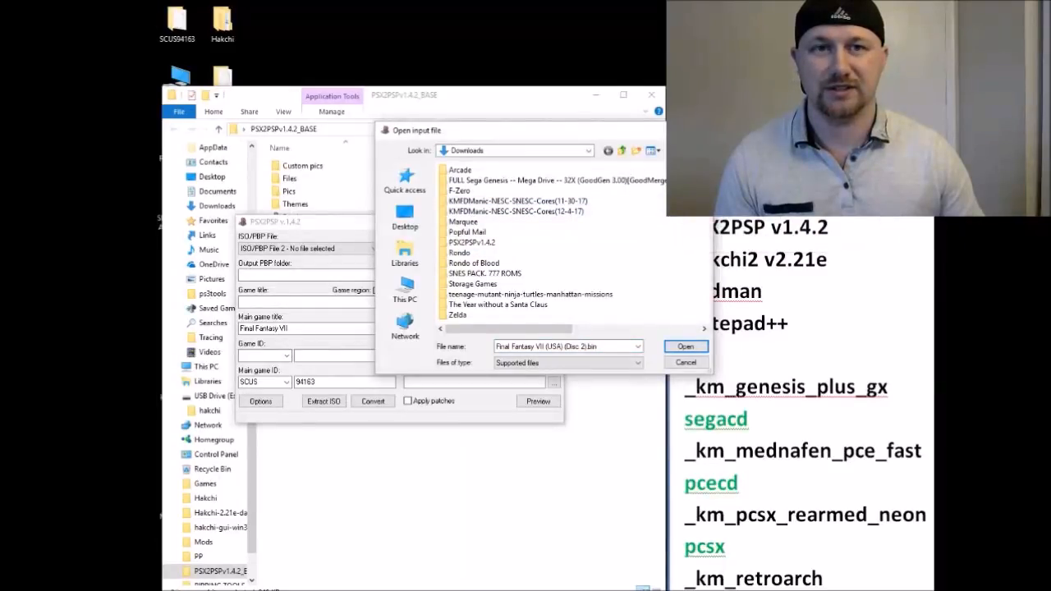
double_click(687, 202)
Step: Load Final Fantasy VII (USA) (Disc 3).bin as ISO/PBP File 3 and check the list of loaded discs
click(373, 249)
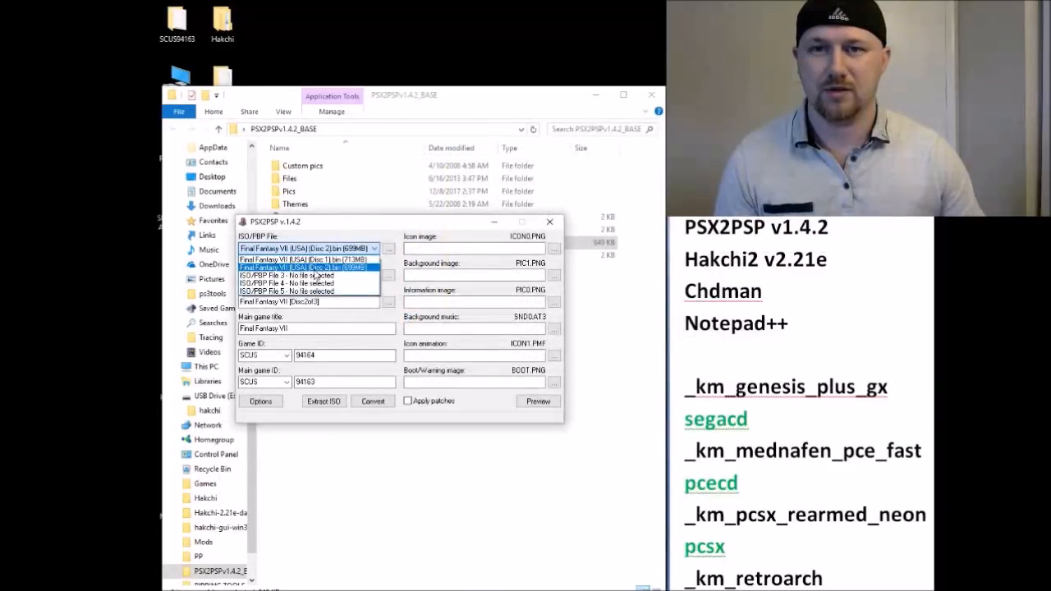
click(313, 277)
click(389, 249)
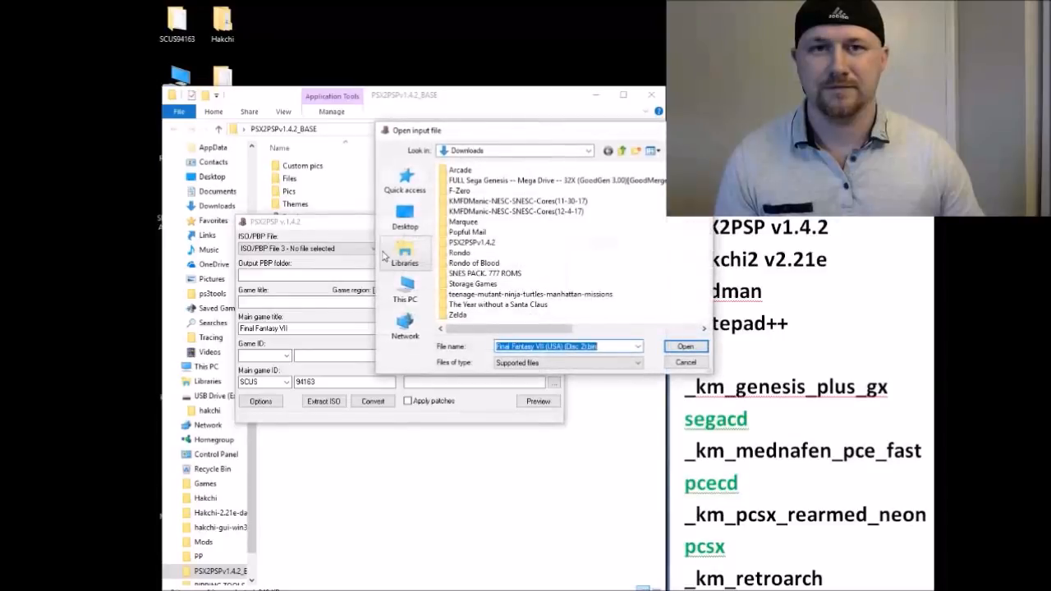
double_click(685, 211)
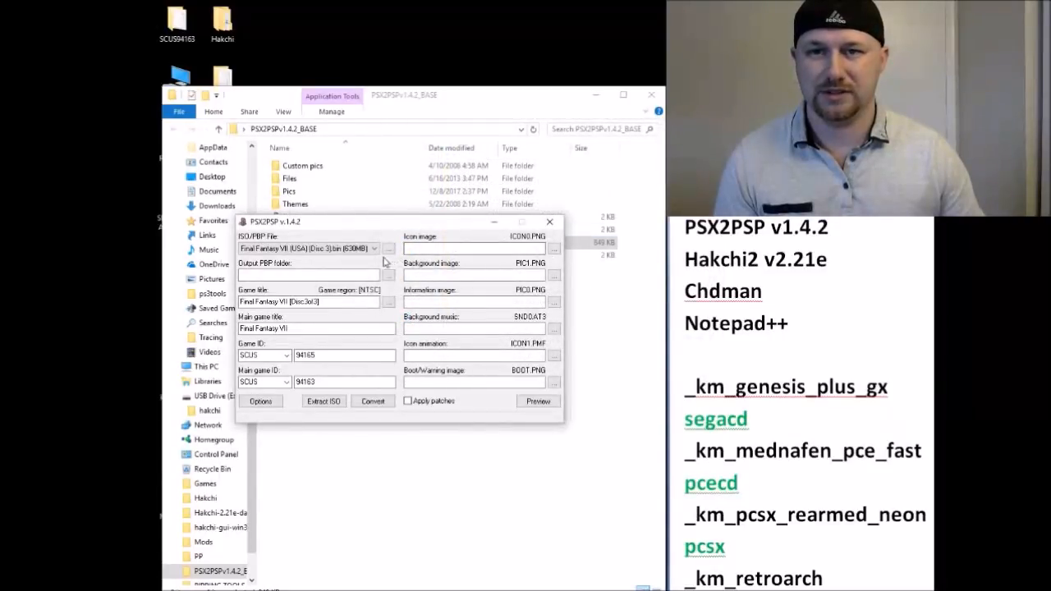
click(374, 248)
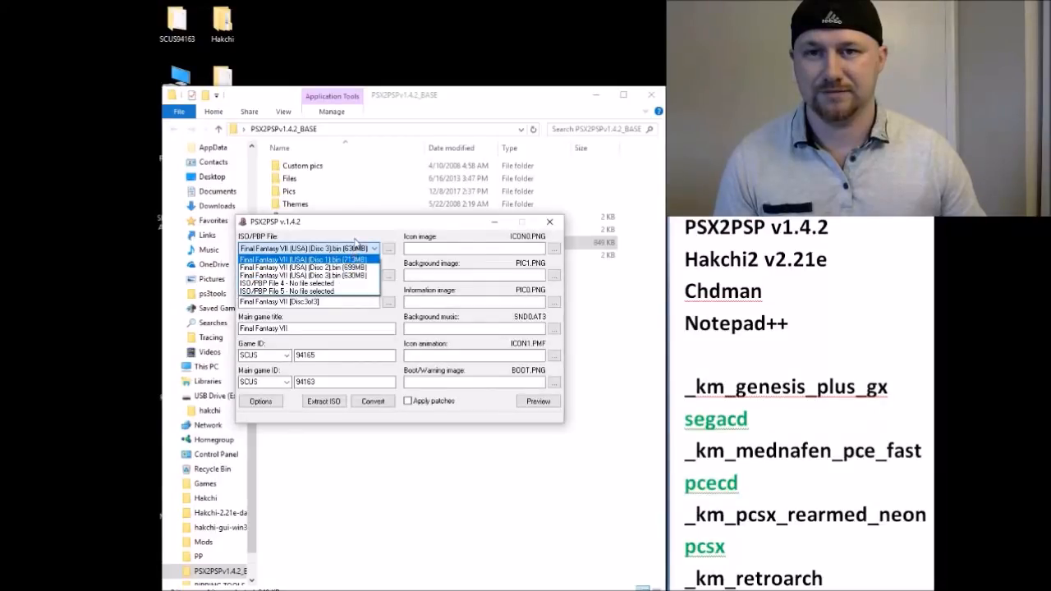
click(356, 247)
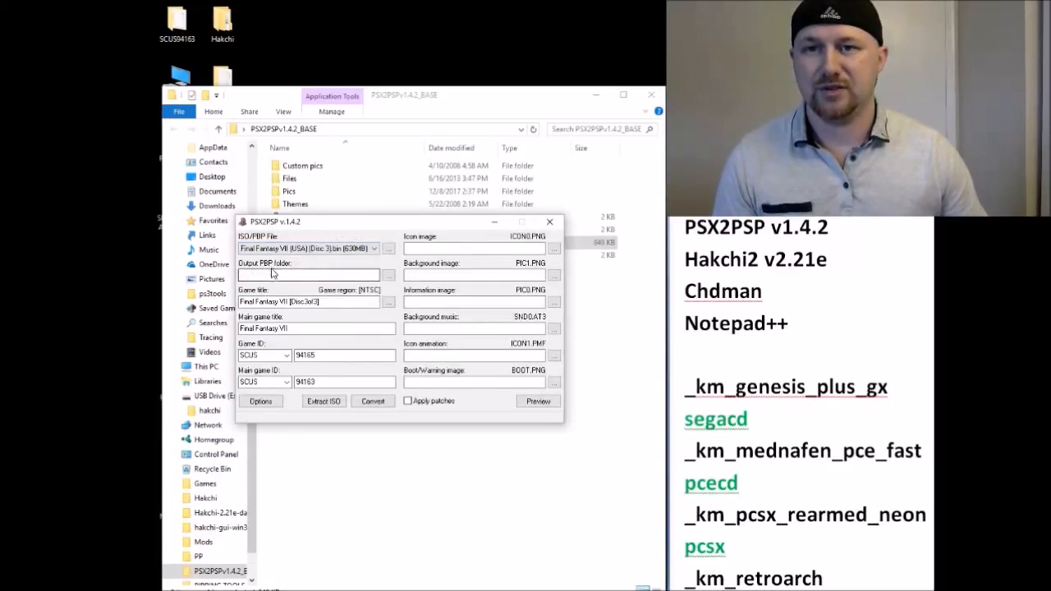
Step: Set the output PBP folder to the Desktop
click(389, 276)
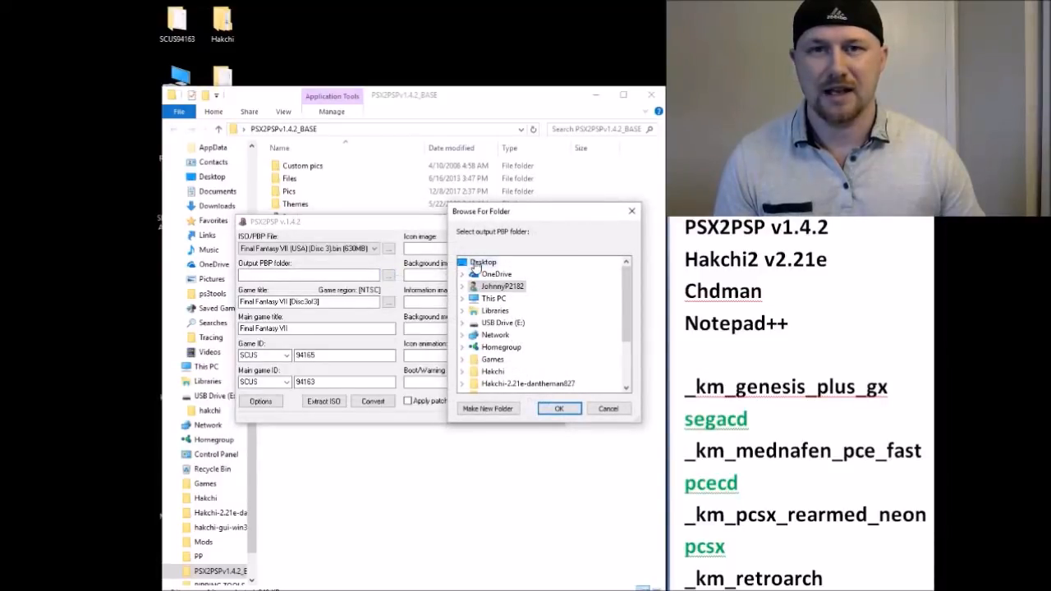
click(480, 263)
click(560, 408)
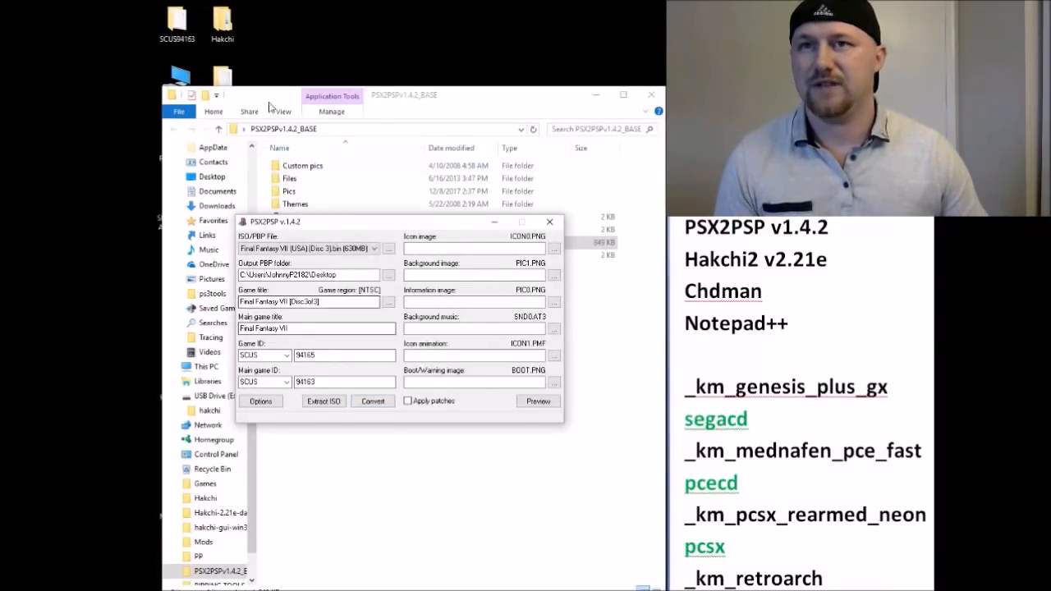
Step: Look inside the old SCUS94163 desktop folder, delete it, and convert the three Final Fantasy VII discs to a new PBP file
double_click(183, 24)
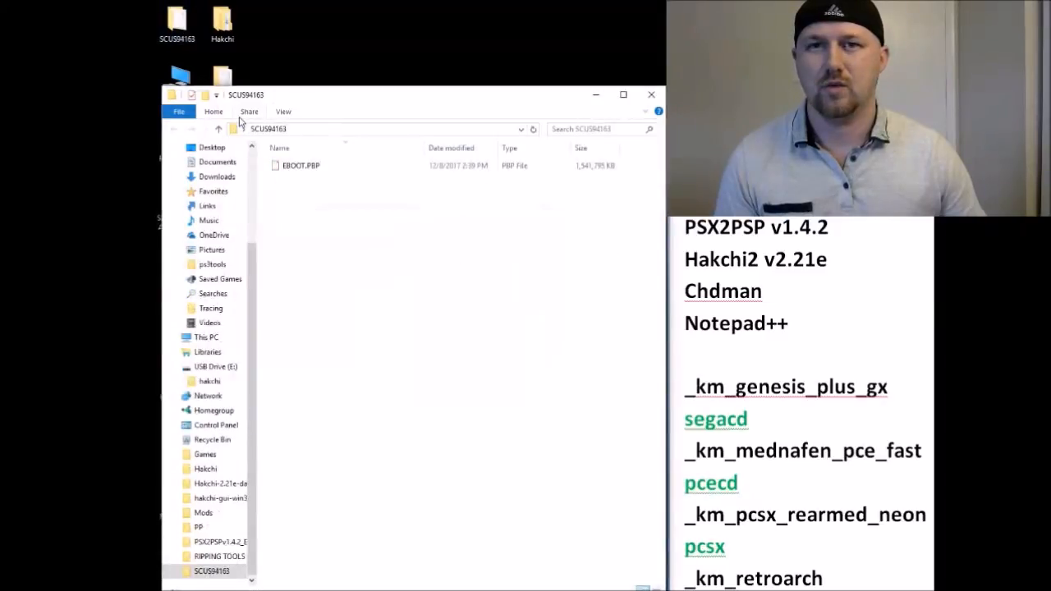
click(651, 94)
right_click(184, 23)
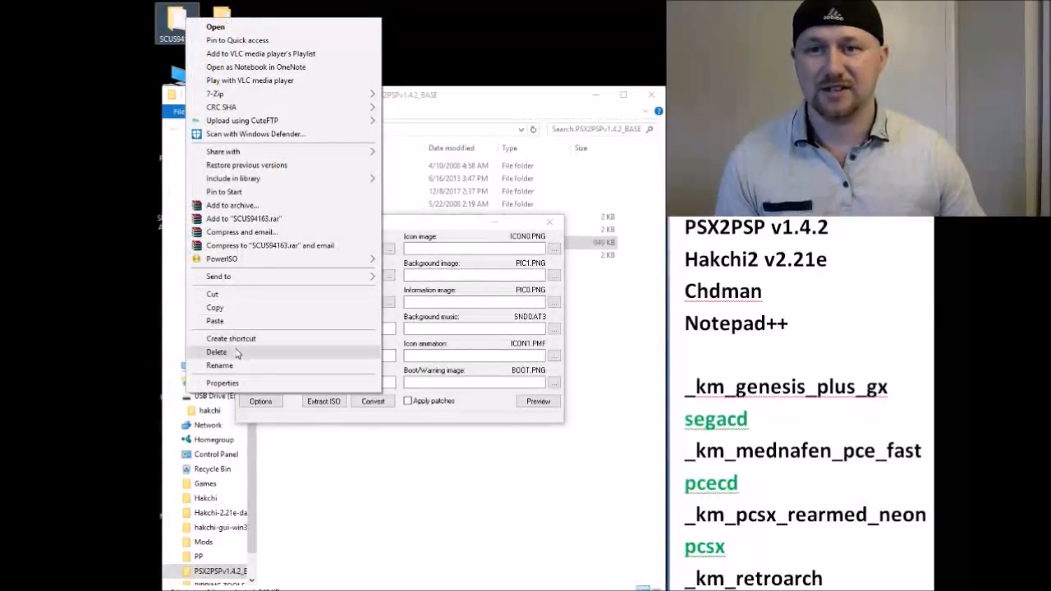
click(237, 352)
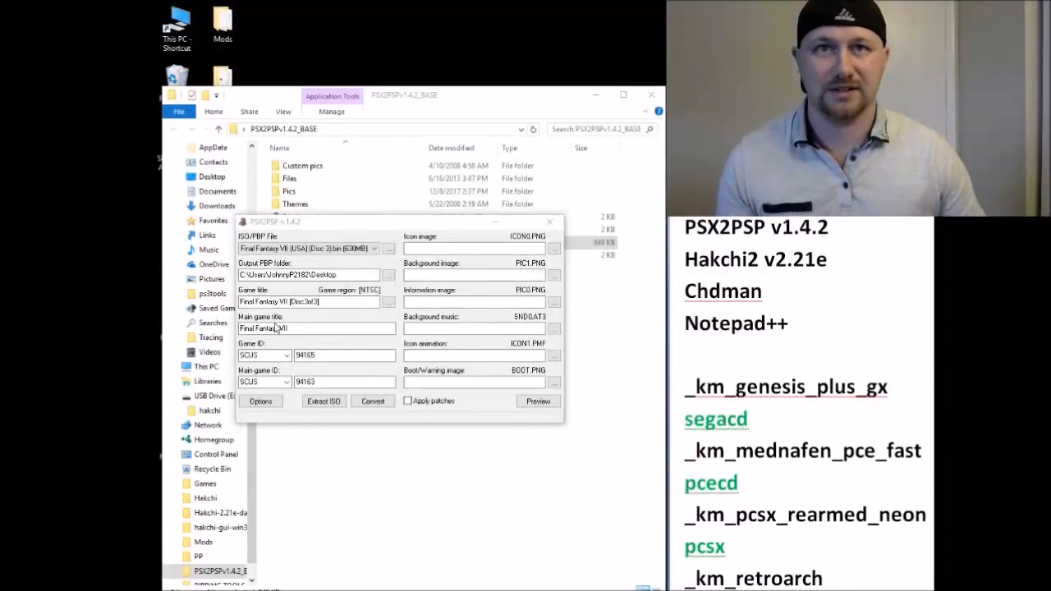
click(373, 400)
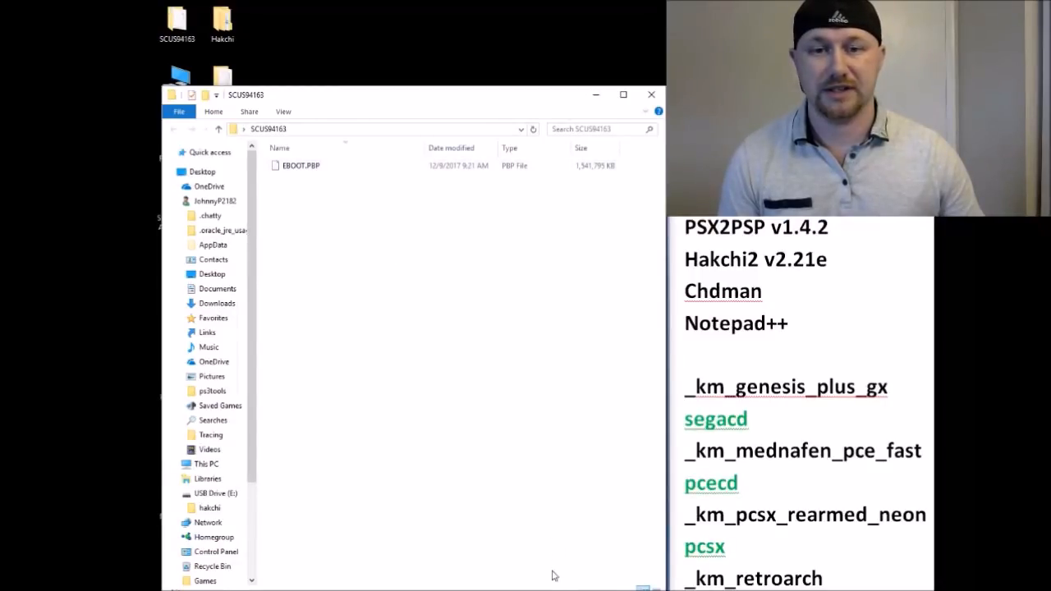
Step: In hakchi2, browse for a game to add, locate EBOOT.PBP in the desktop SCUS94163 folder with all file types shown, and cancel
key(alt+Tab)
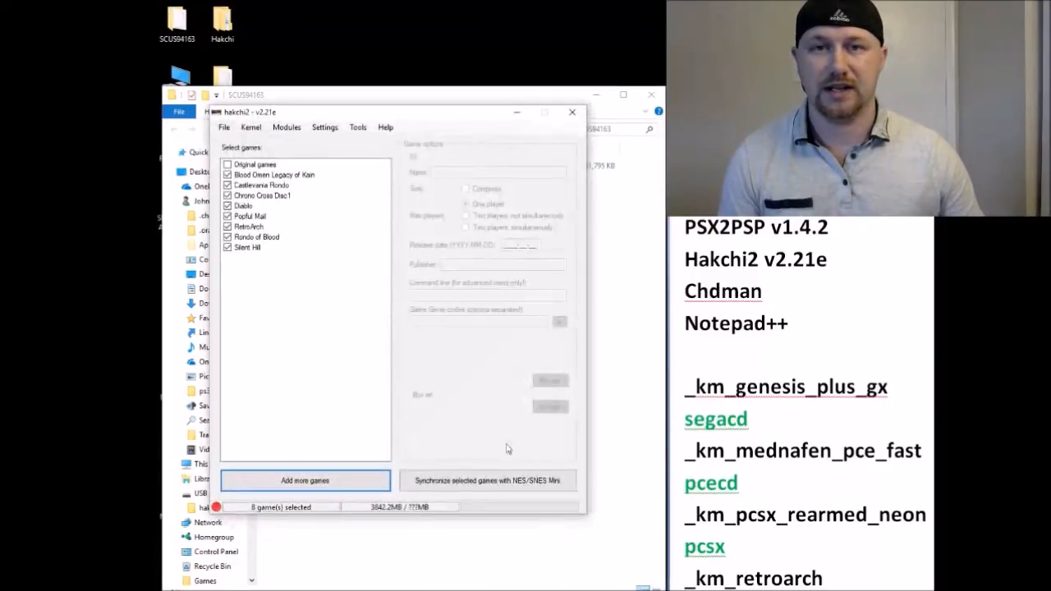
click(327, 484)
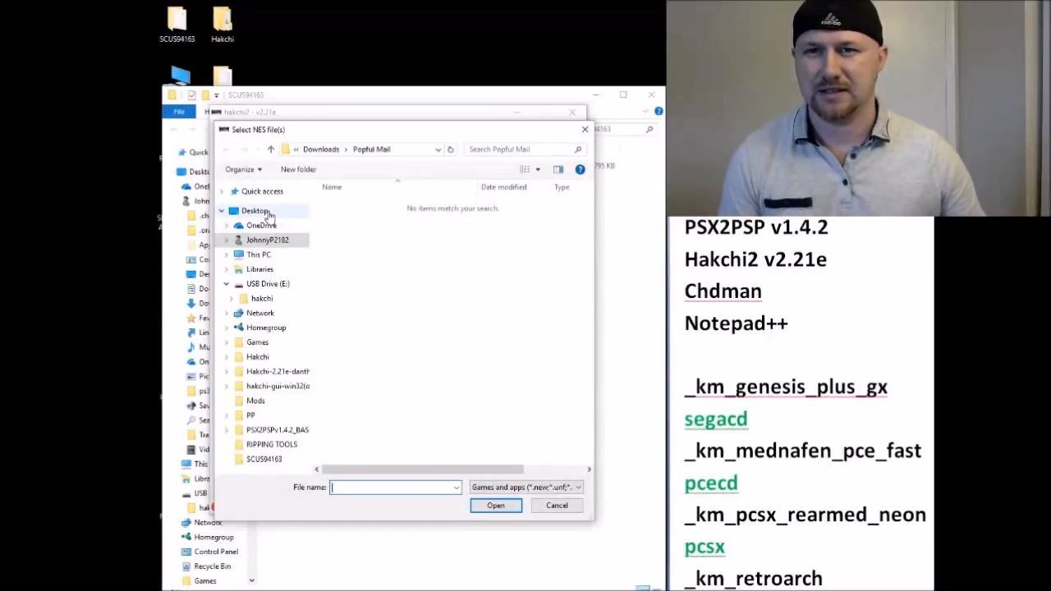
click(265, 211)
scroll(439, 270, down, 5)
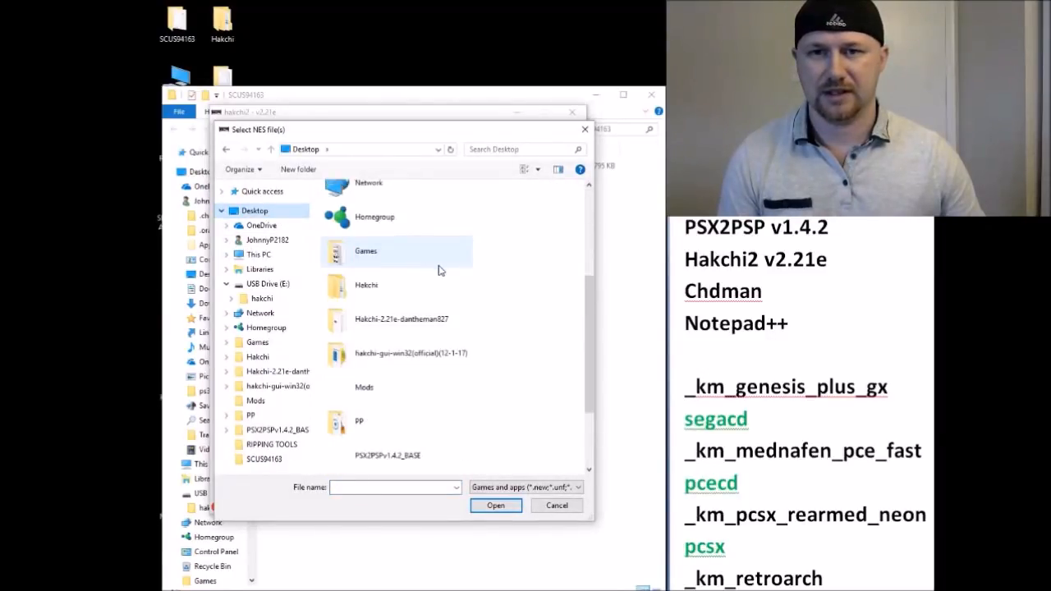
double_click(383, 426)
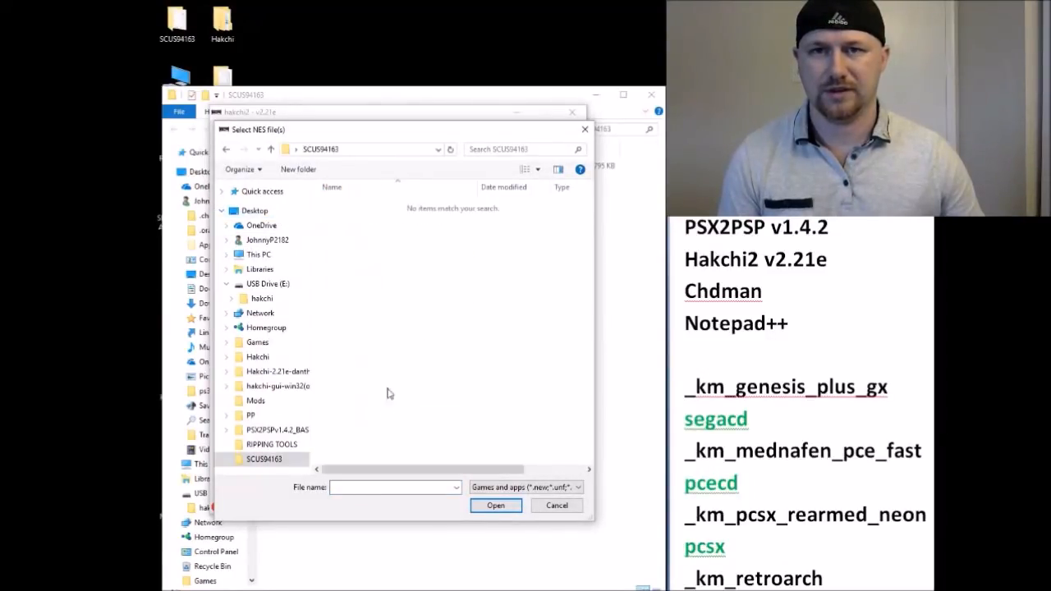
click(555, 489)
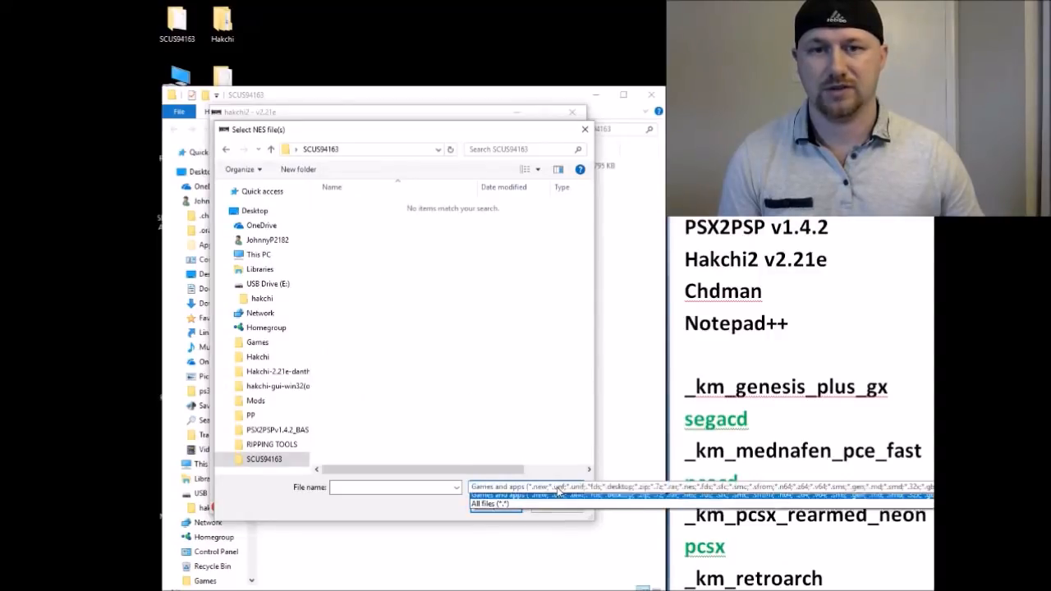
click(507, 510)
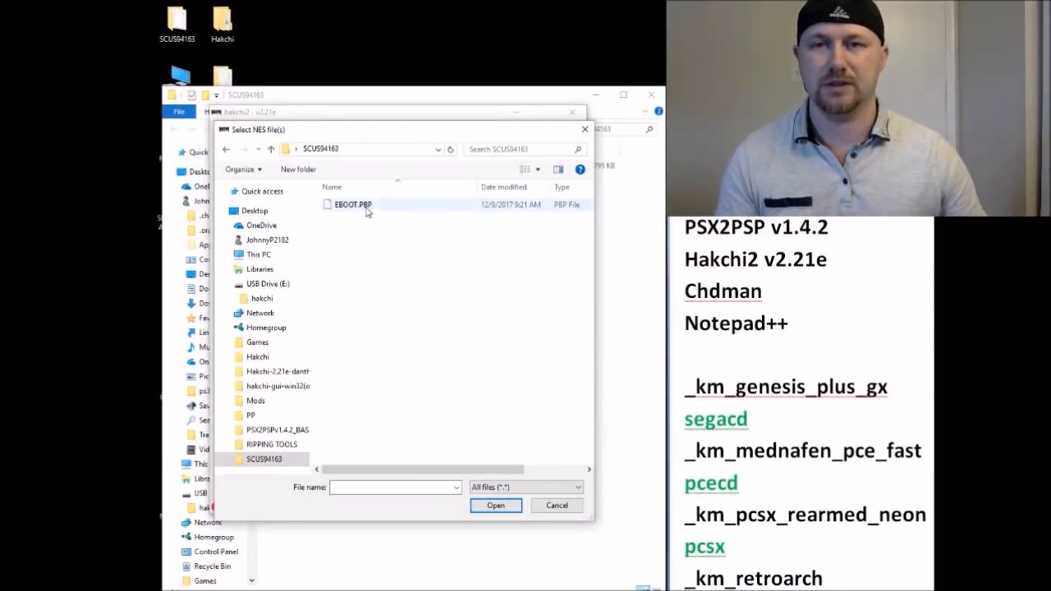
click(556, 505)
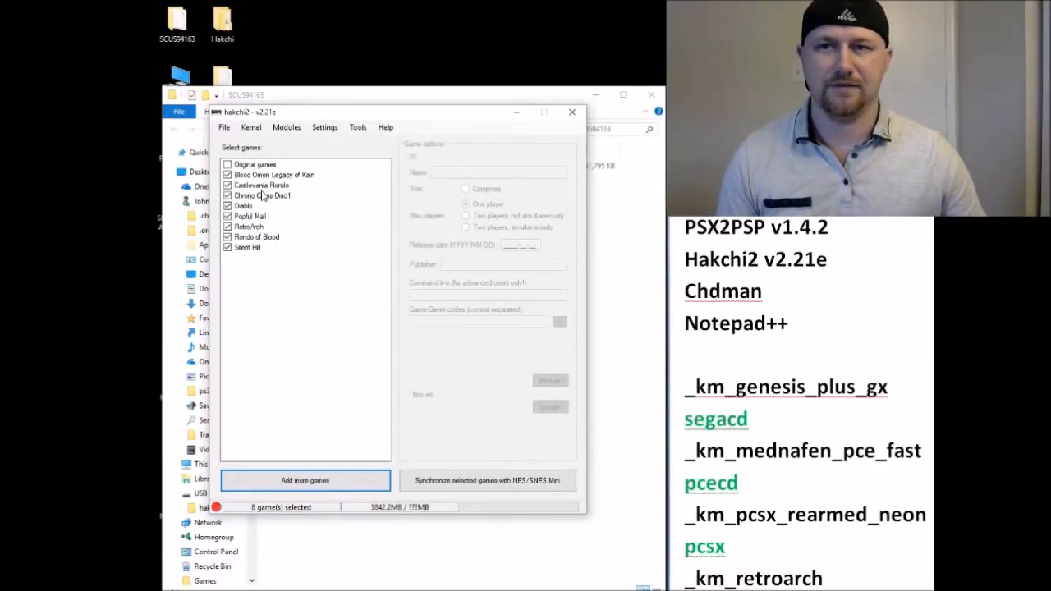
Step: Select Blood Omen Legacy of Kain in the games list and examine its command line
click(267, 176)
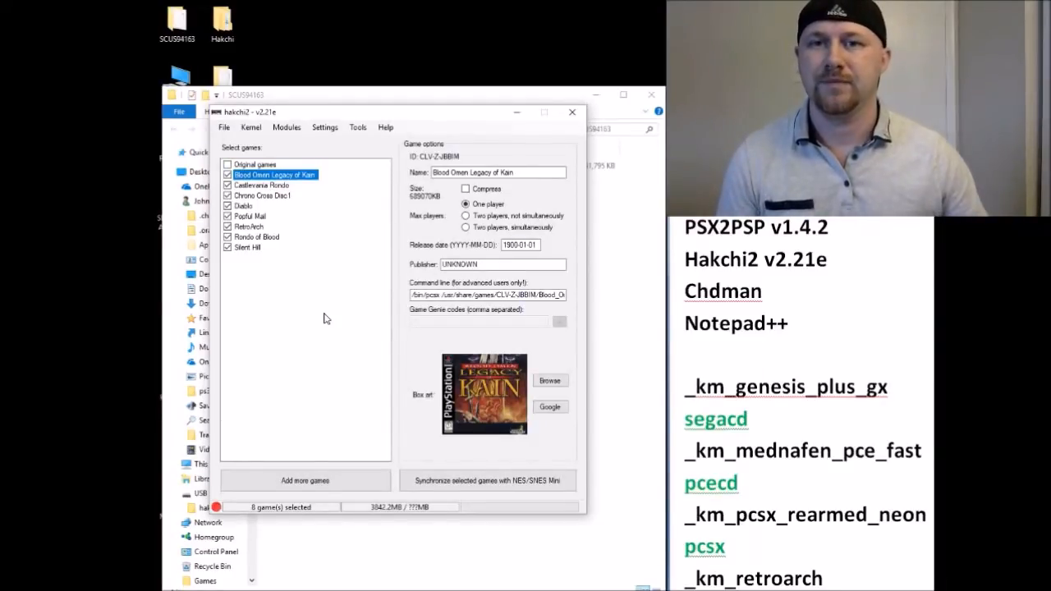
click(442, 294)
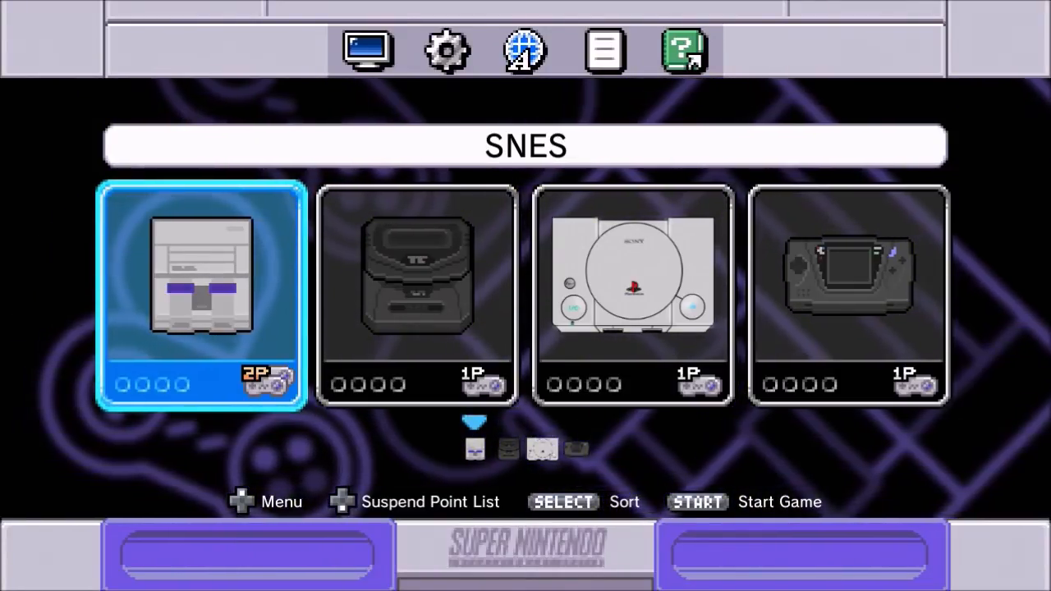
Step: On the SNES Classic home menu, open the folder containing Popful Mail, launch the game and continue past the Sega boot screen
key(Right)
key(Right)
key(Right)
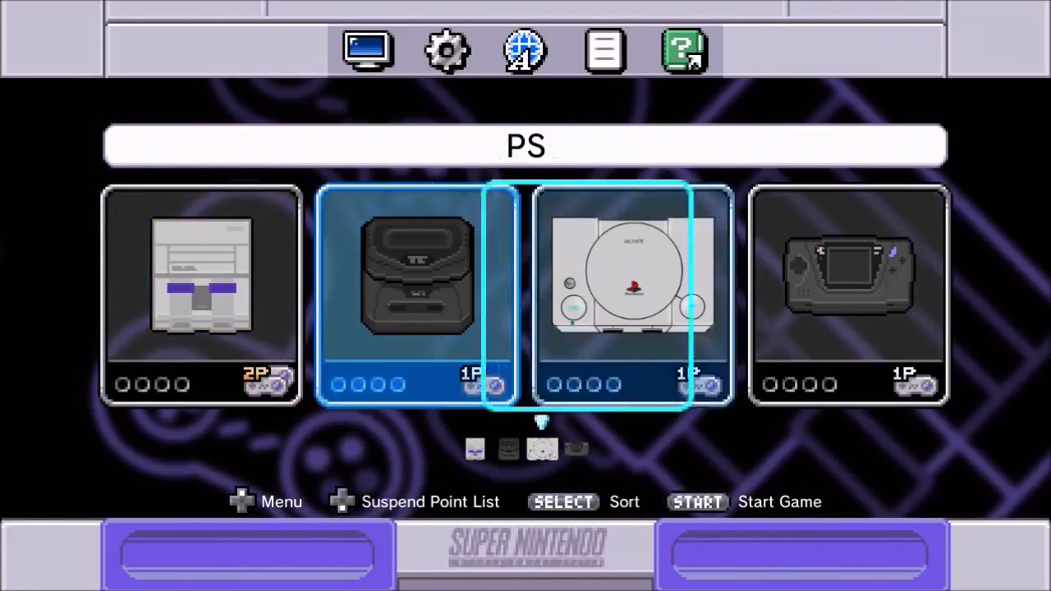
key(Return)
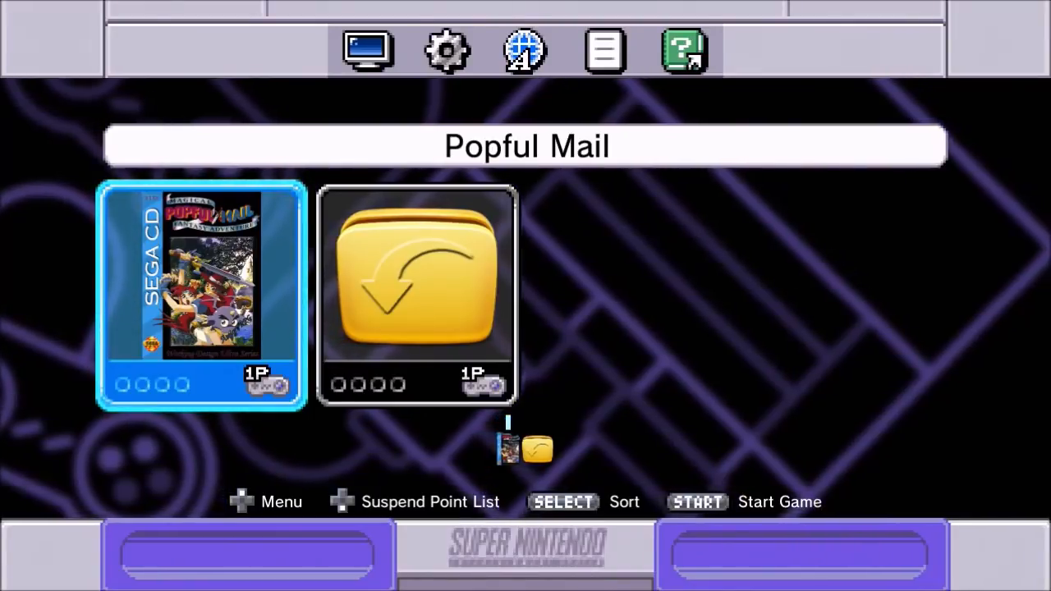
key(Return)
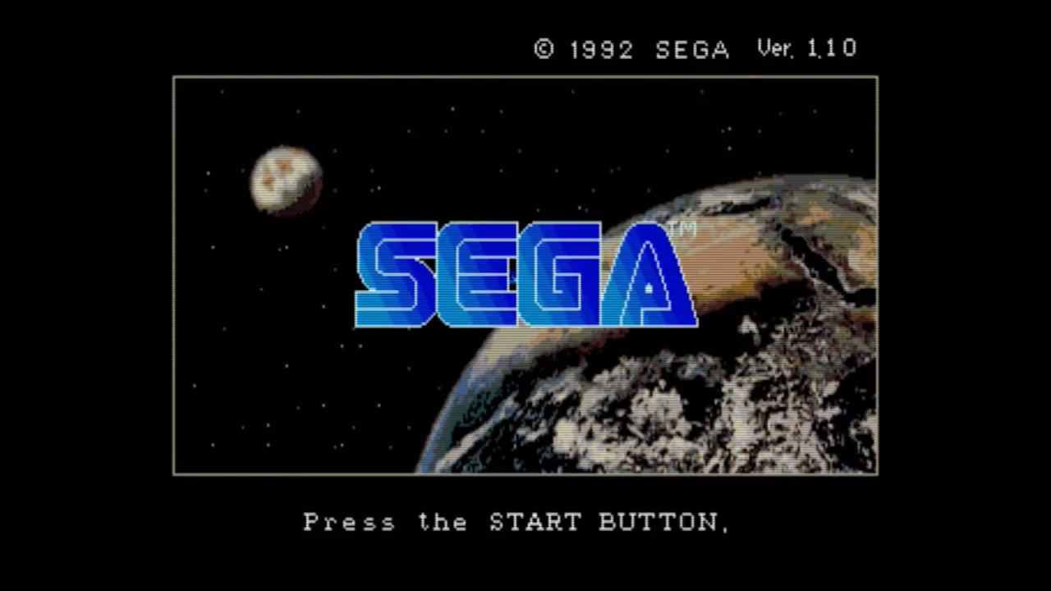
key(Return)
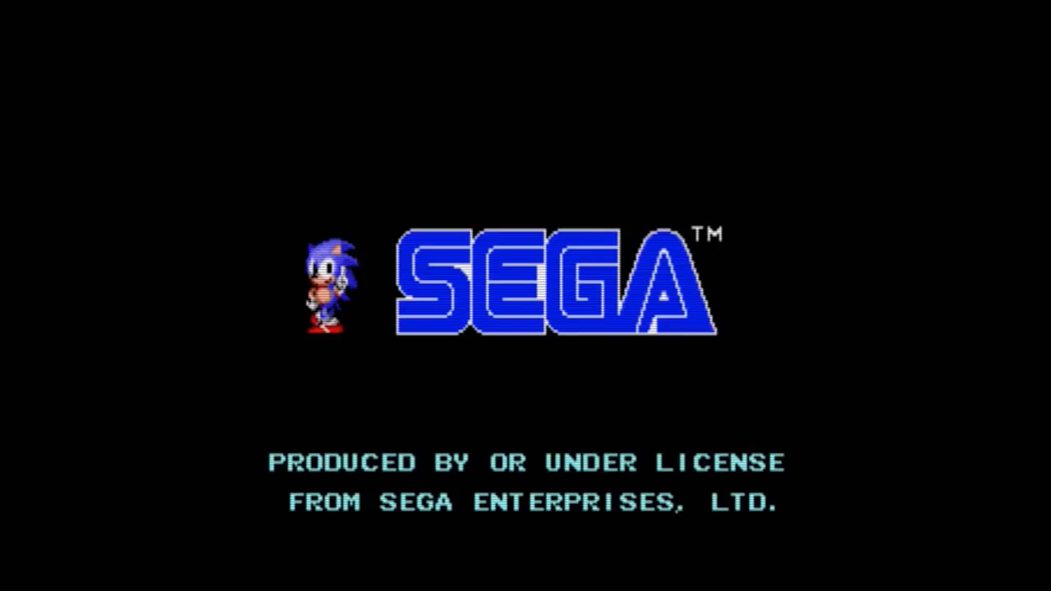